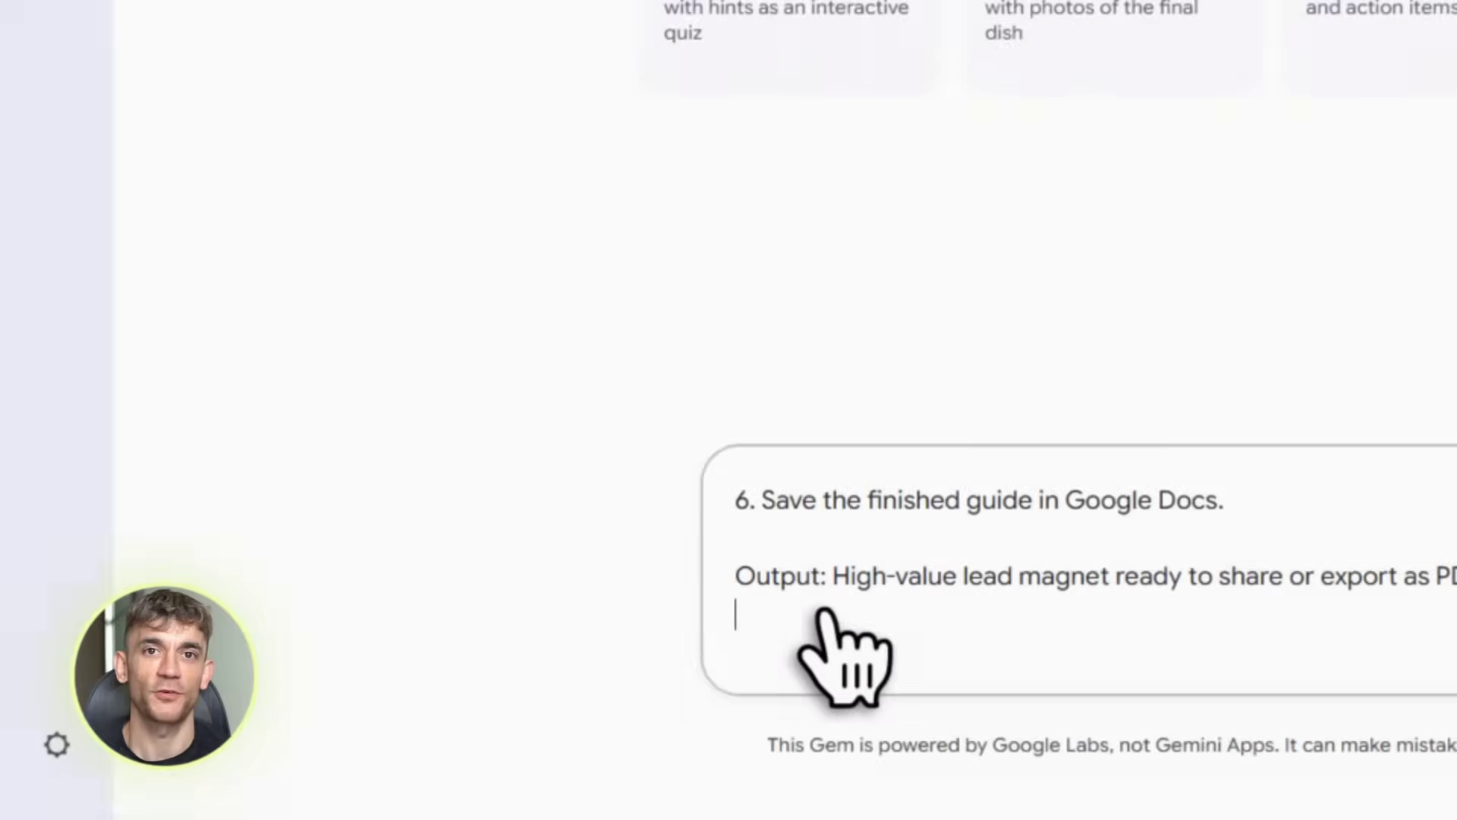
Step: Submit the multi-step prompt for a keyword research and content planning agent
scroll(825, 611, up, 10)
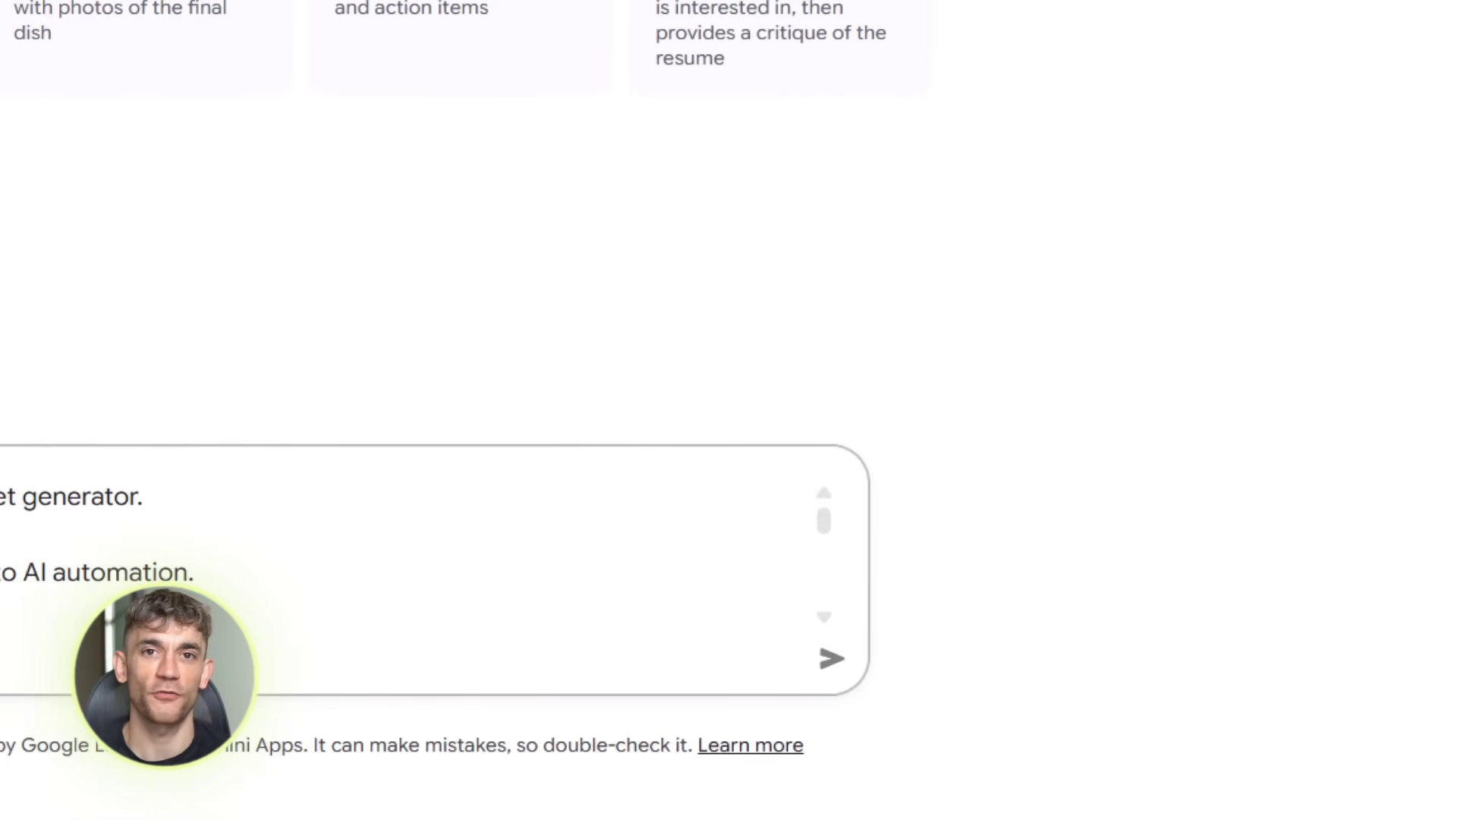
click(831, 664)
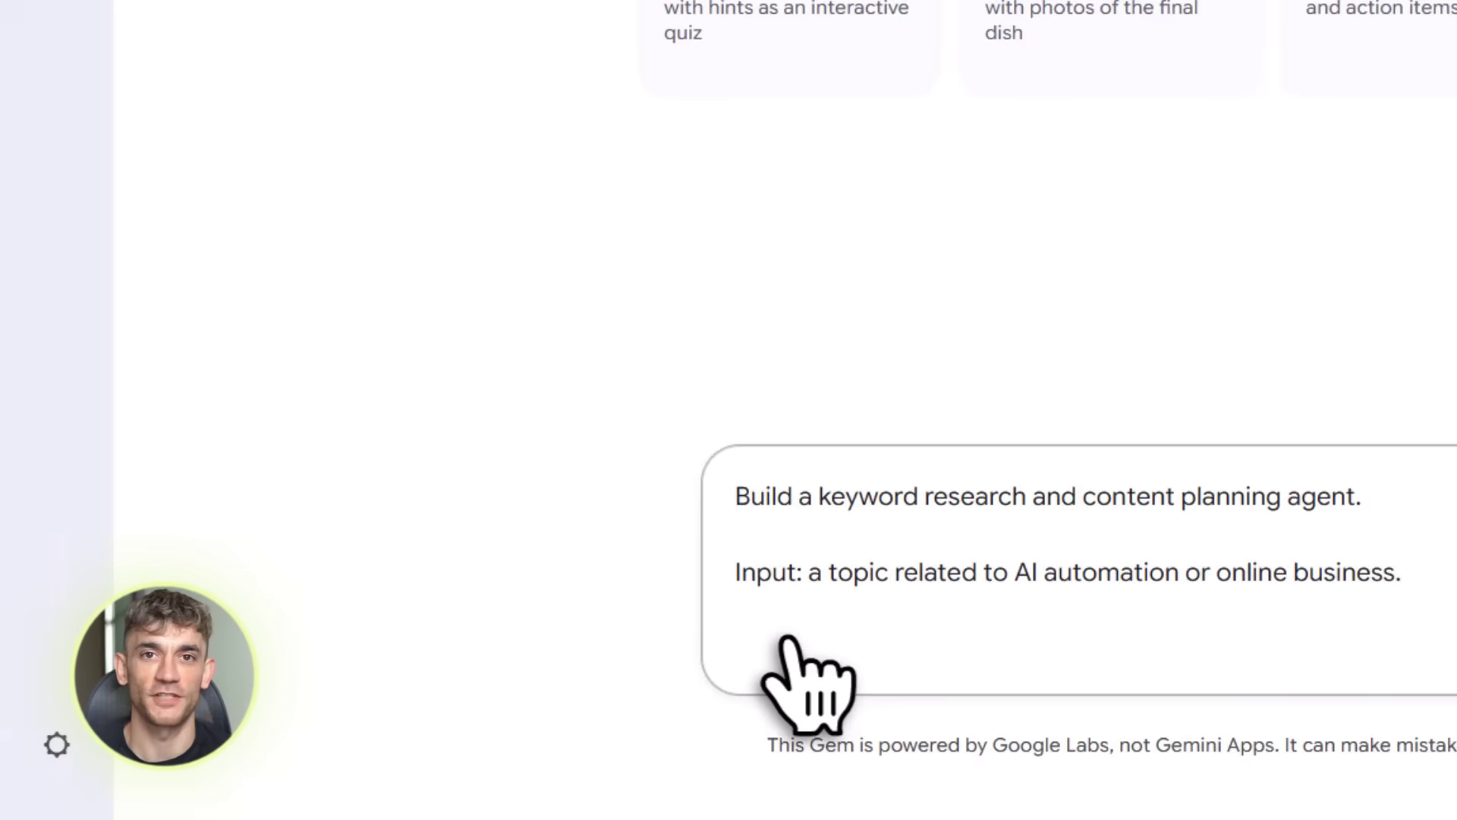
Step: Build the six-step Blog Outline Generator app and start it in the preview
click(1282, 657)
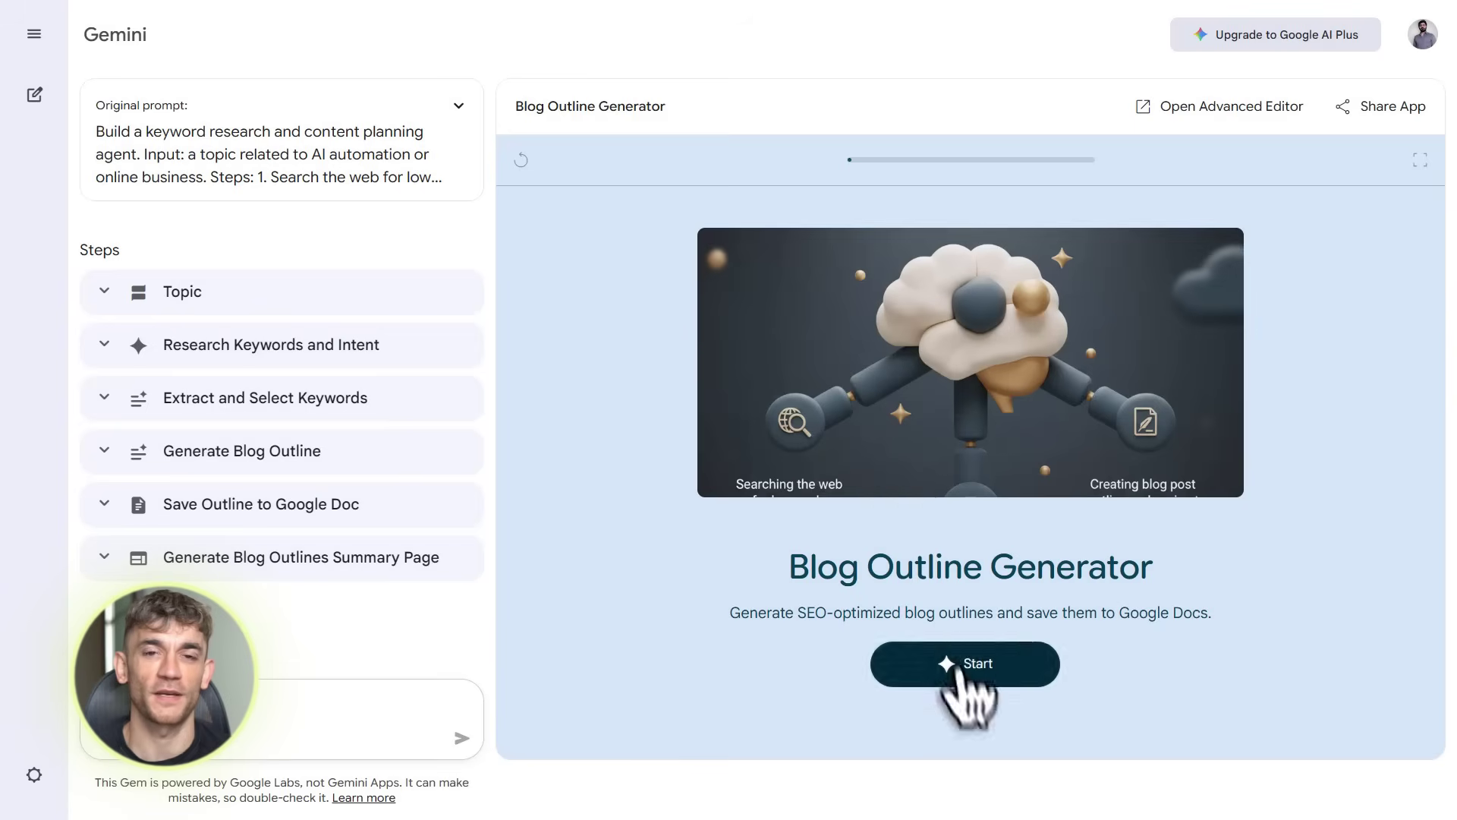
click(957, 672)
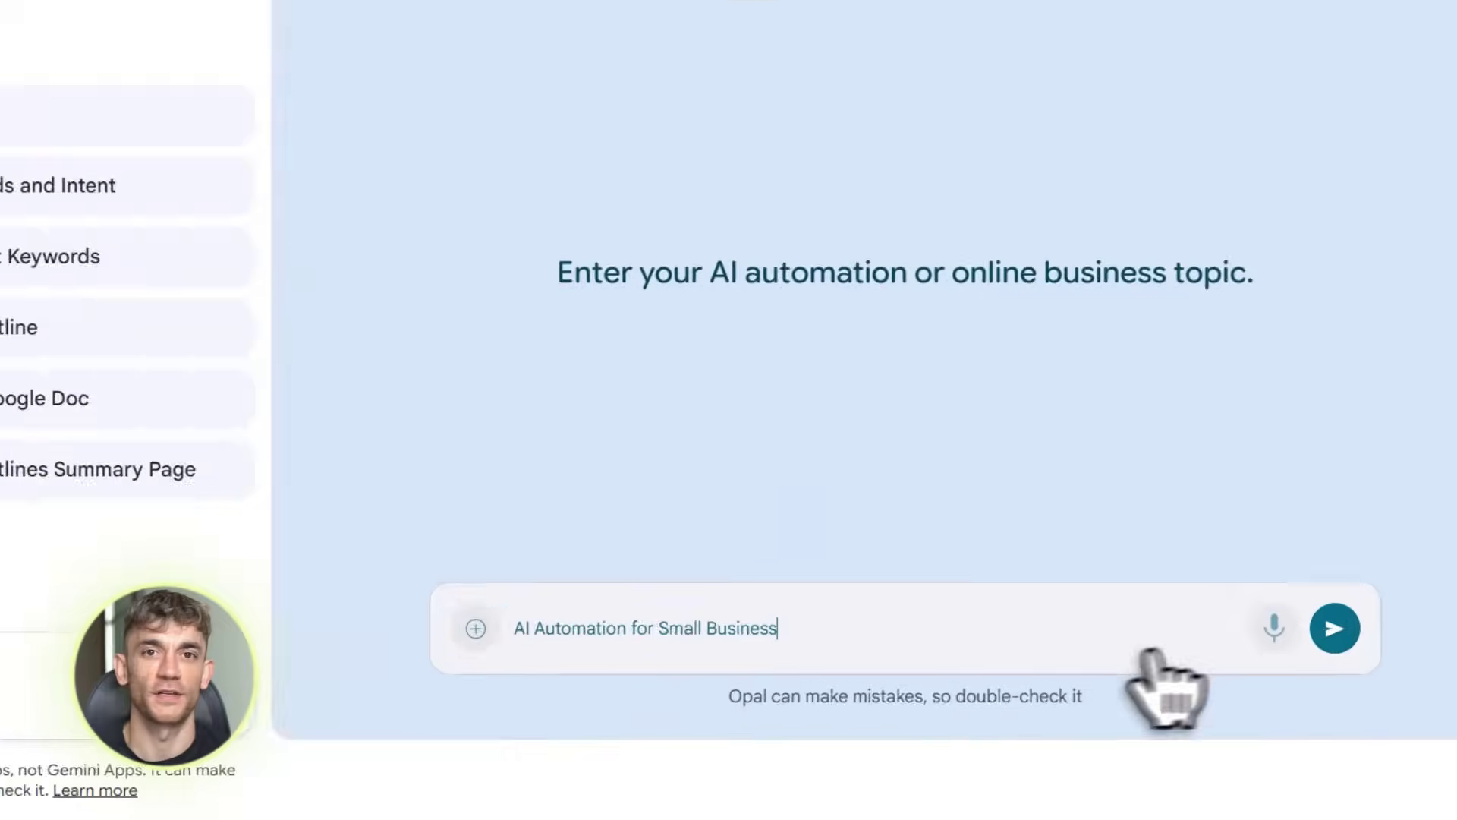
Step: Run the app on the topic, then review the Topic, Research Keywords and Extract Keywords steps
key(Return)
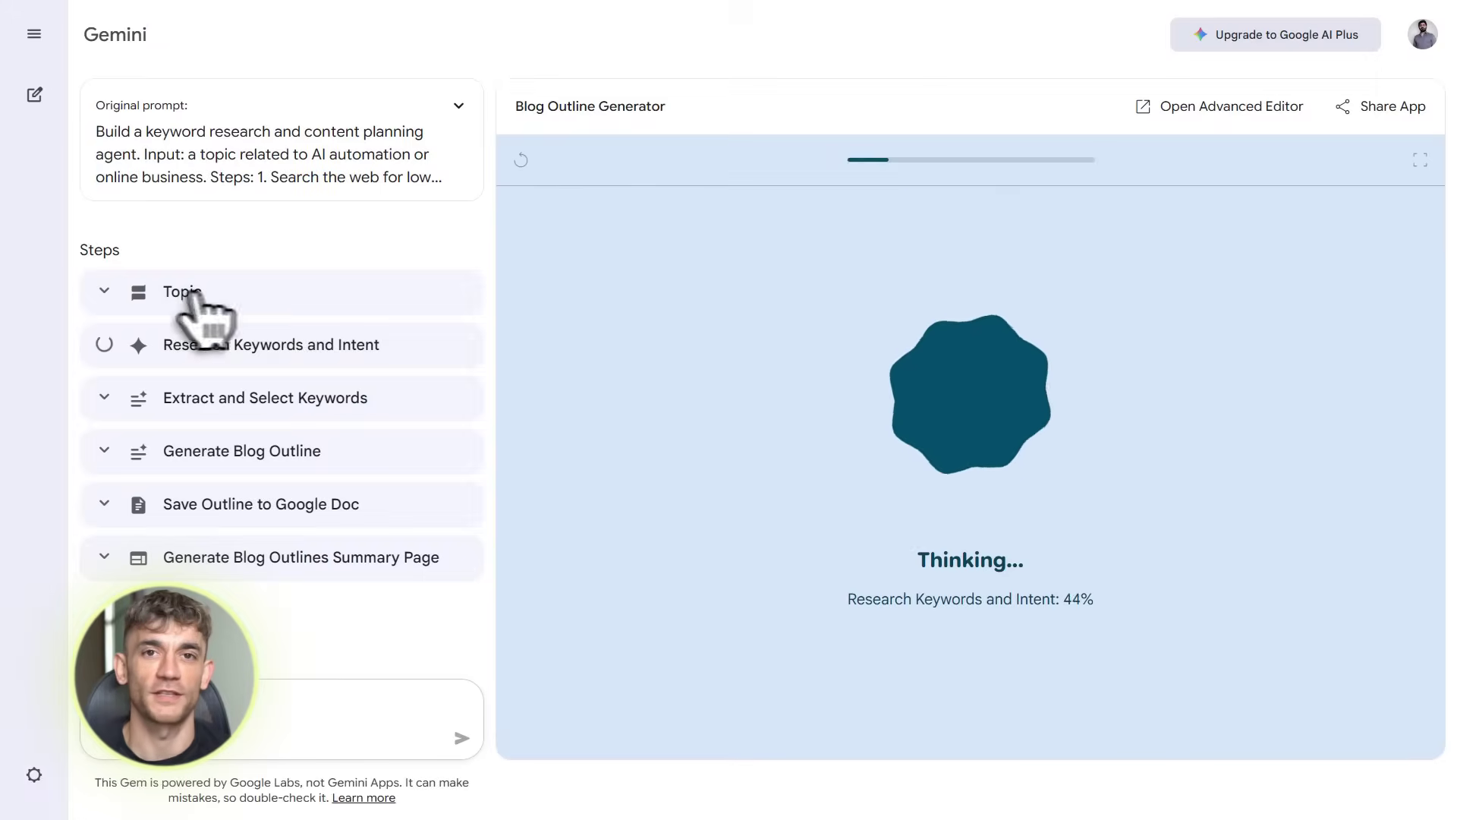
click(190, 293)
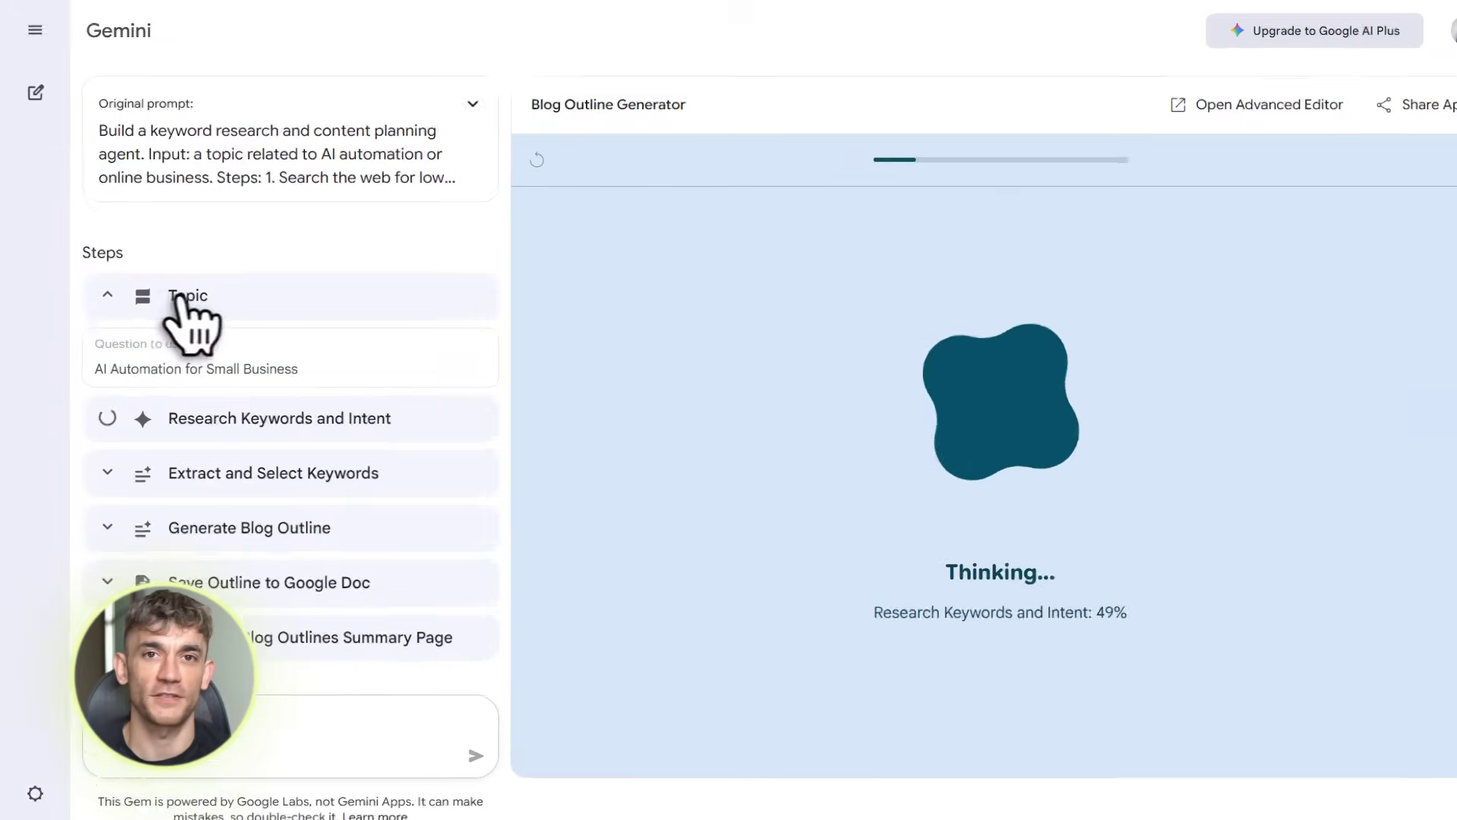
click(199, 293)
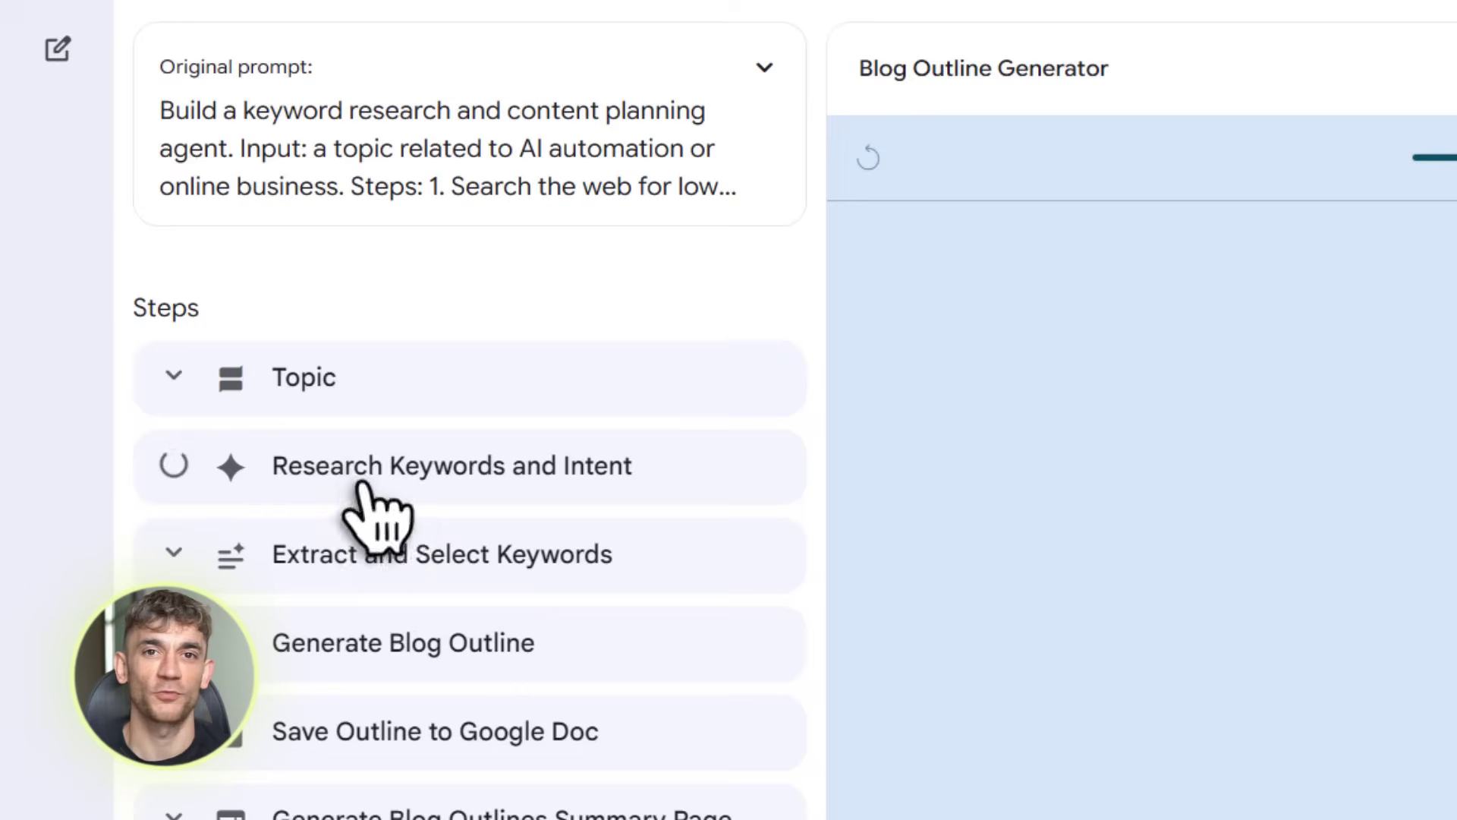
click(359, 485)
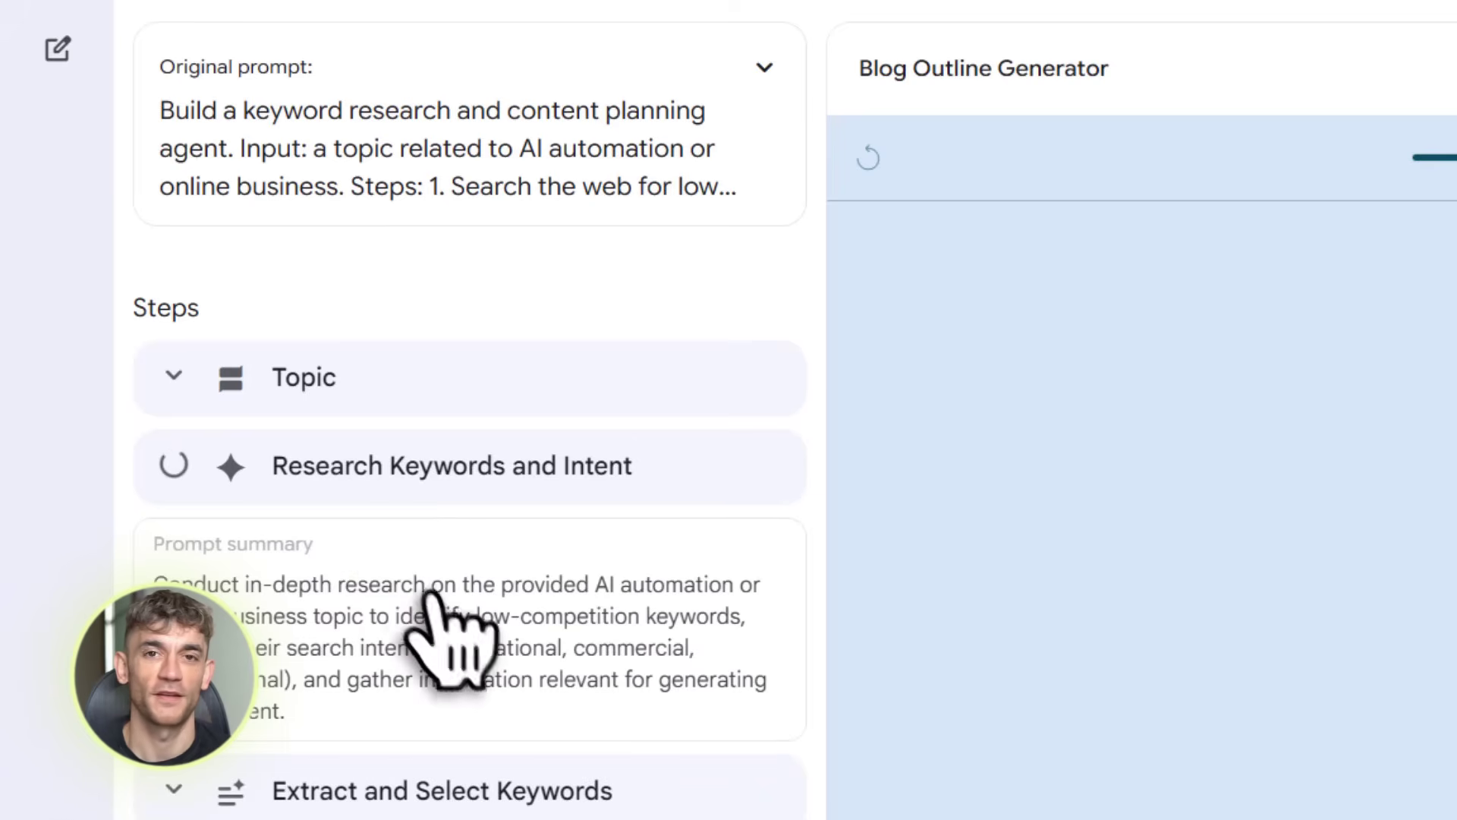
click(360, 485)
click(421, 560)
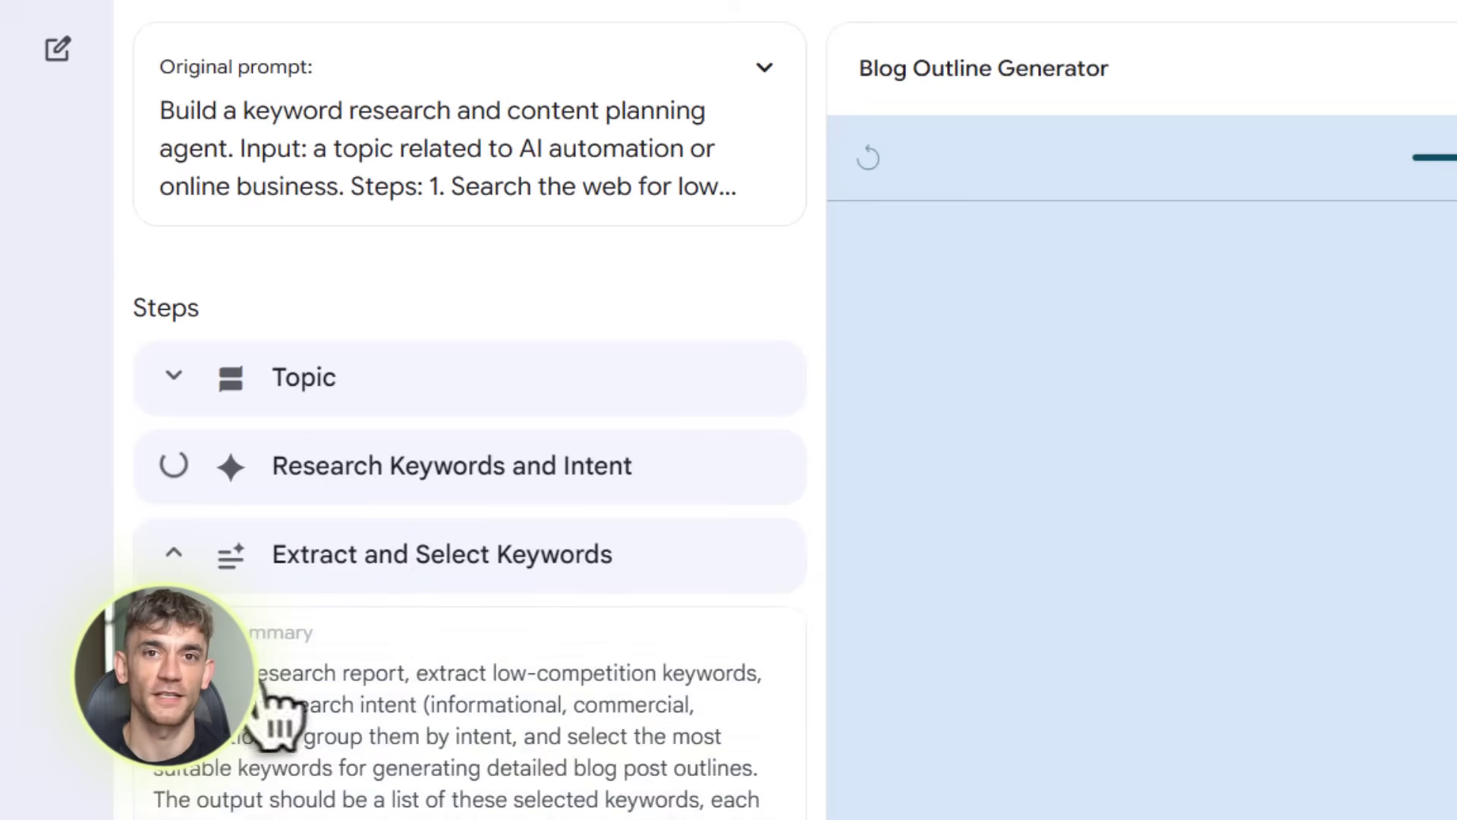
click(582, 576)
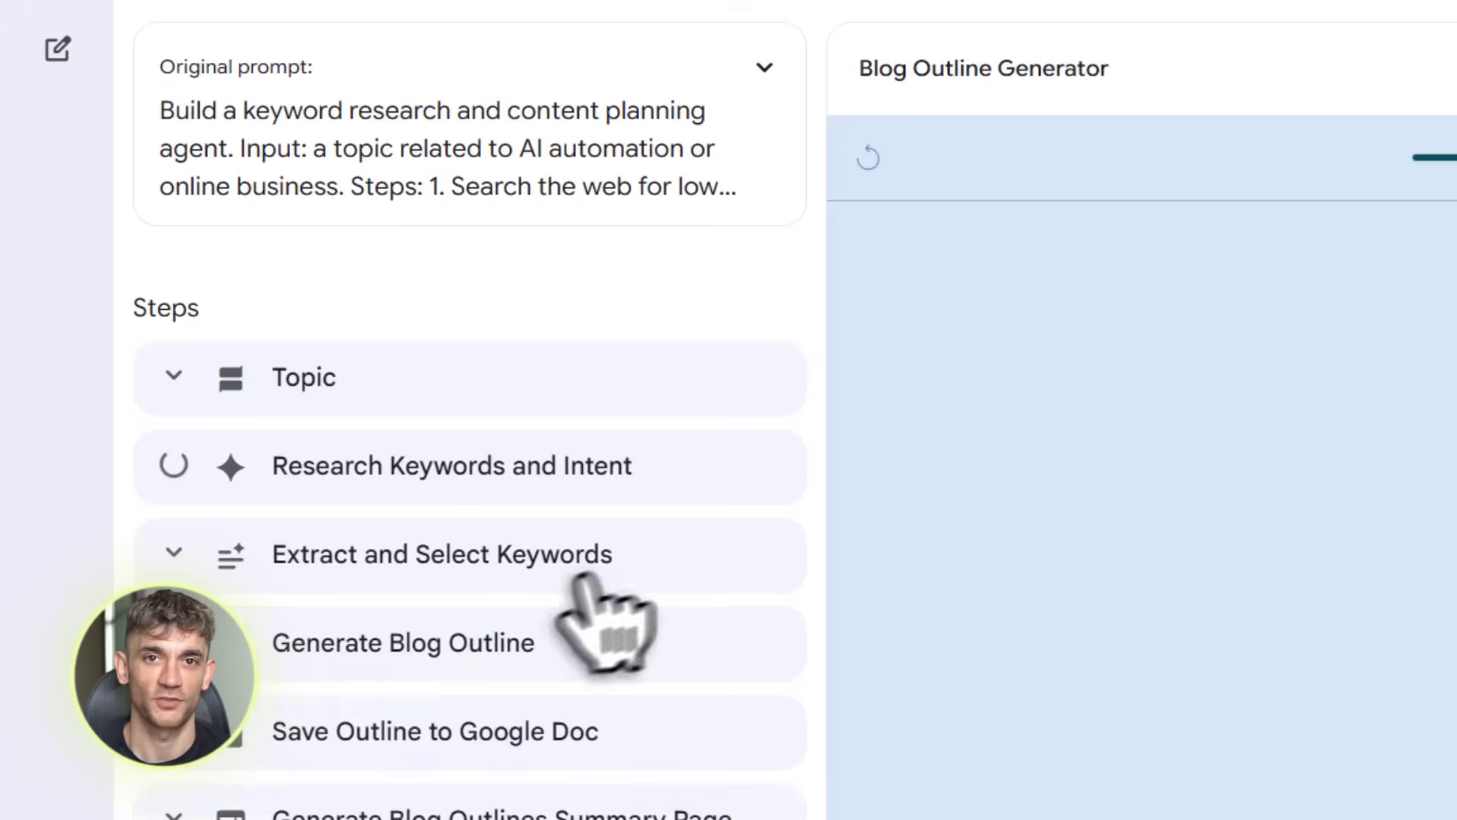
Step: Review the Generate Blog Outline, Save Outline to Google Doc and Summary Page step summaries
click(362, 657)
drag(725, 762, 730, 761)
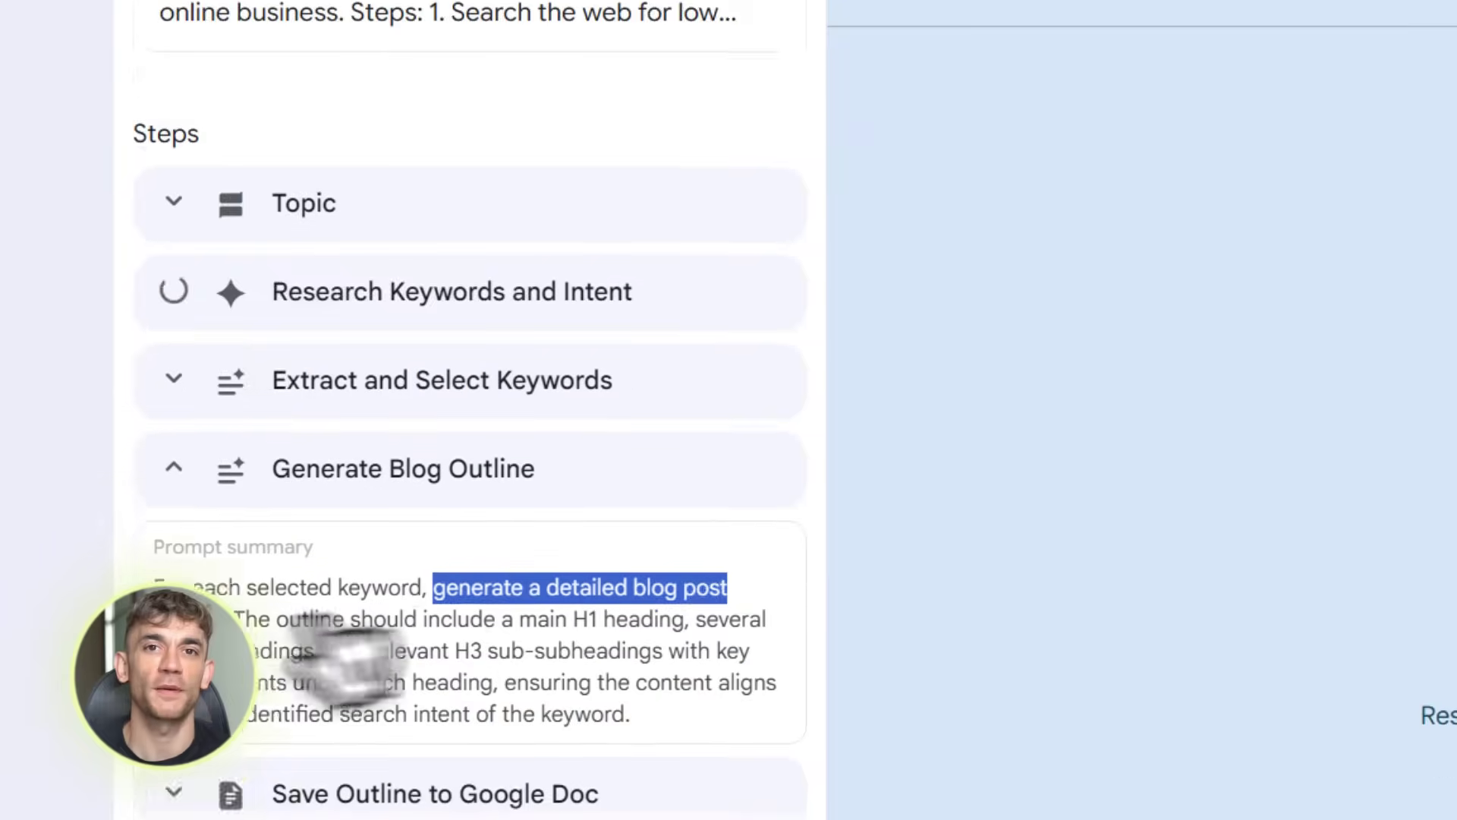
double_click(208, 793)
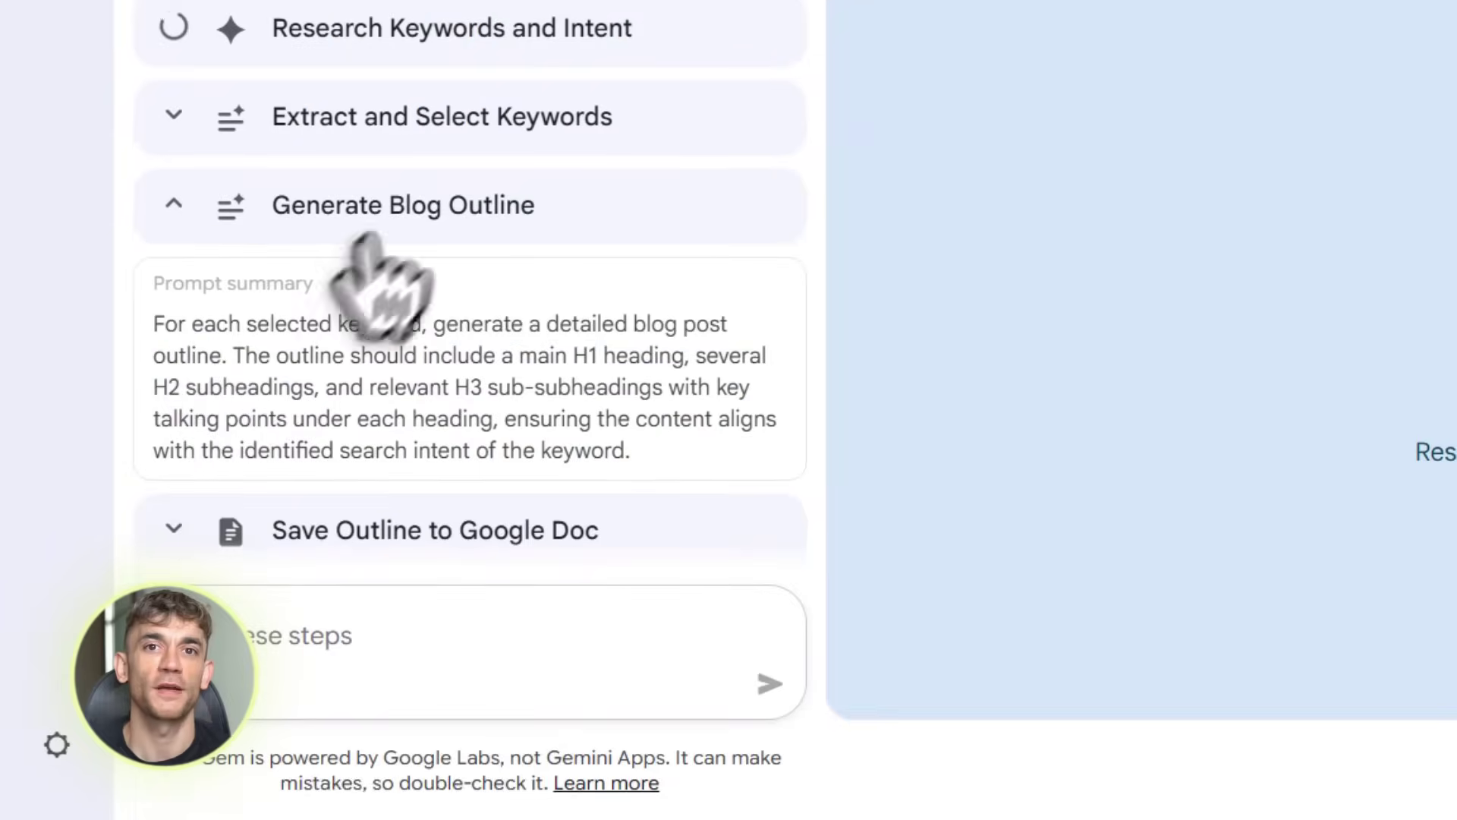
click(364, 231)
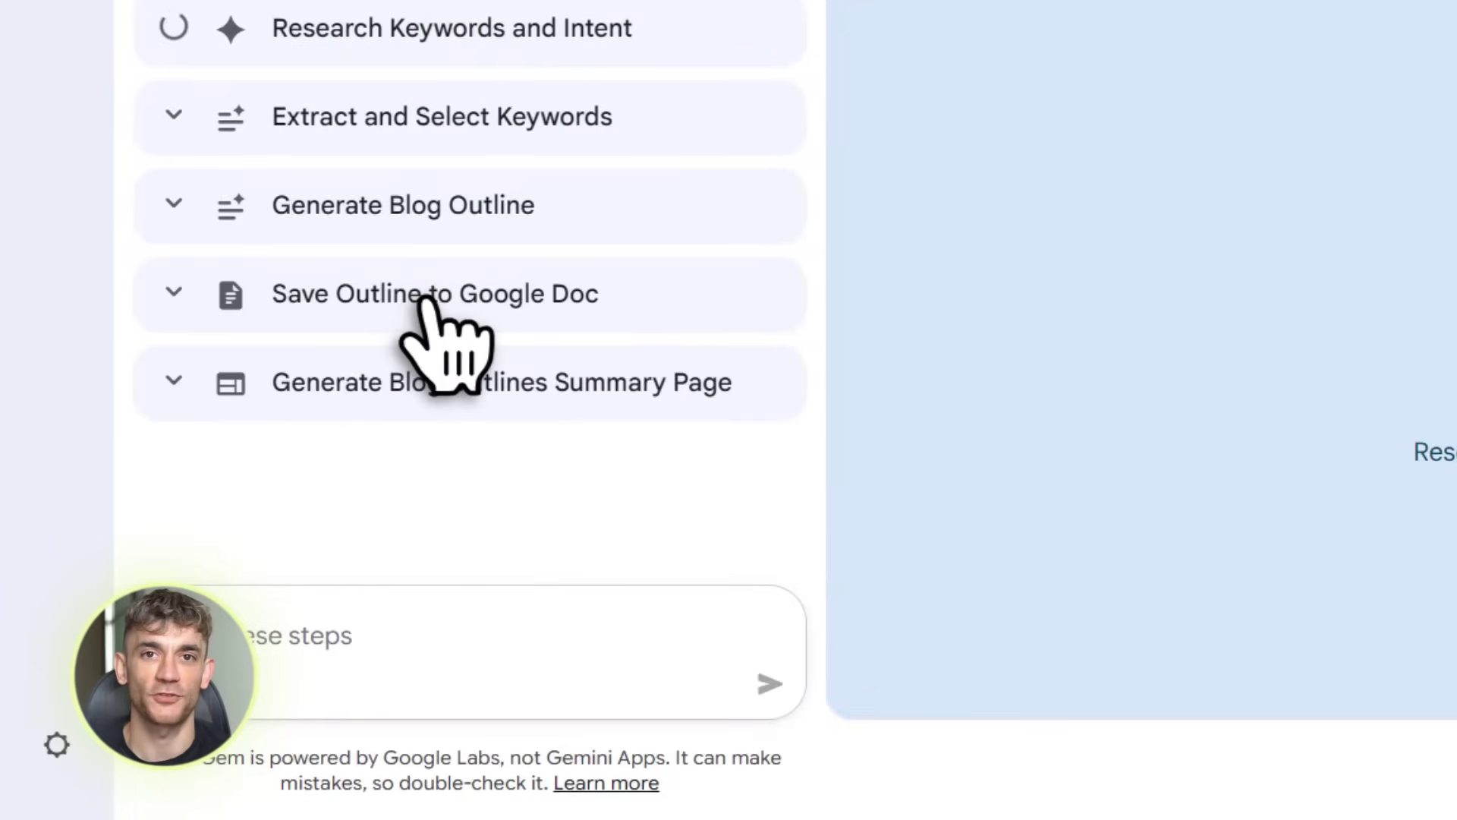
click(425, 300)
scroll(437, 383, down, 1)
click(429, 221)
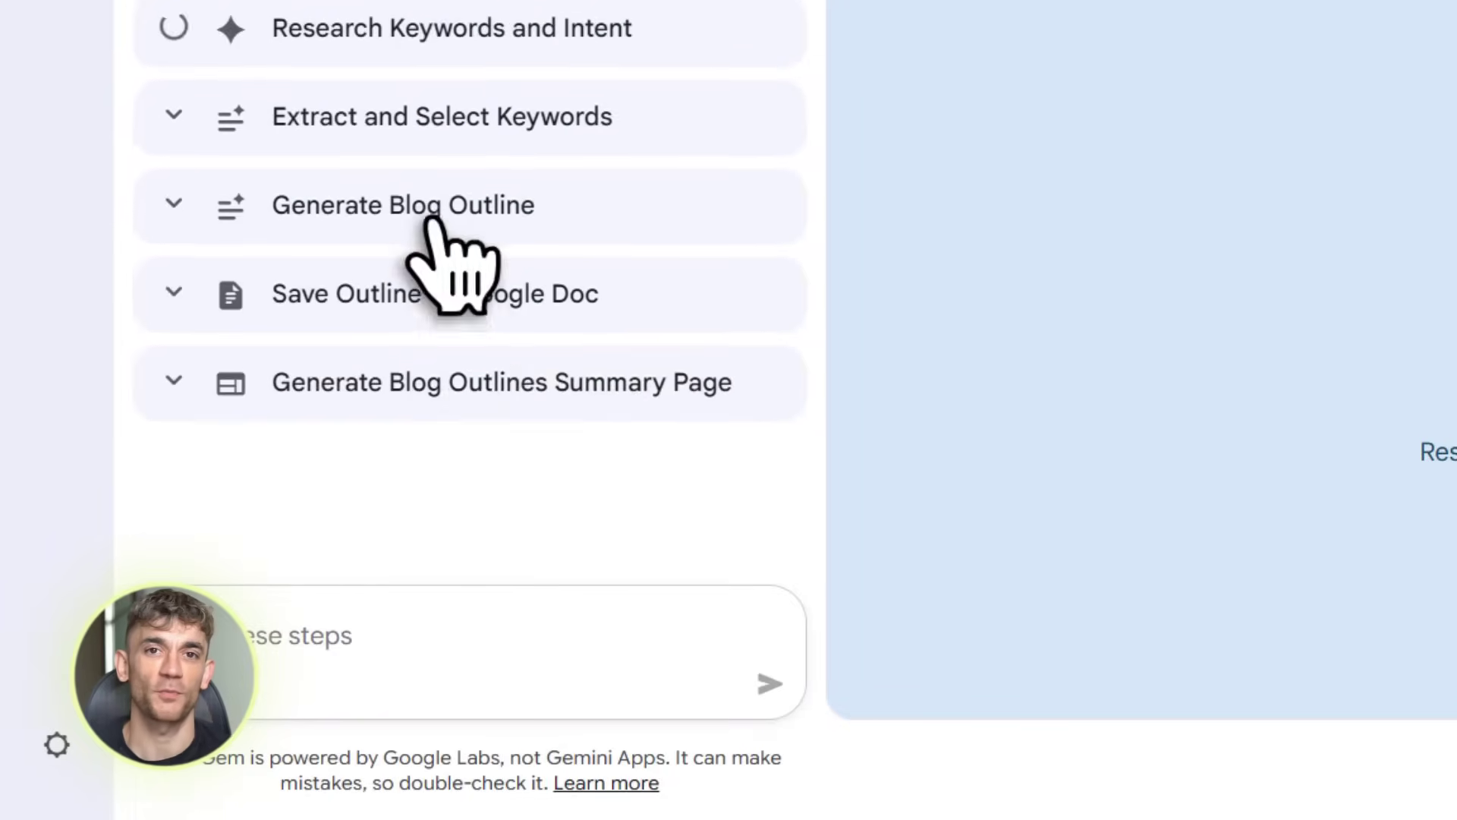
scroll(467, 413, down, 1)
drag(581, 482, 790, 465)
click(588, 304)
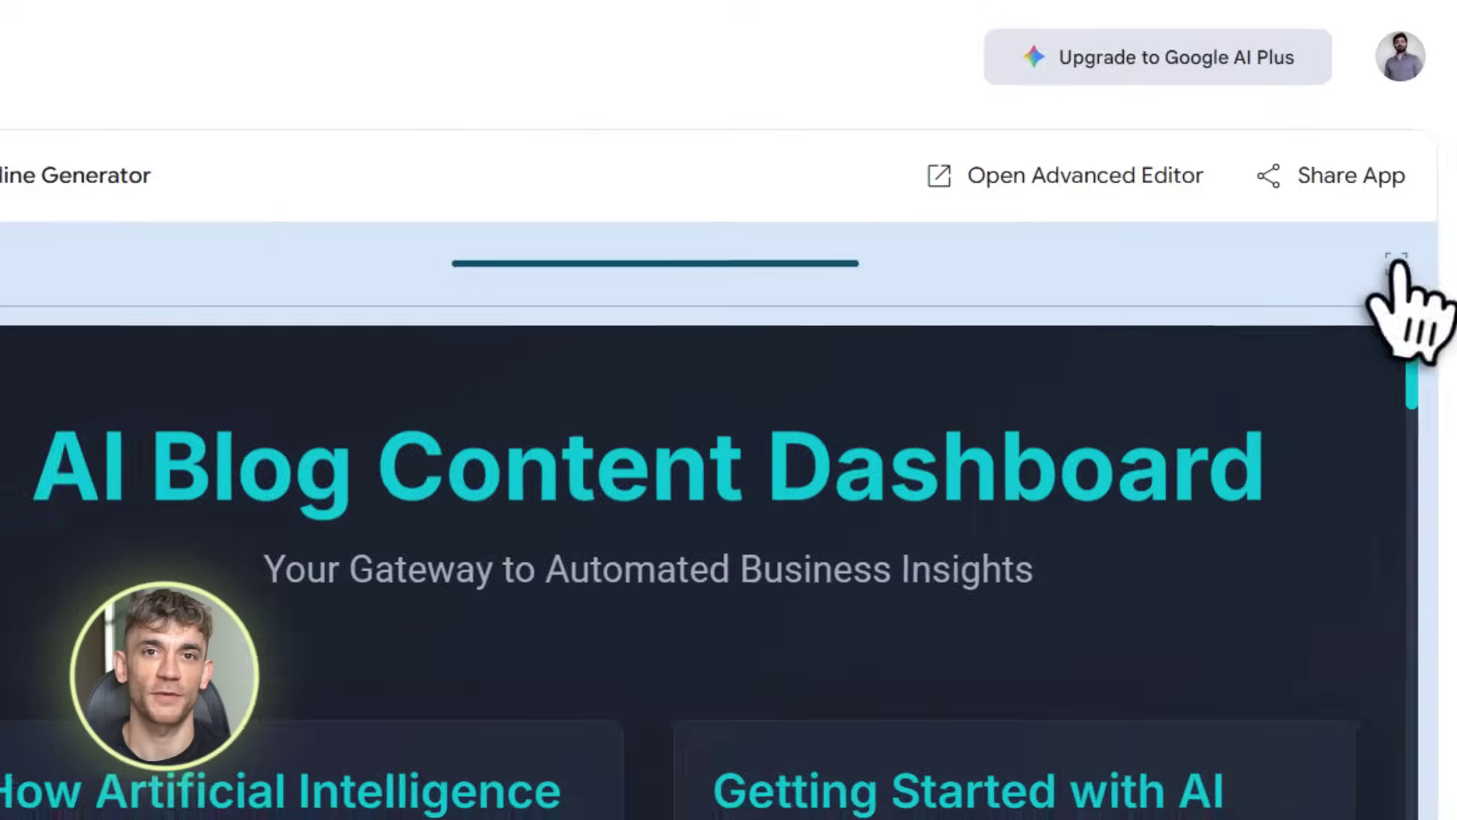
Step: View the AI Blog Content Dashboard full screen and scroll through its outline cards
click(1420, 159)
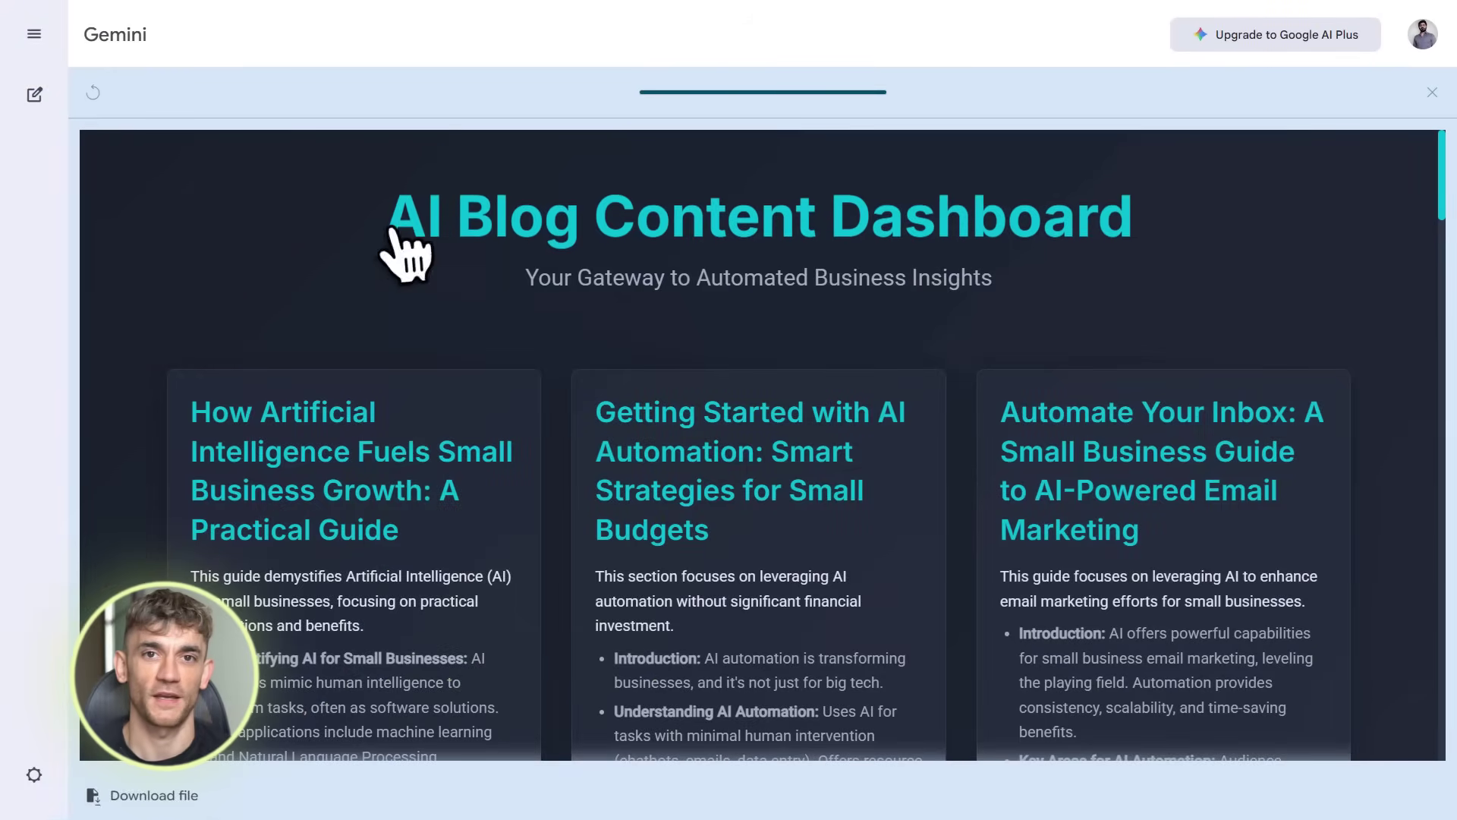
drag(392, 227, 853, 222)
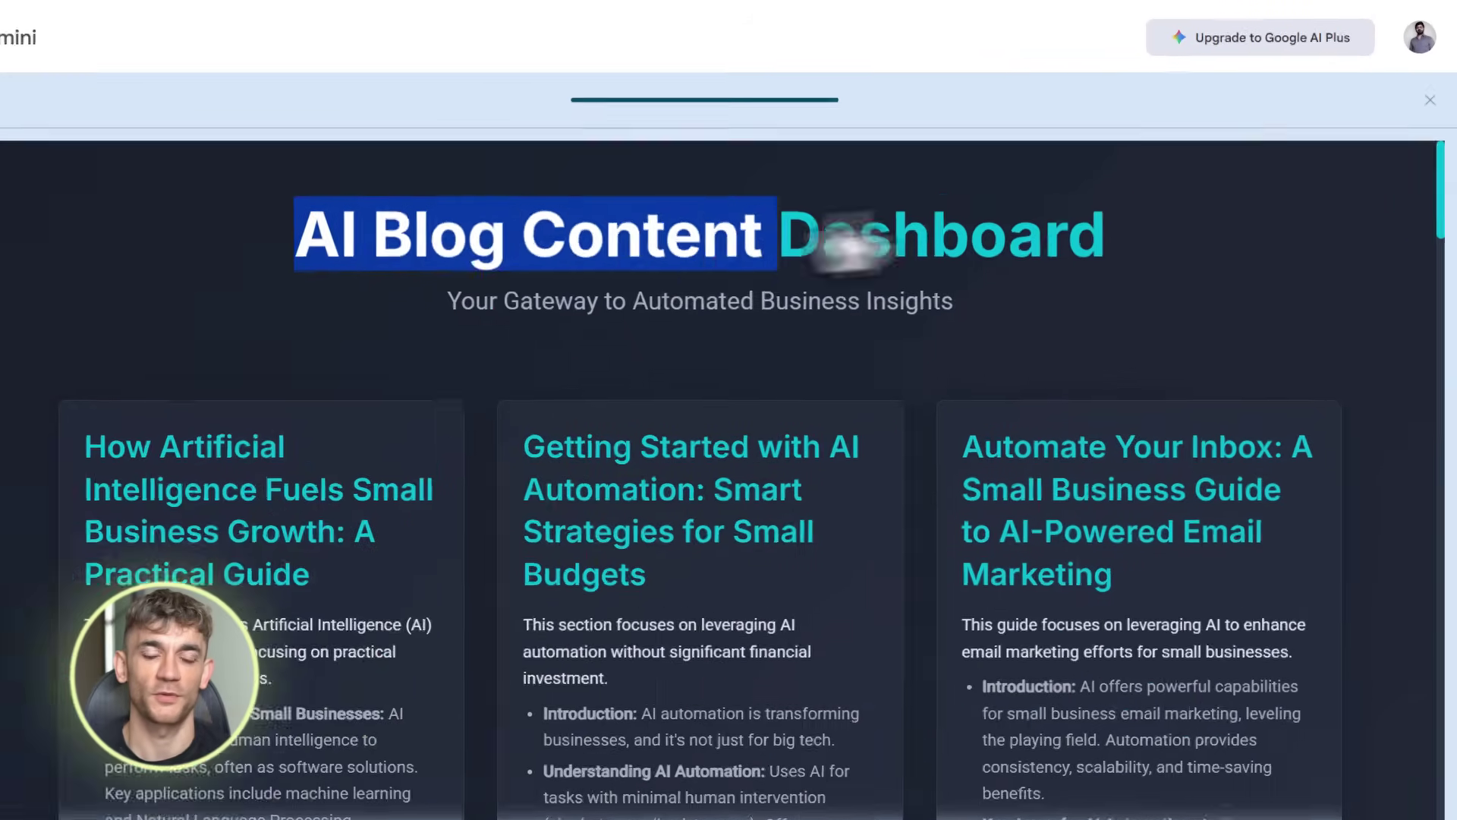
click(873, 242)
scroll(737, 364, down, 3)
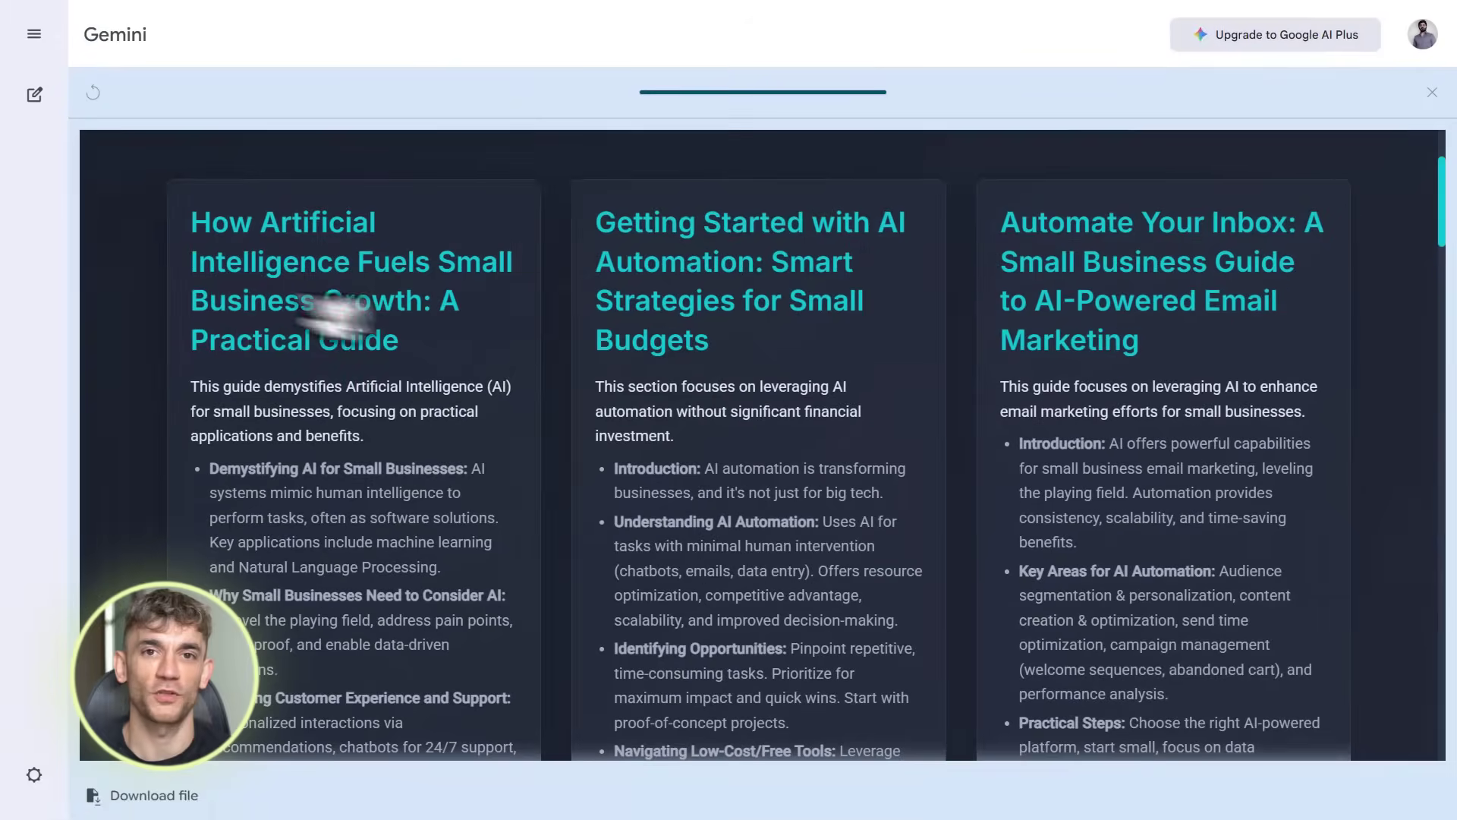
scroll(344, 325, down, 8)
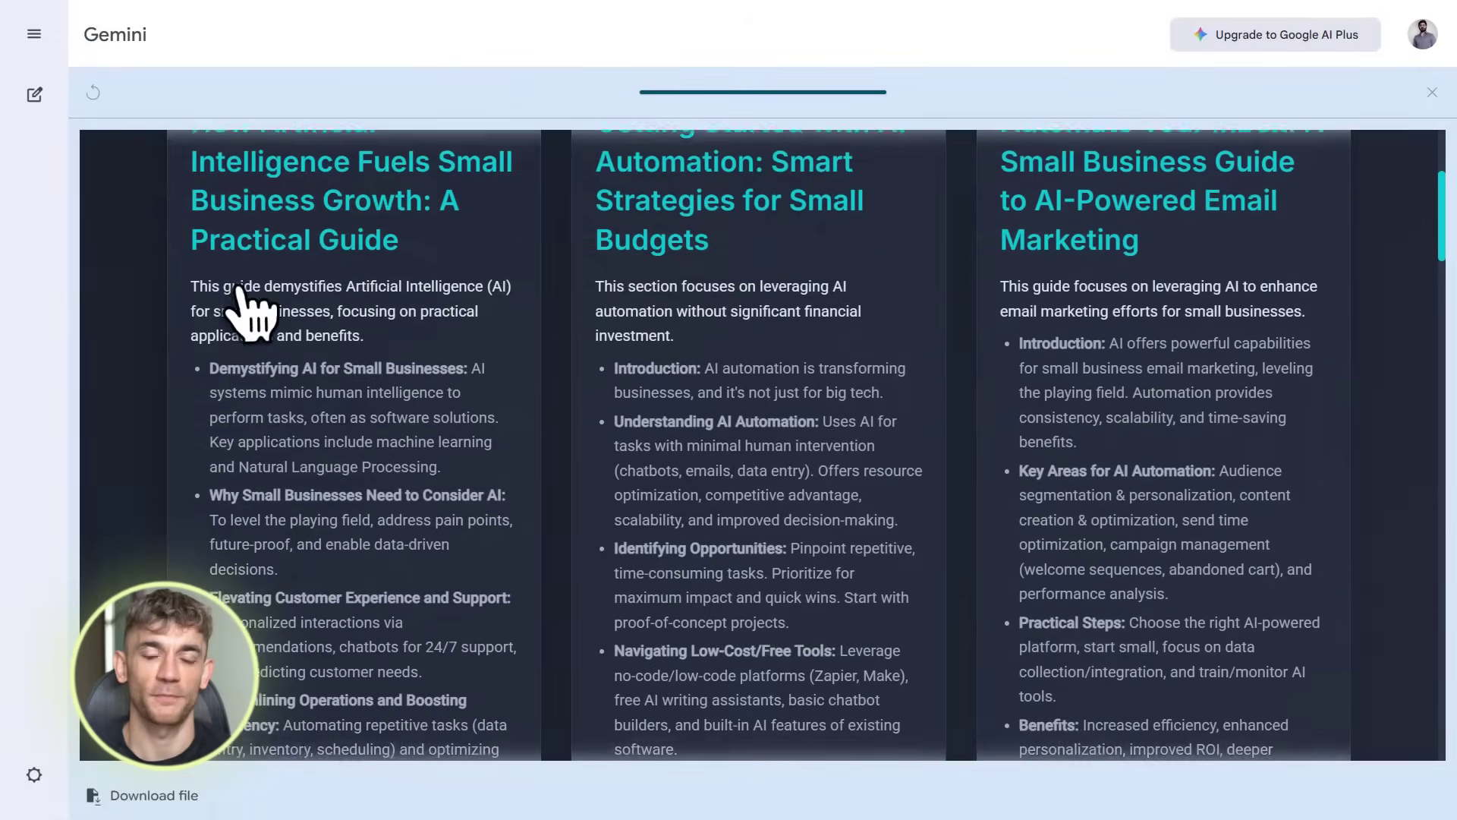
scroll(816, 498, down, 10)
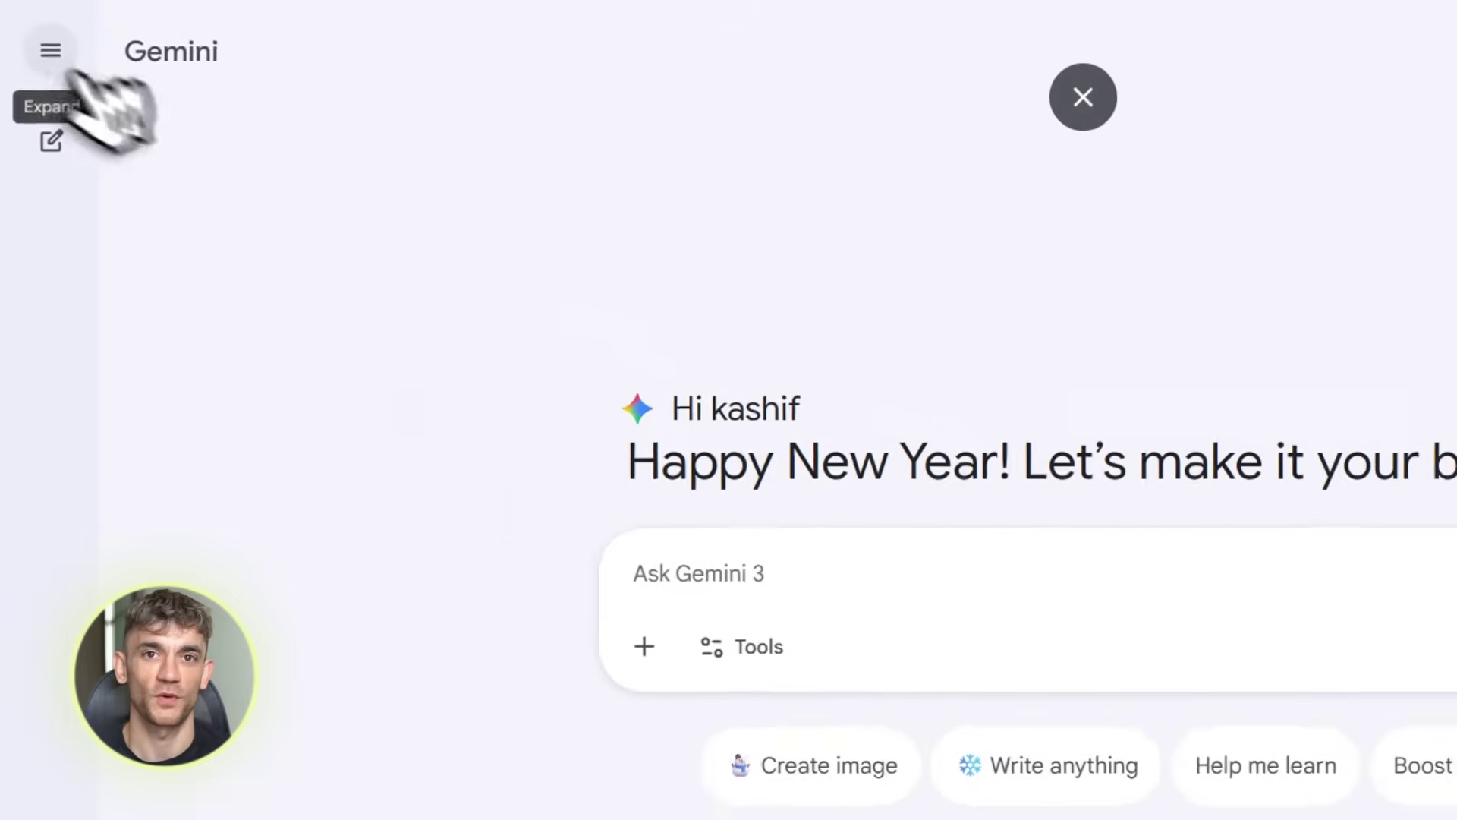
Step: Create a new Gem from the Gem manager holding the keyword research agent prompt
click(50, 50)
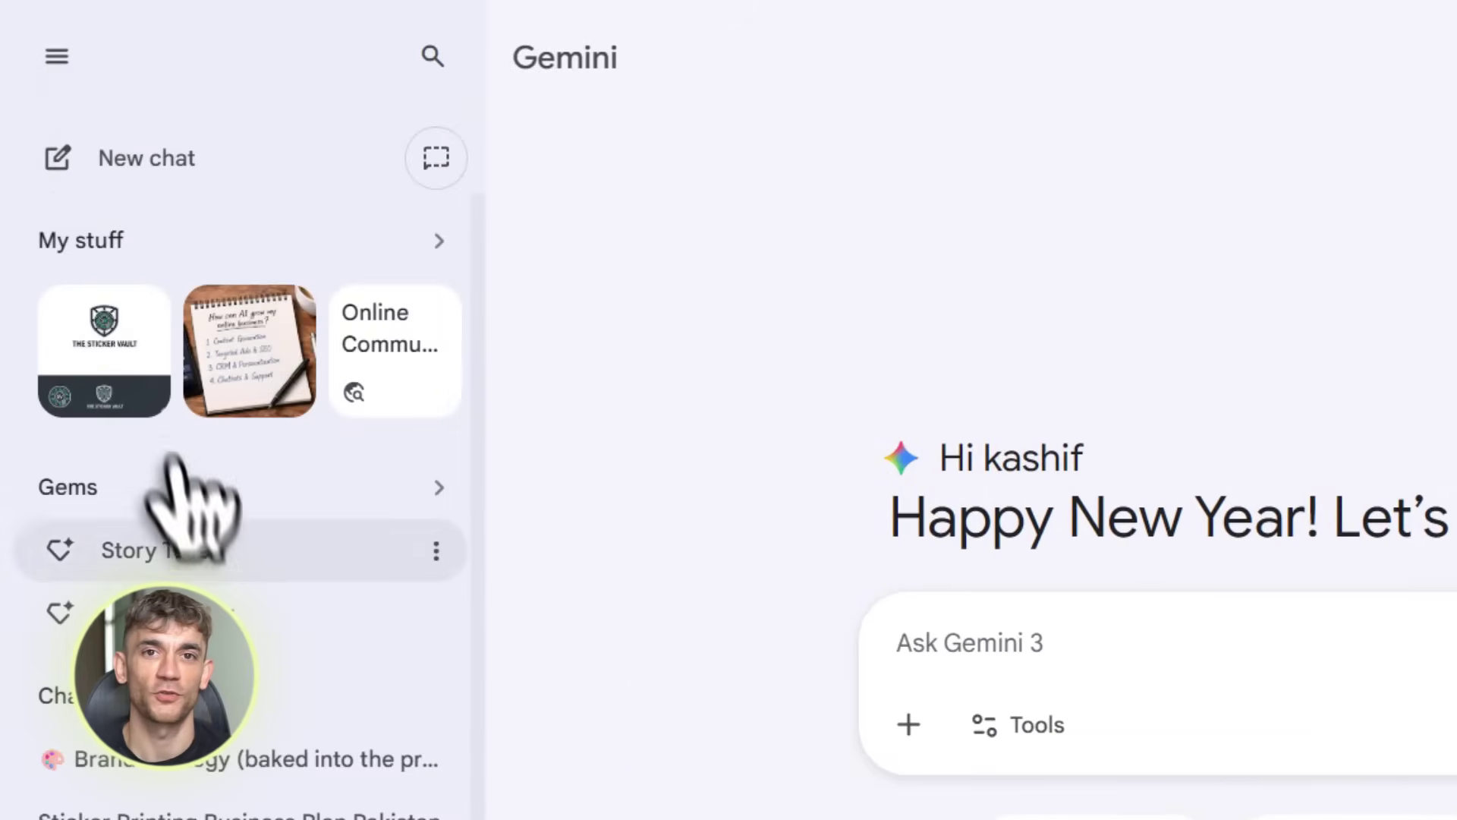
click(183, 504)
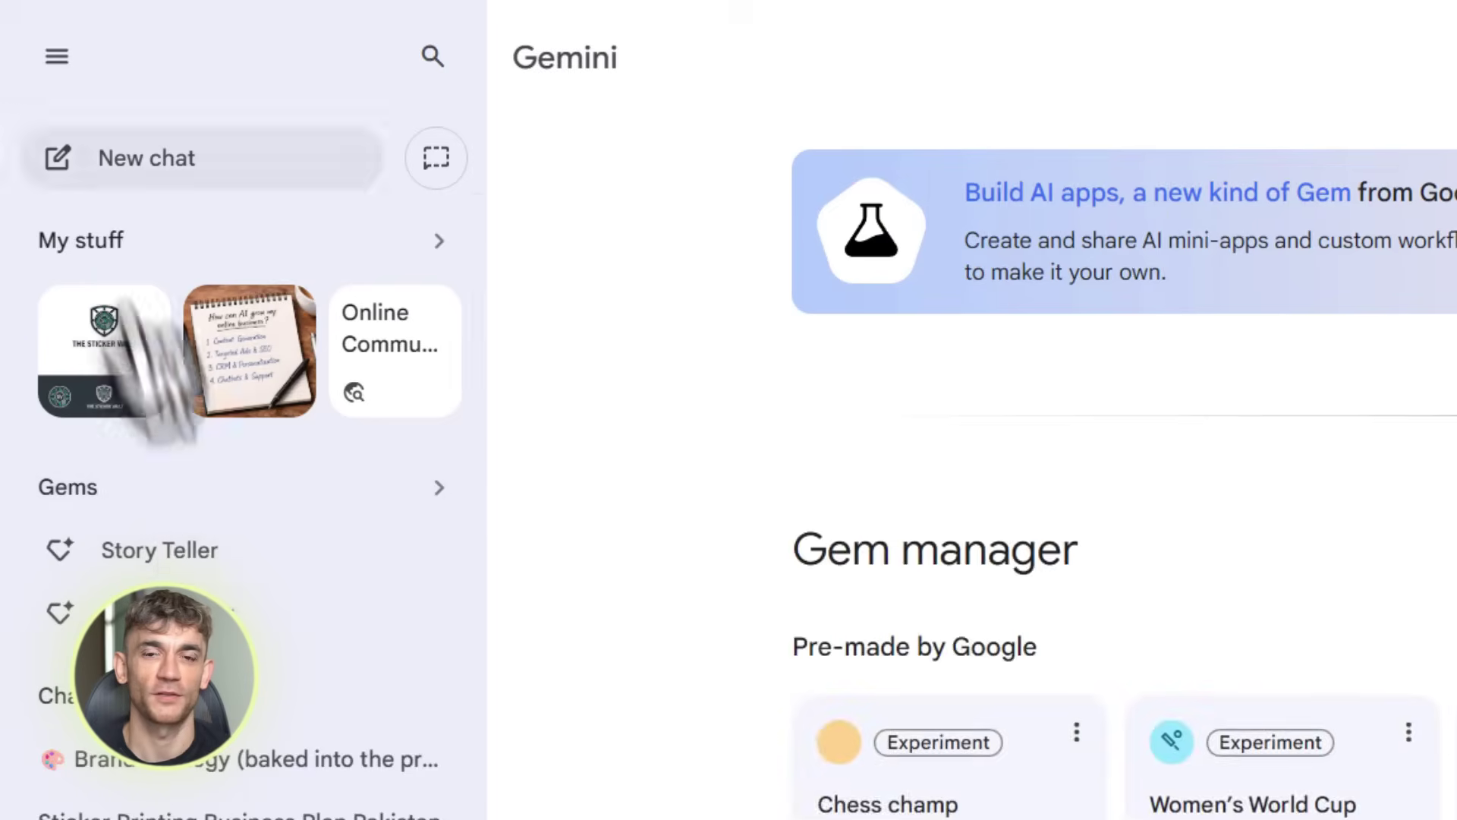
click(57, 56)
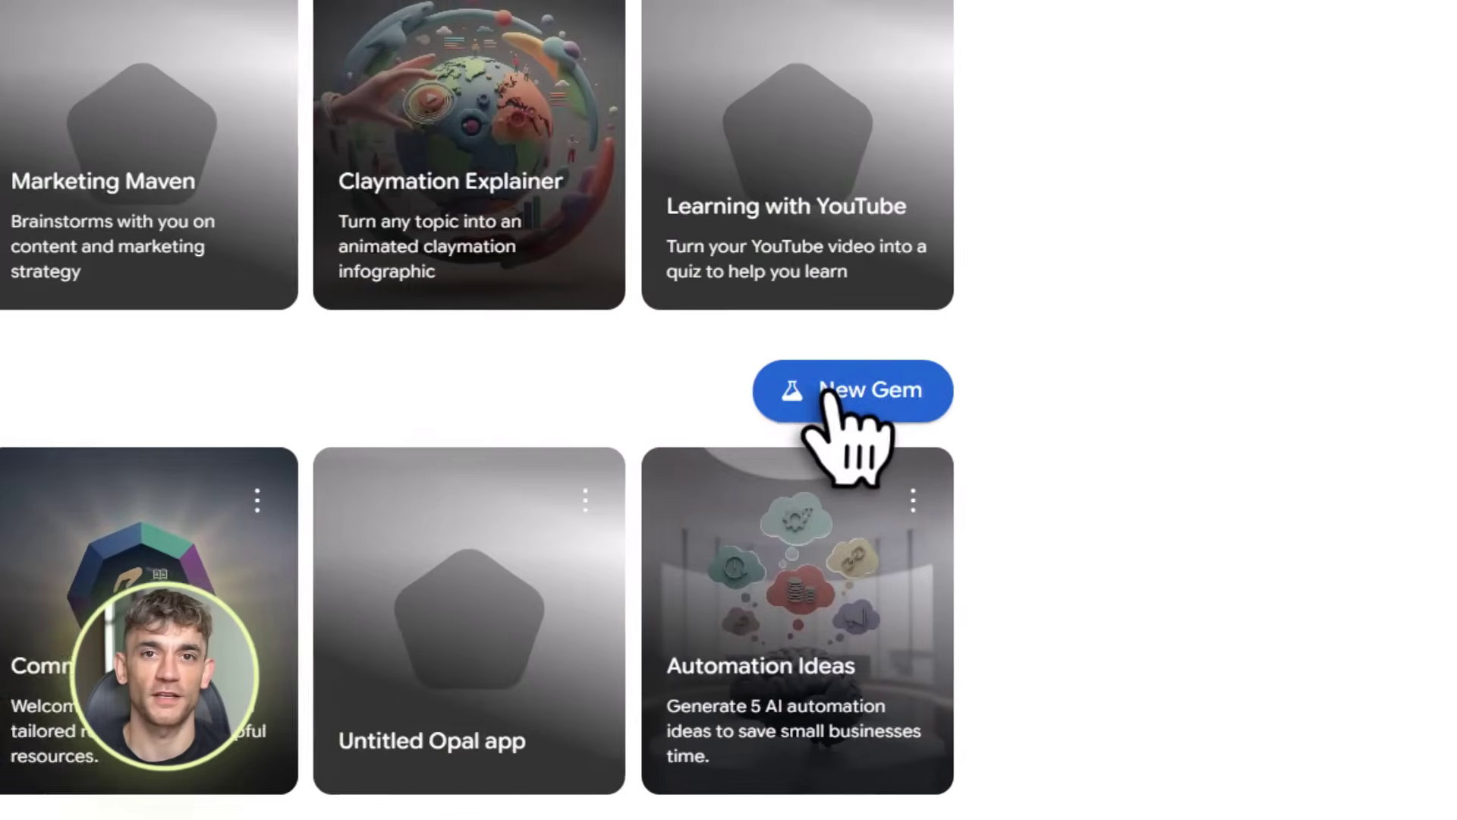
click(1078, 429)
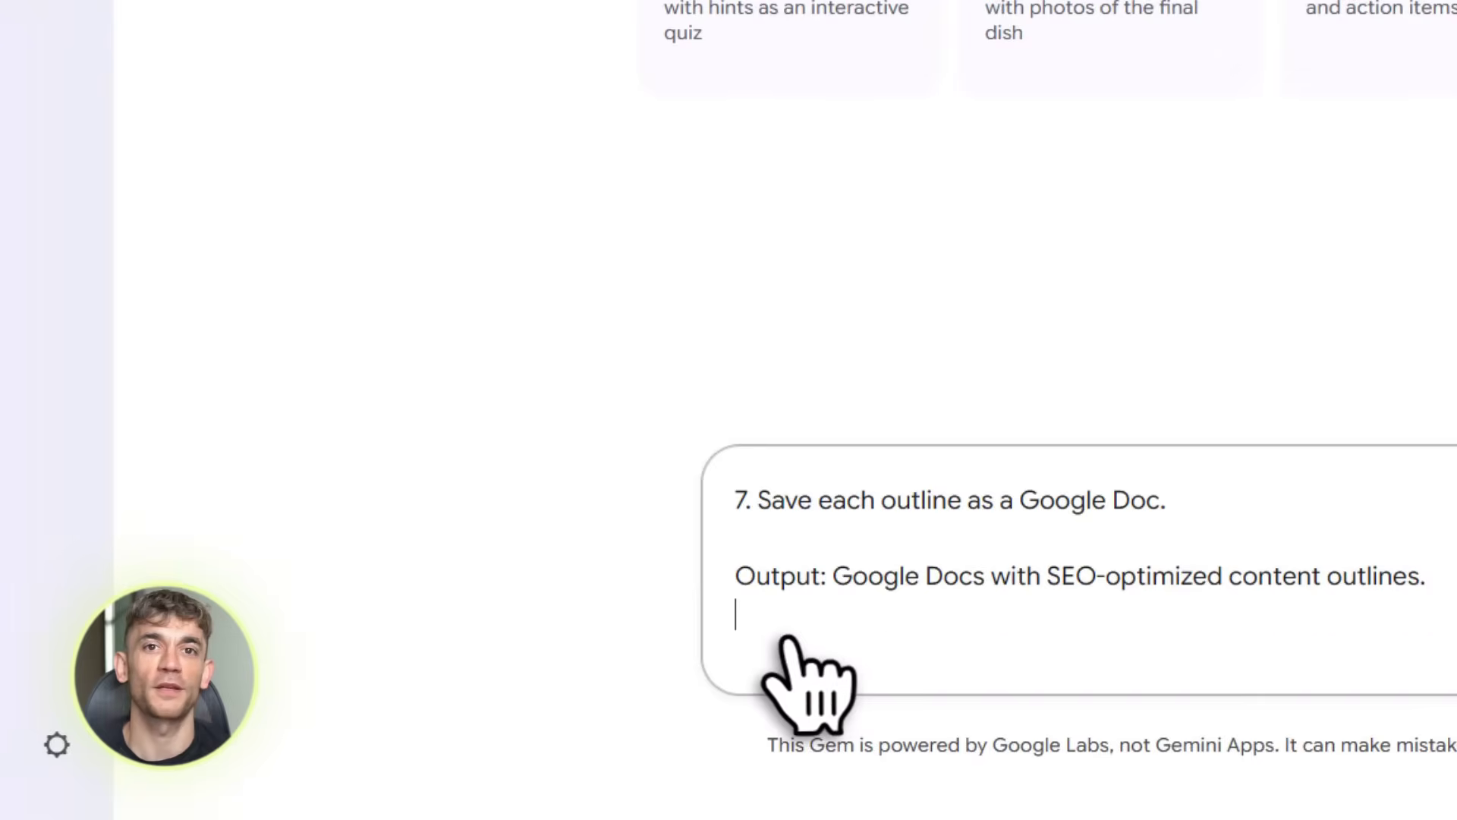
scroll(789, 639, up, 10)
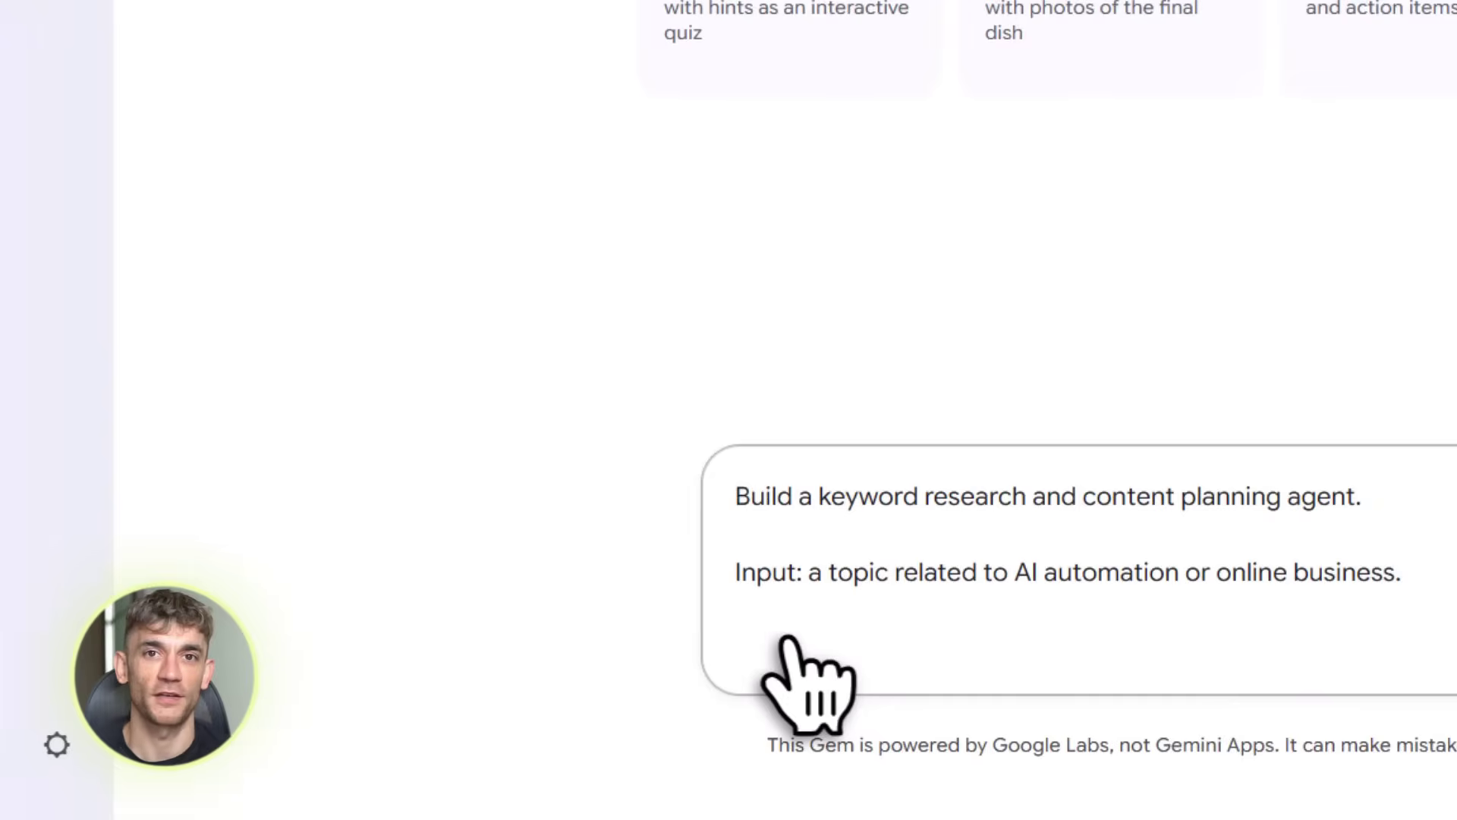
Step: Build the four-step AI Guide app and run it on 'SEO Backlinks to rank higher'
click(856, 667)
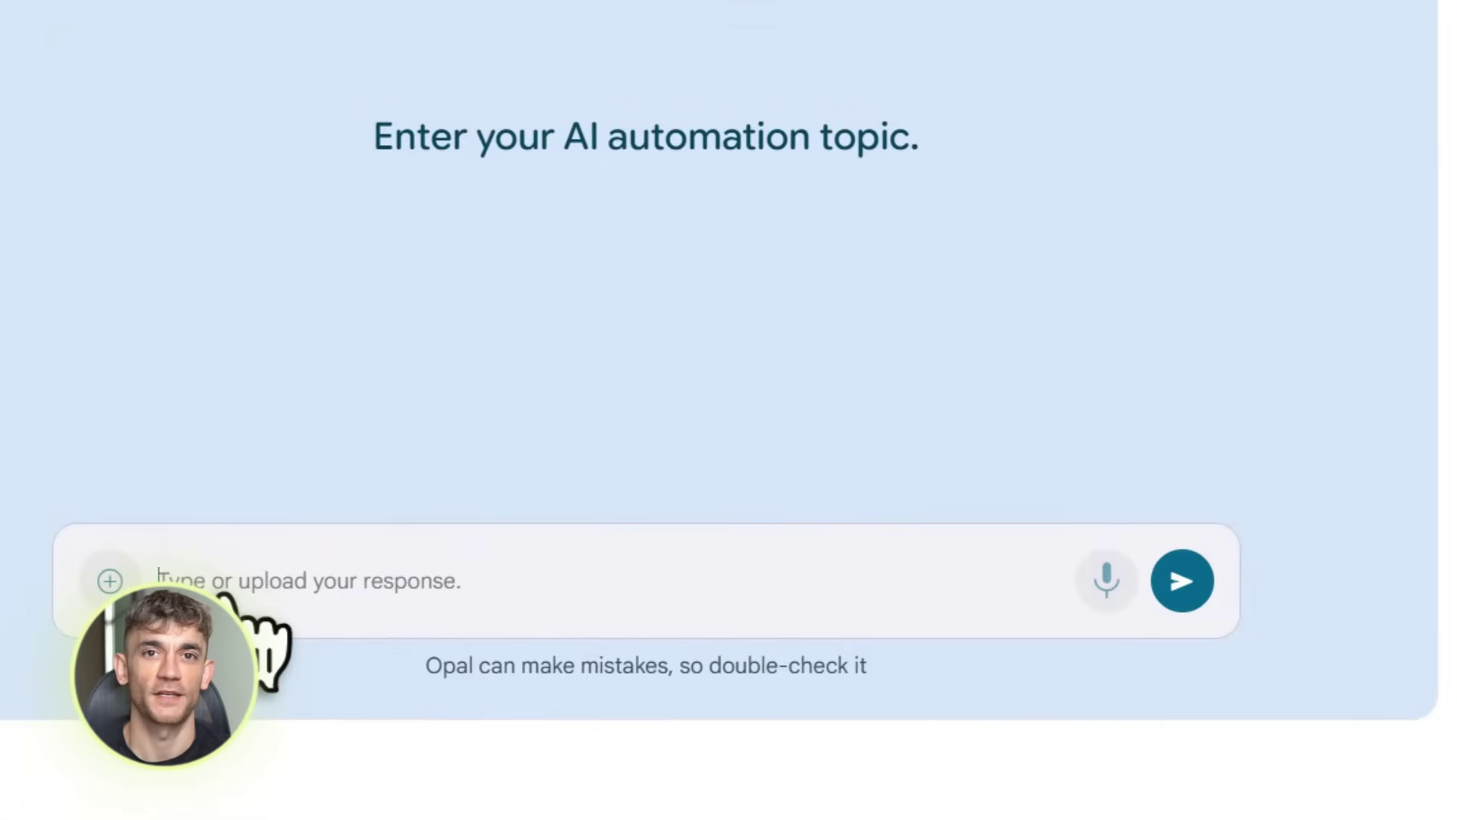
text(siness)
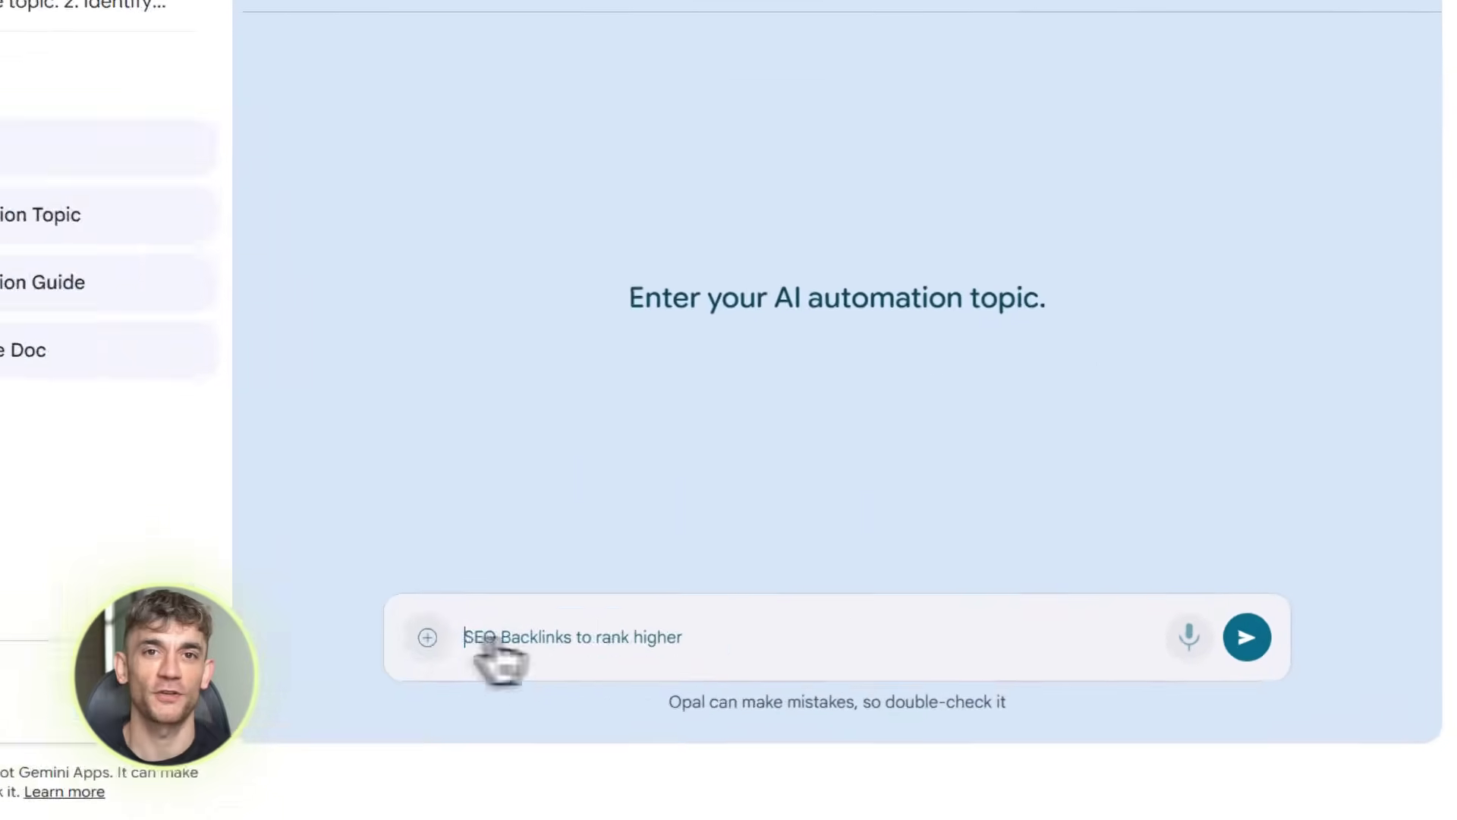
click(1292, 676)
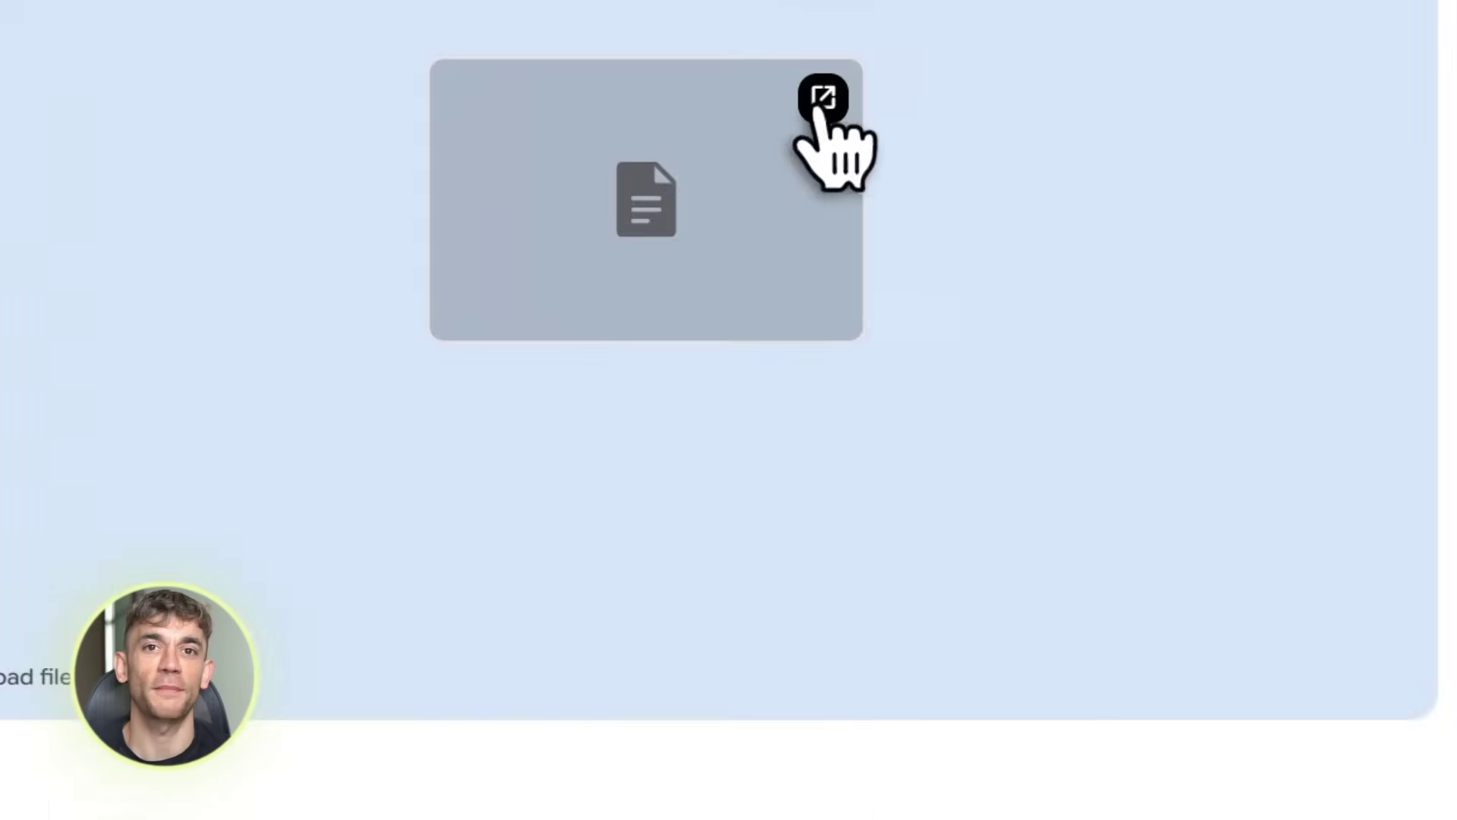
click(1456, 520)
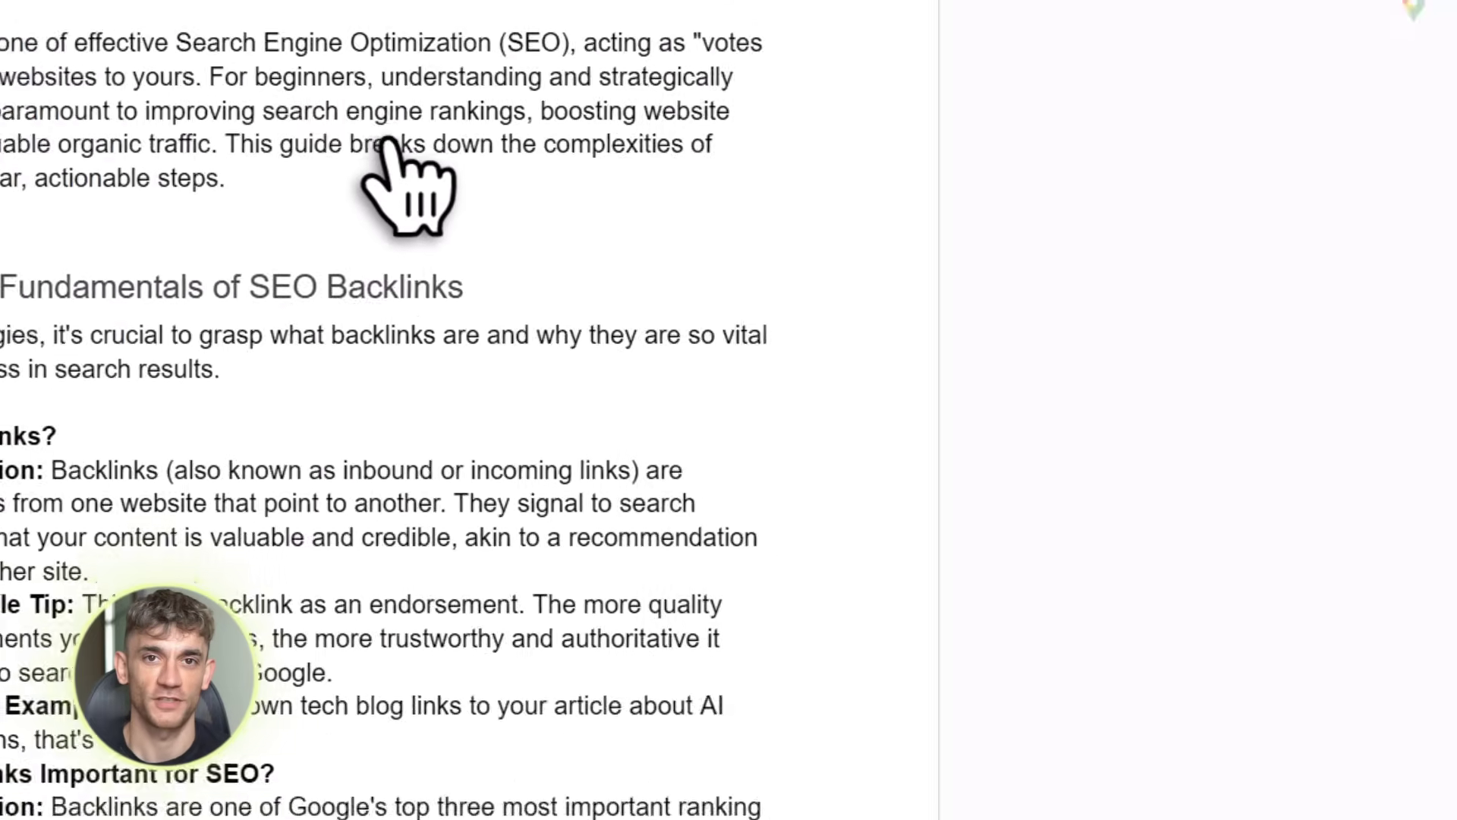
drag(224, 422, 1021, 422)
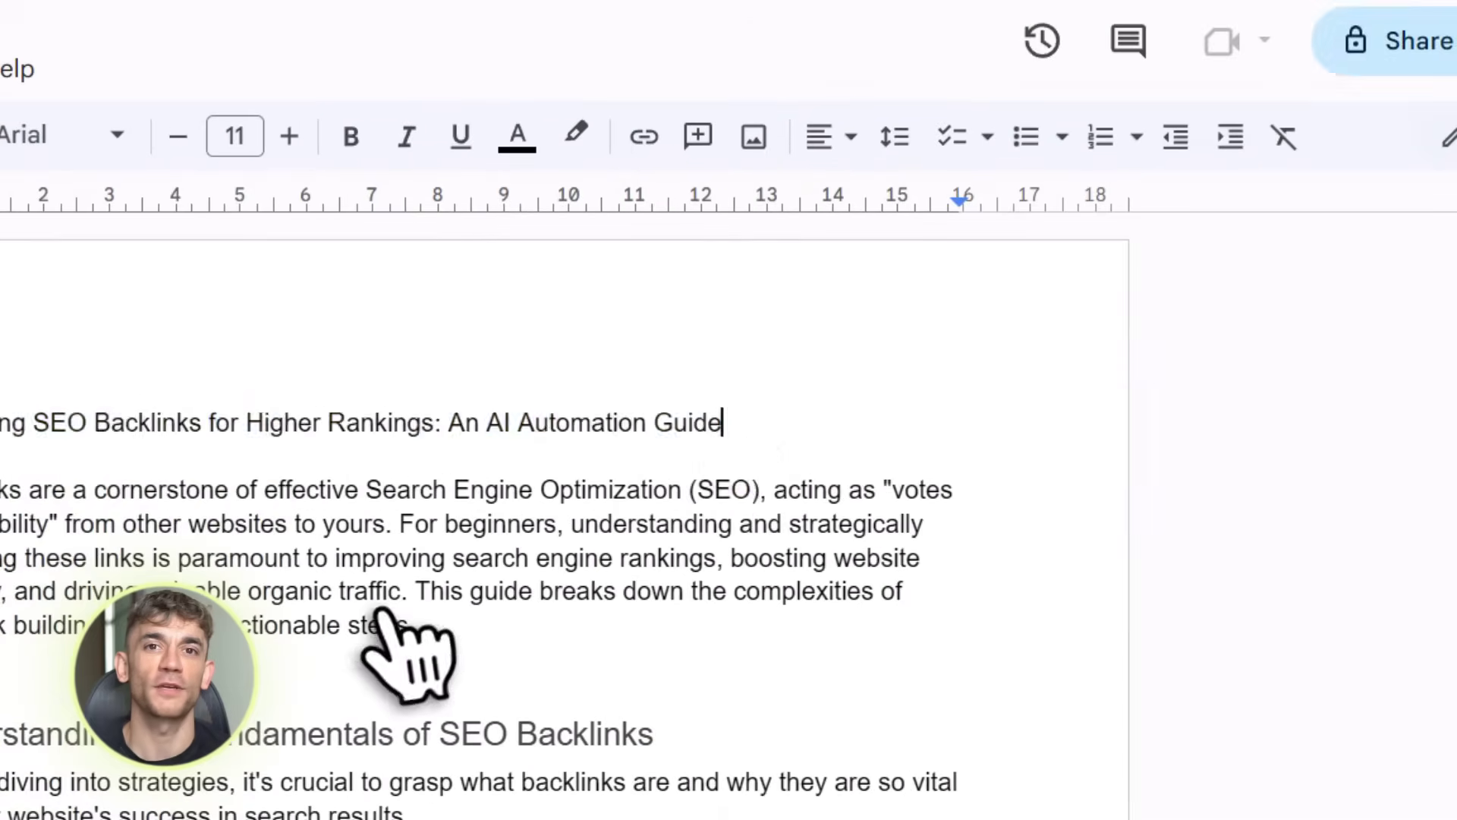
scroll(687, 455, down, 10)
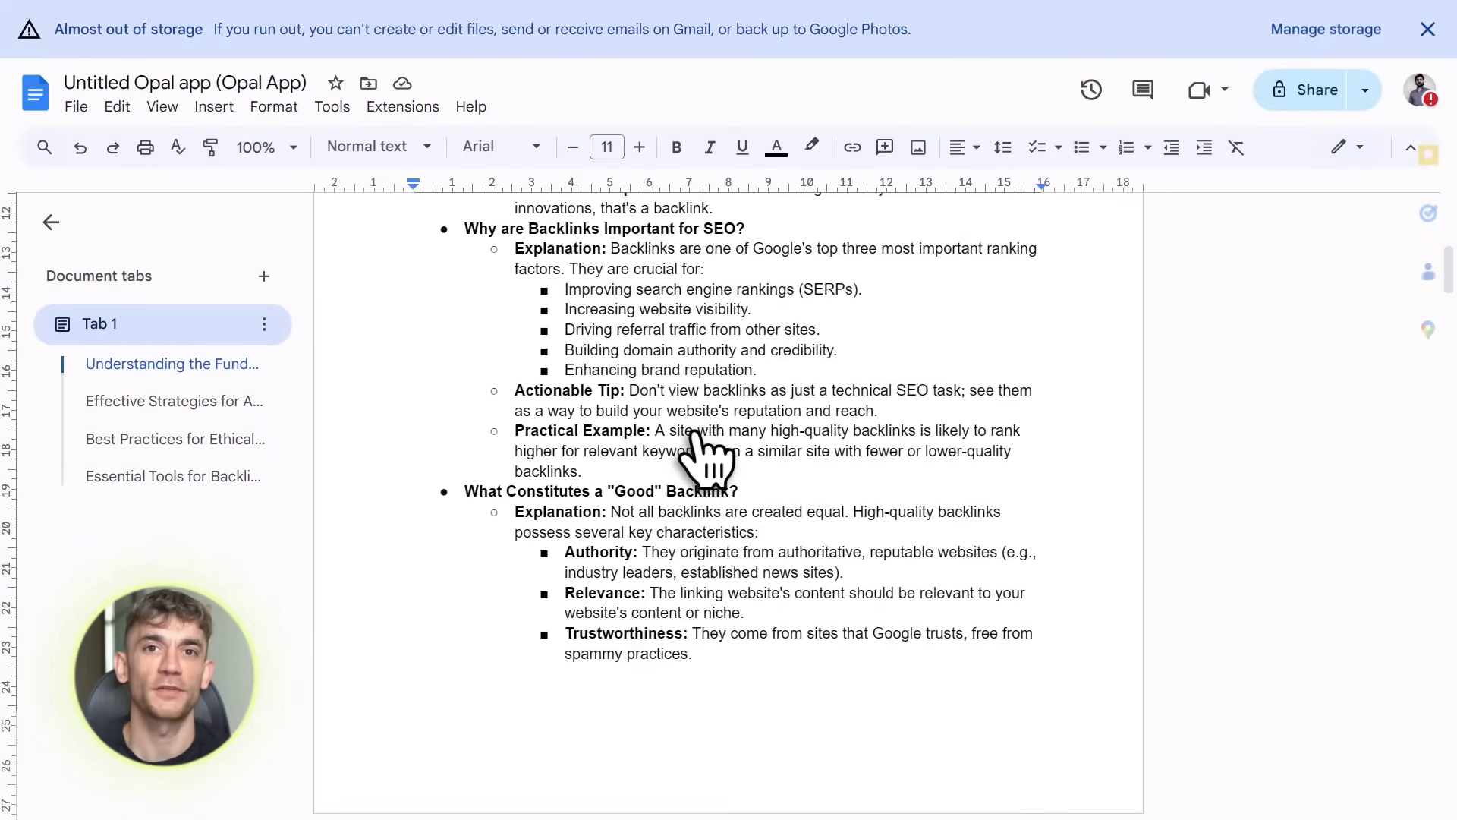
scroll(698, 455, down, 15)
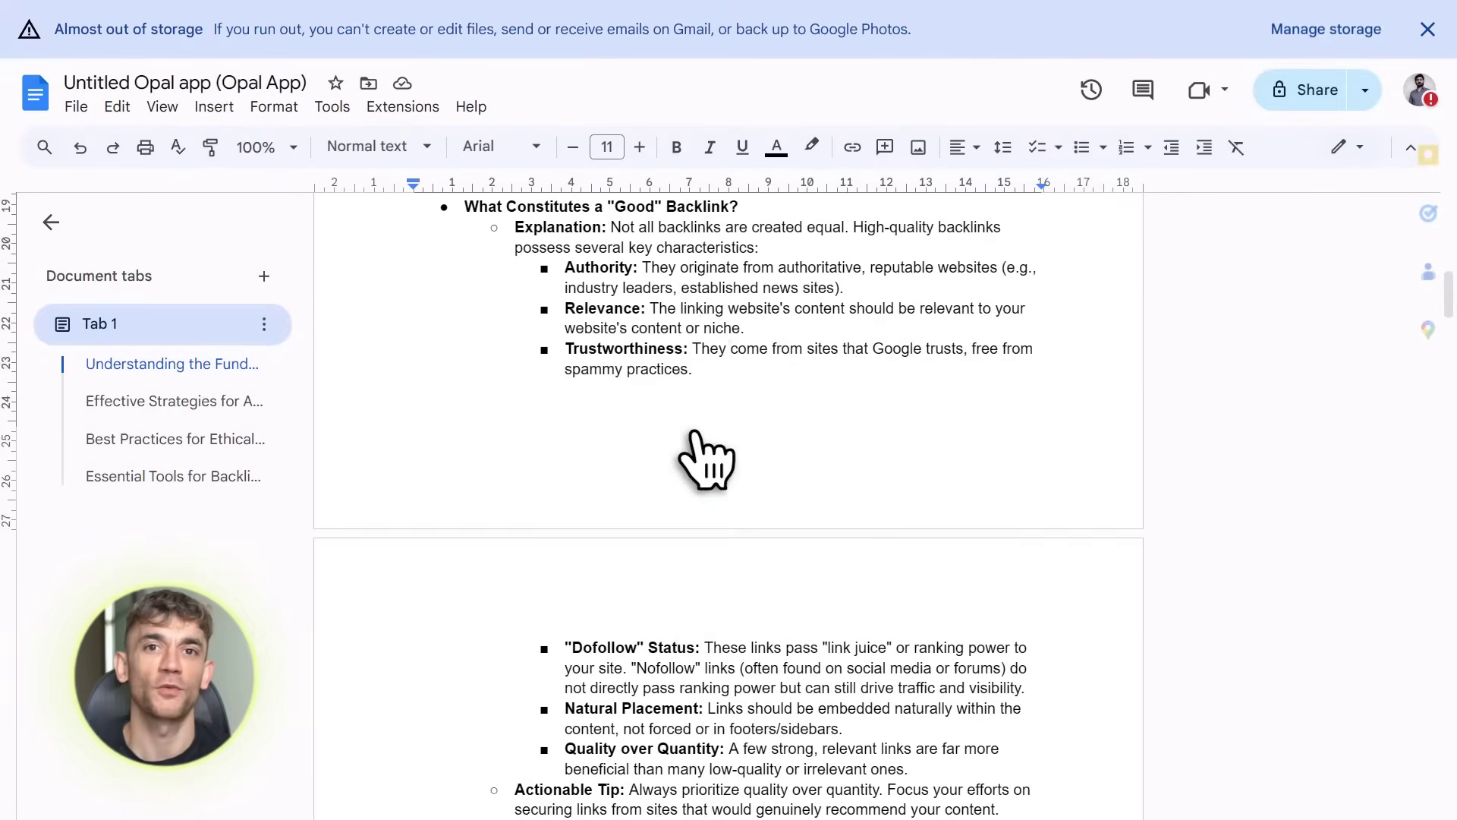
scroll(699, 455, down, 8)
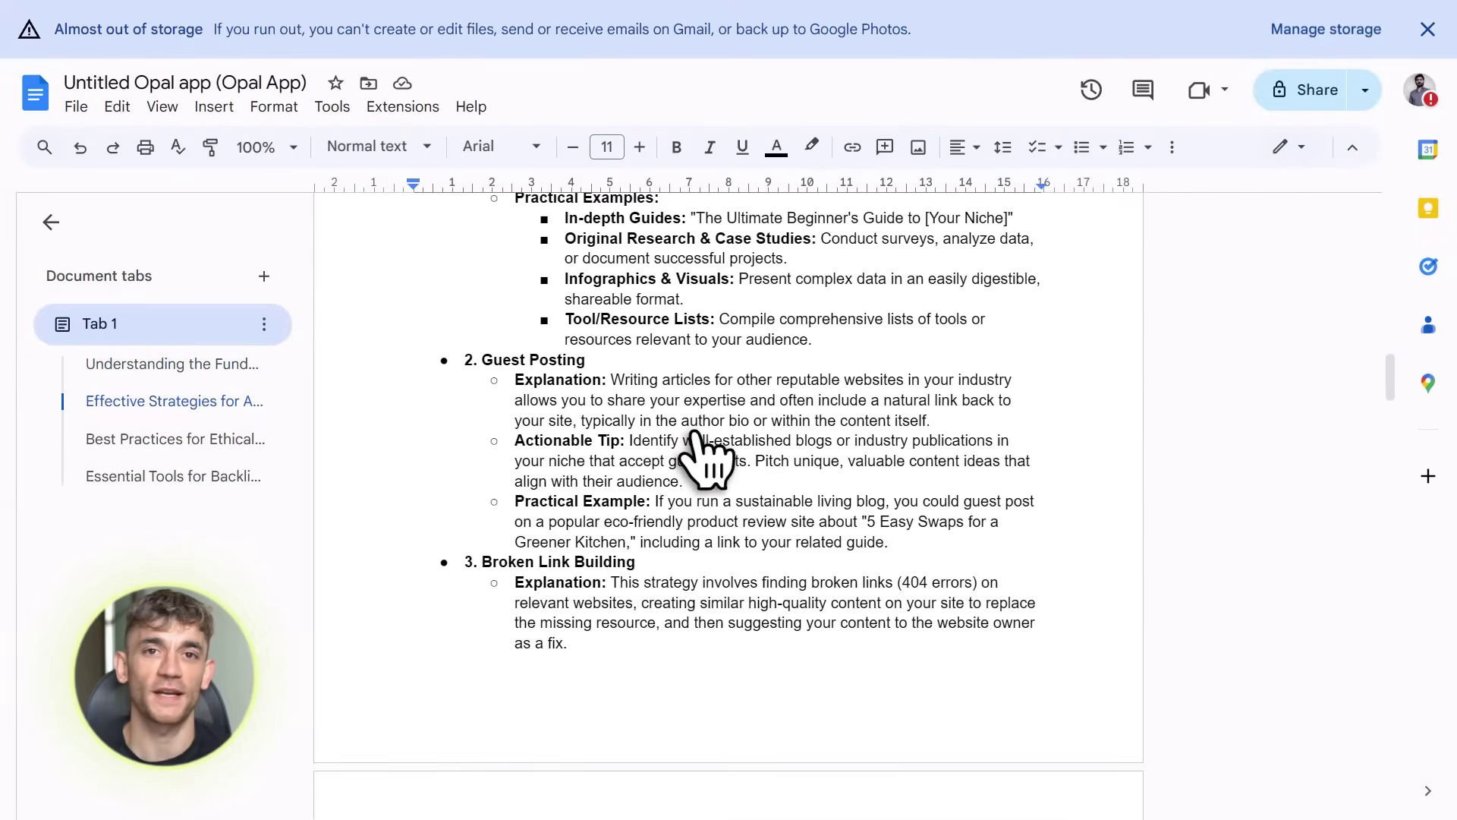
drag(514, 311, 673, 312)
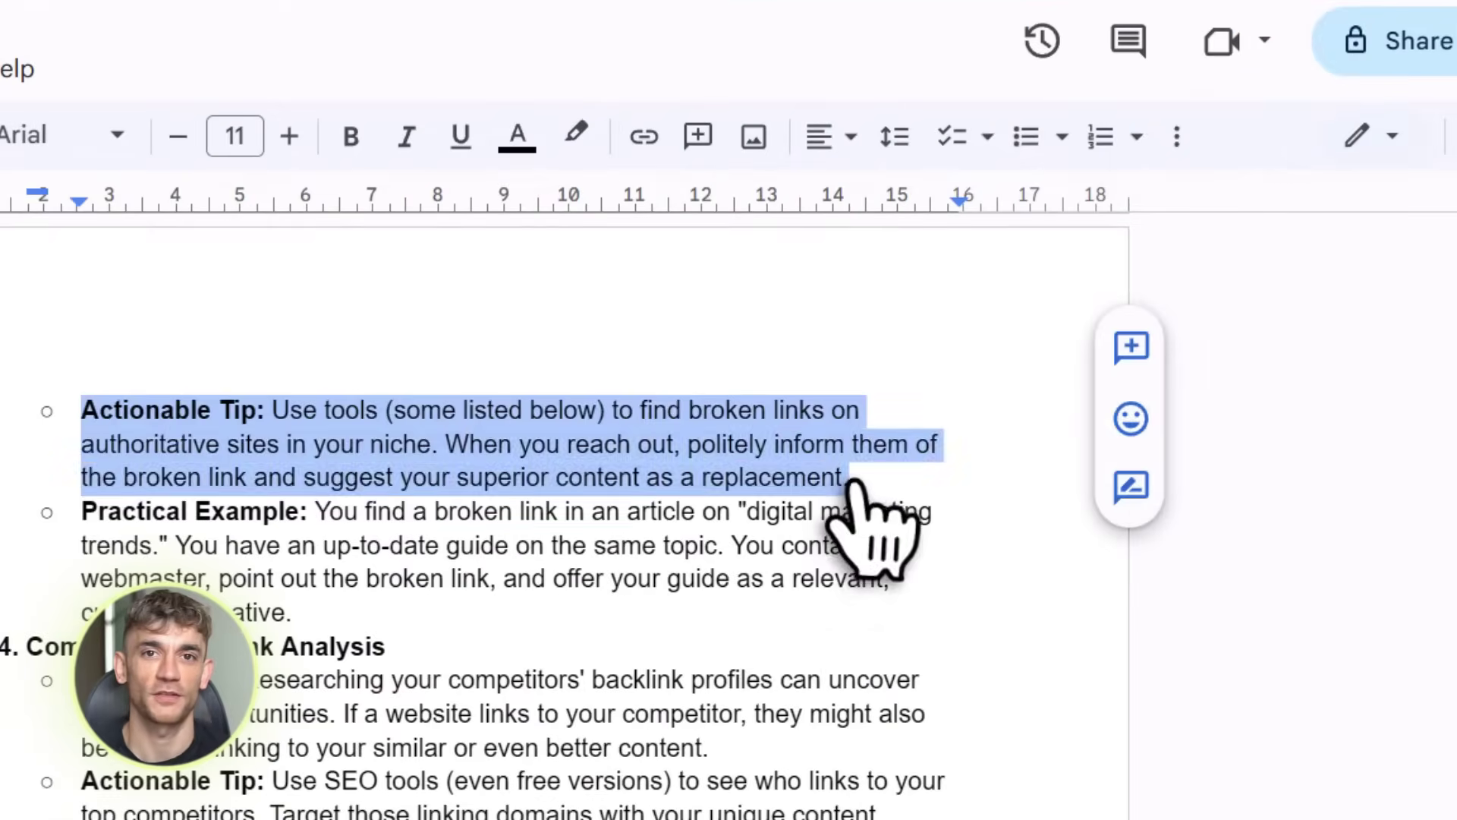
triple_click(349, 611)
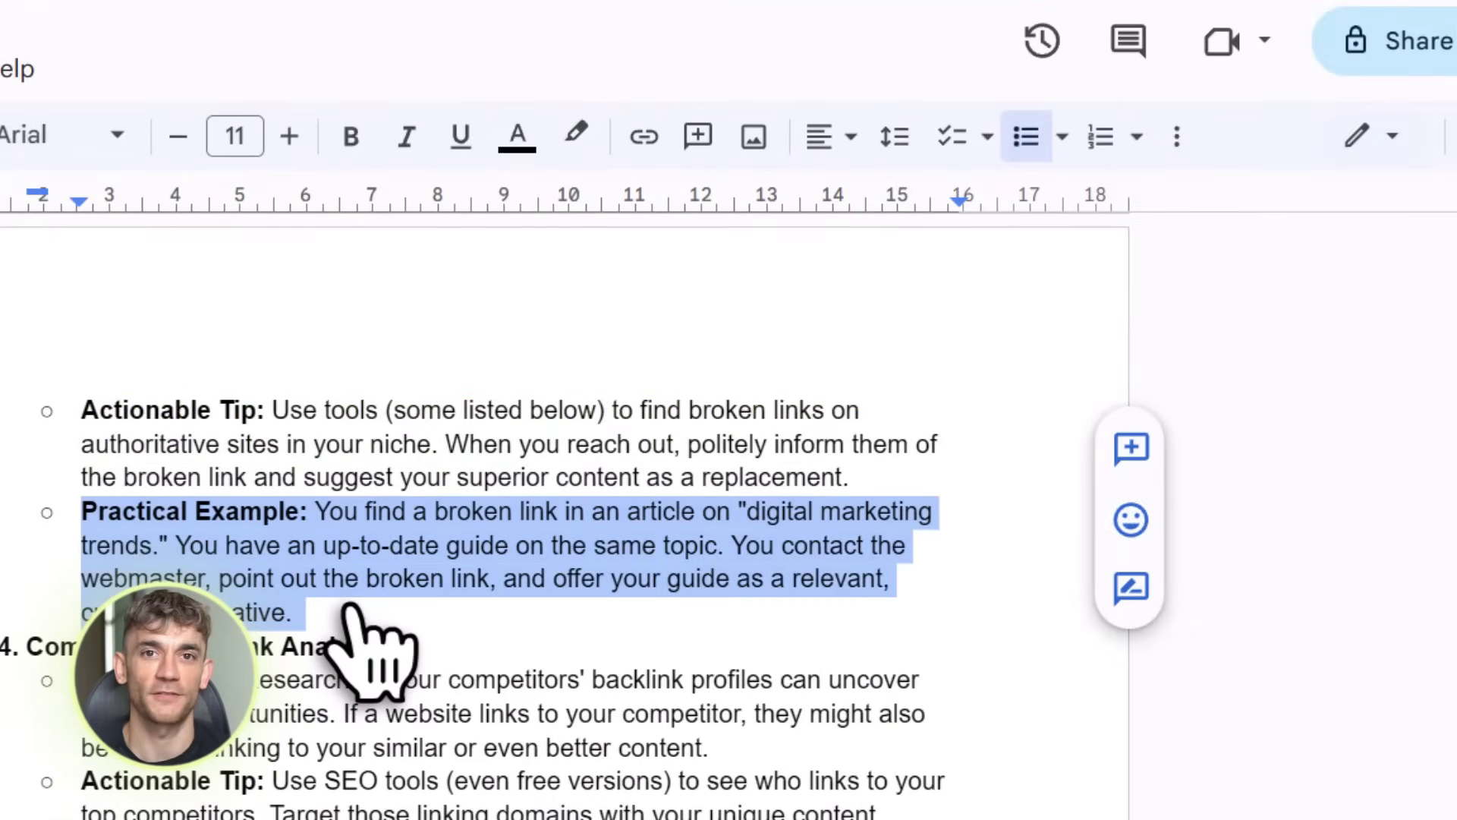
scroll(365, 748, down, 10)
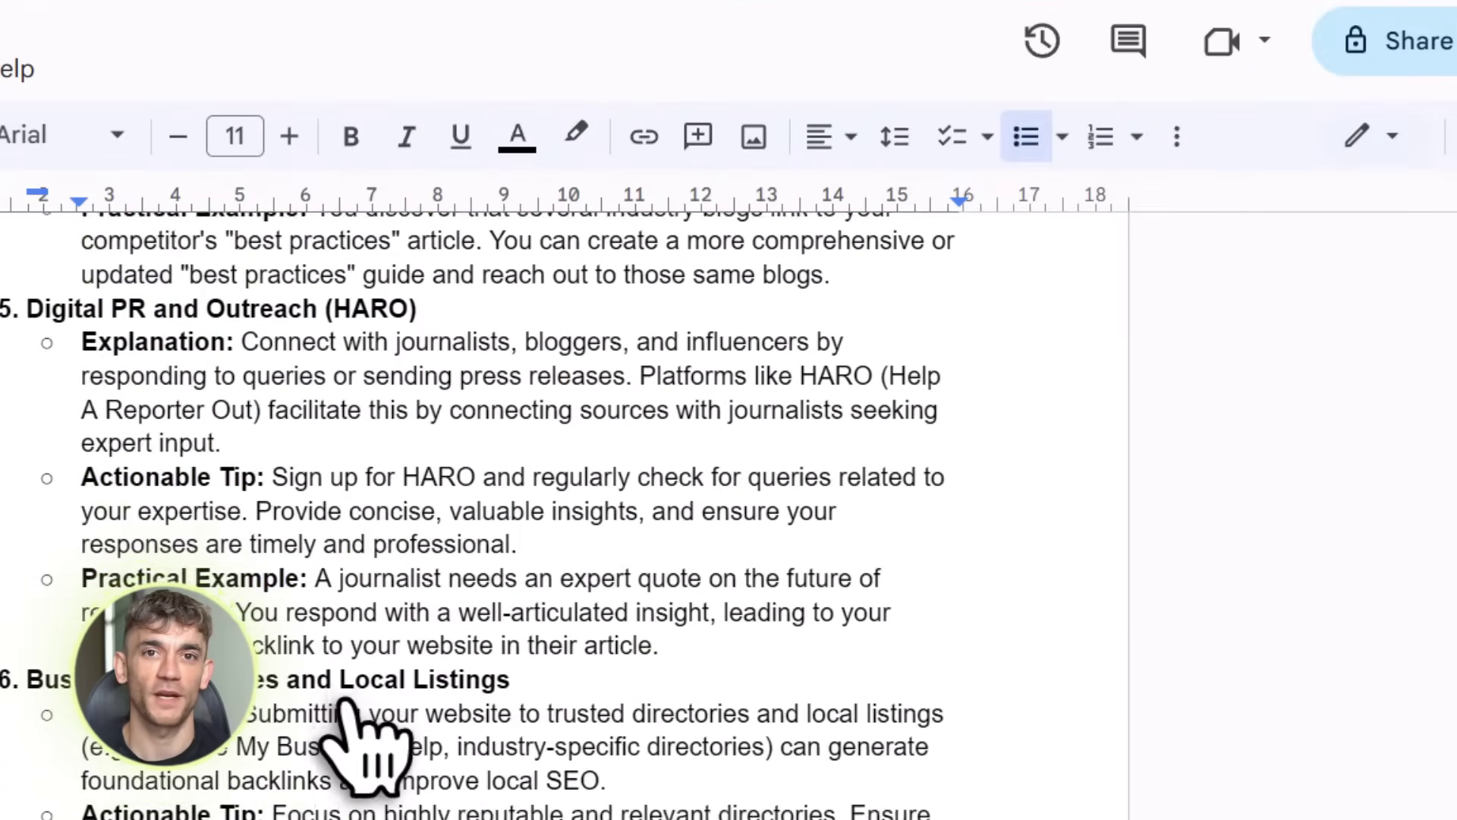
click(634, 653)
scroll(504, 780, down, 15)
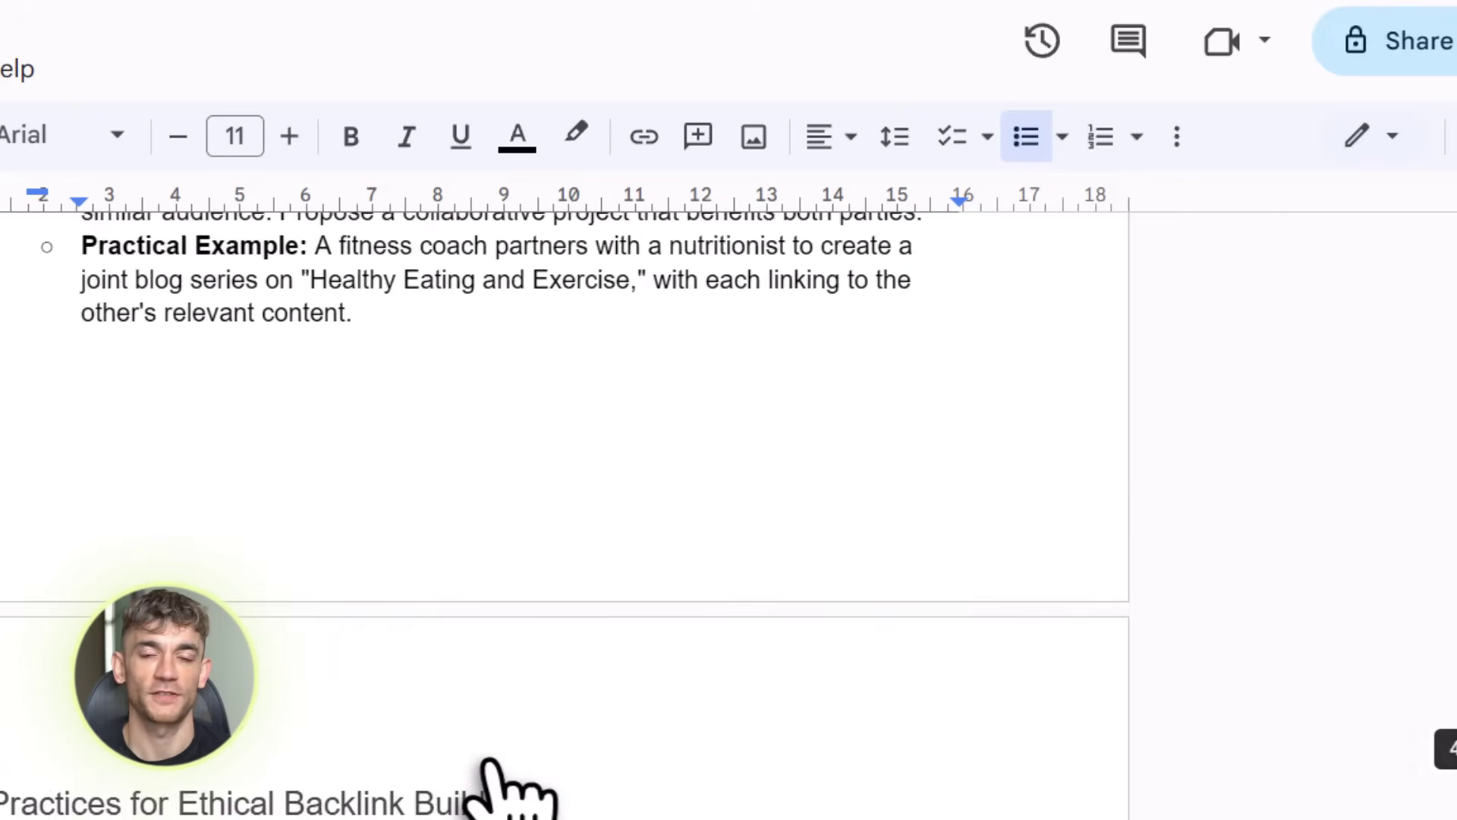
scroll(487, 760, down, 20)
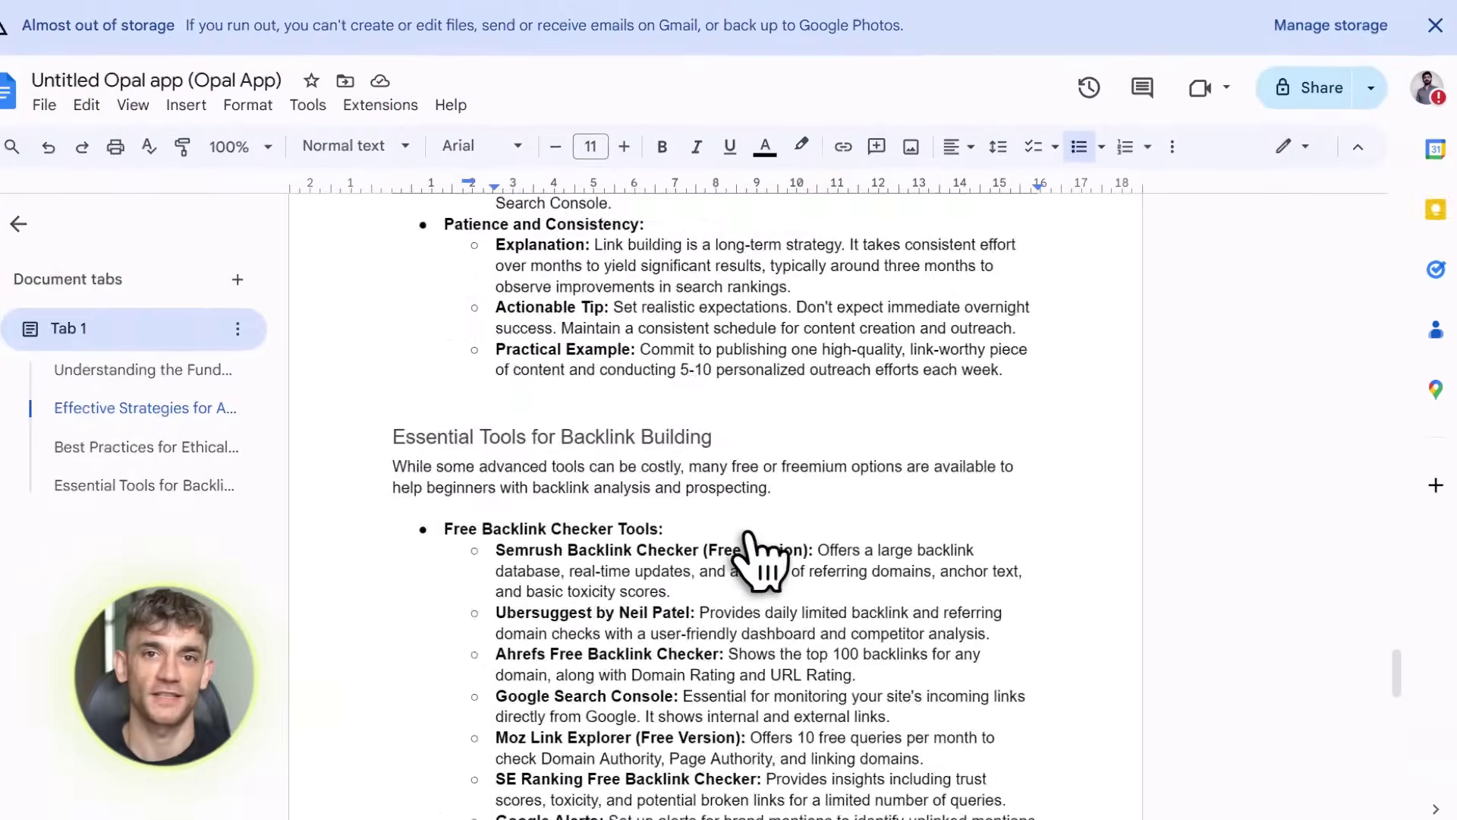
scroll(487, 761, up, 7)
scroll(761, 526, up, 20)
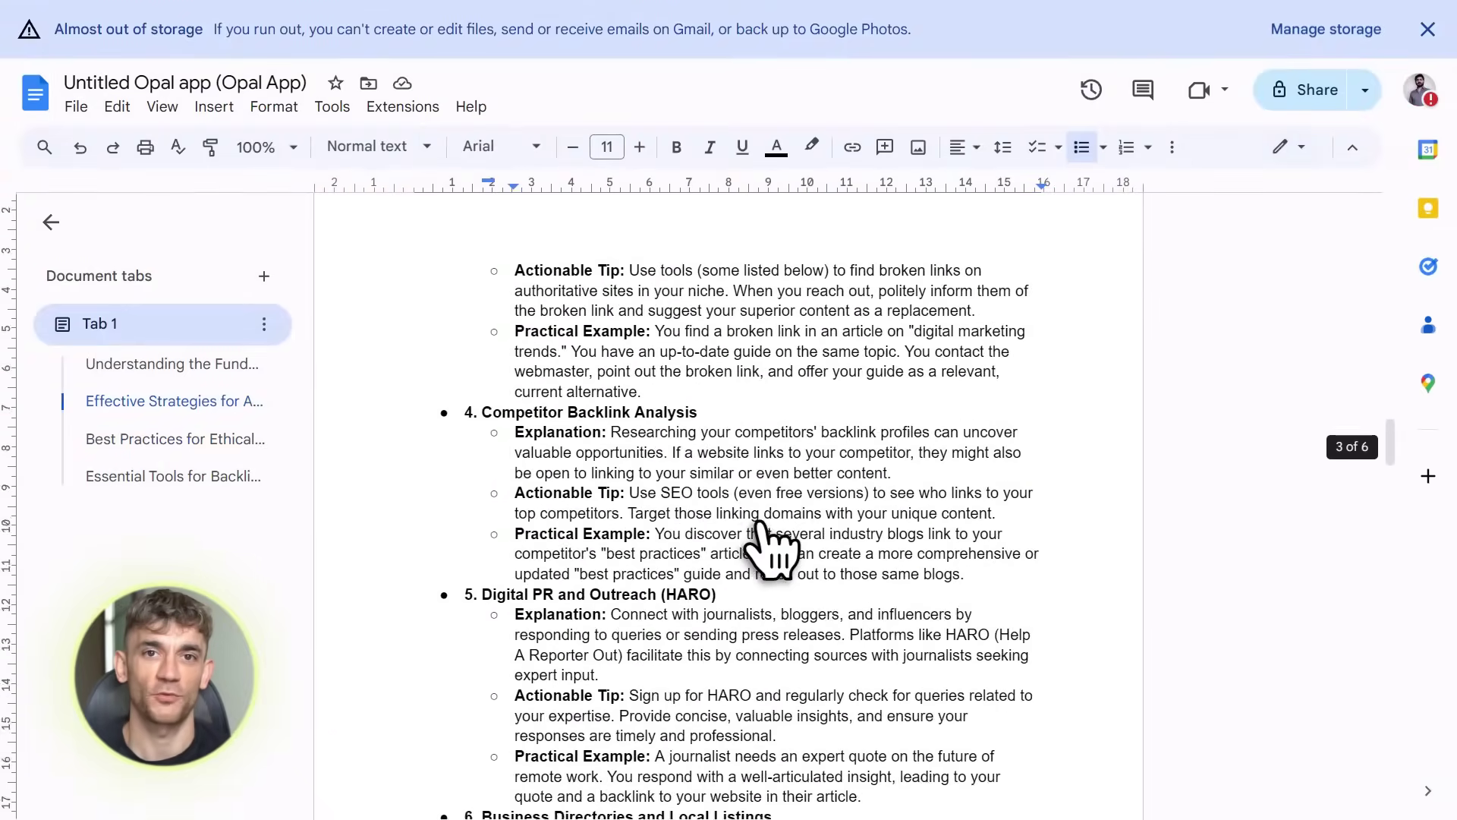
scroll(766, 539, down, 12)
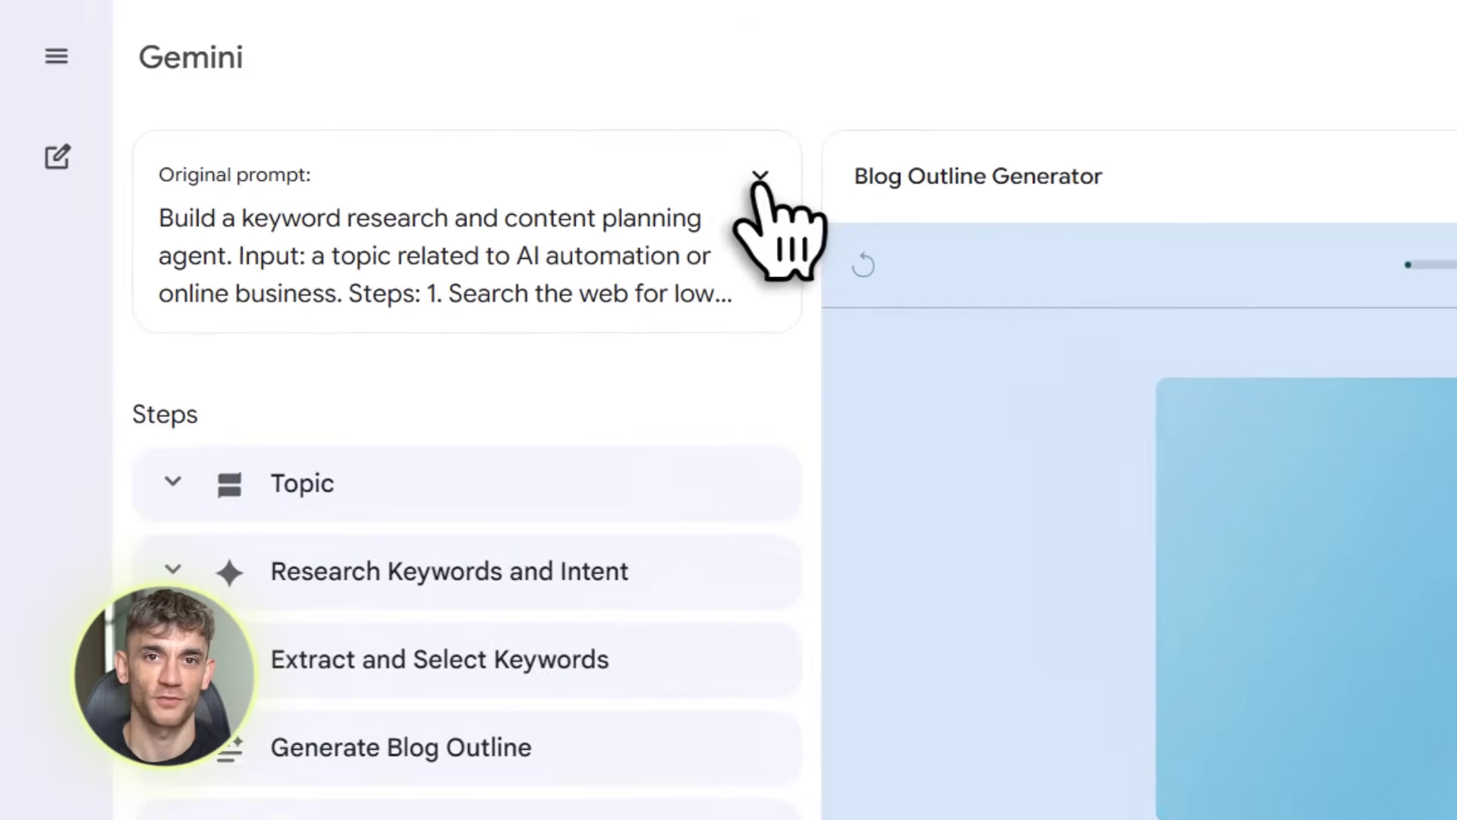
Step: Expand the original prompt and read its opening, topic input, keyword search and intent lines
click(759, 179)
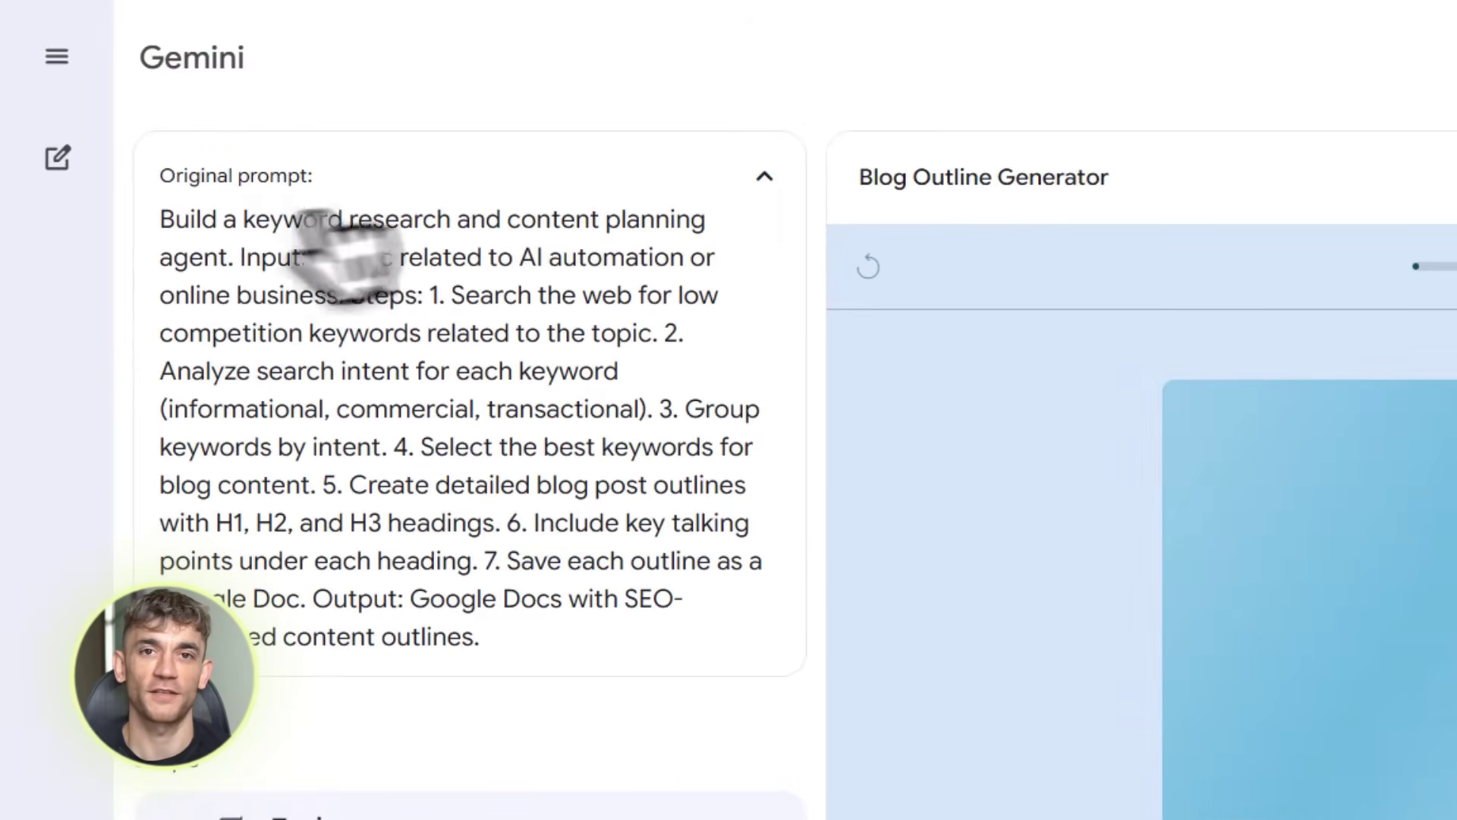
drag(161, 219, 707, 228)
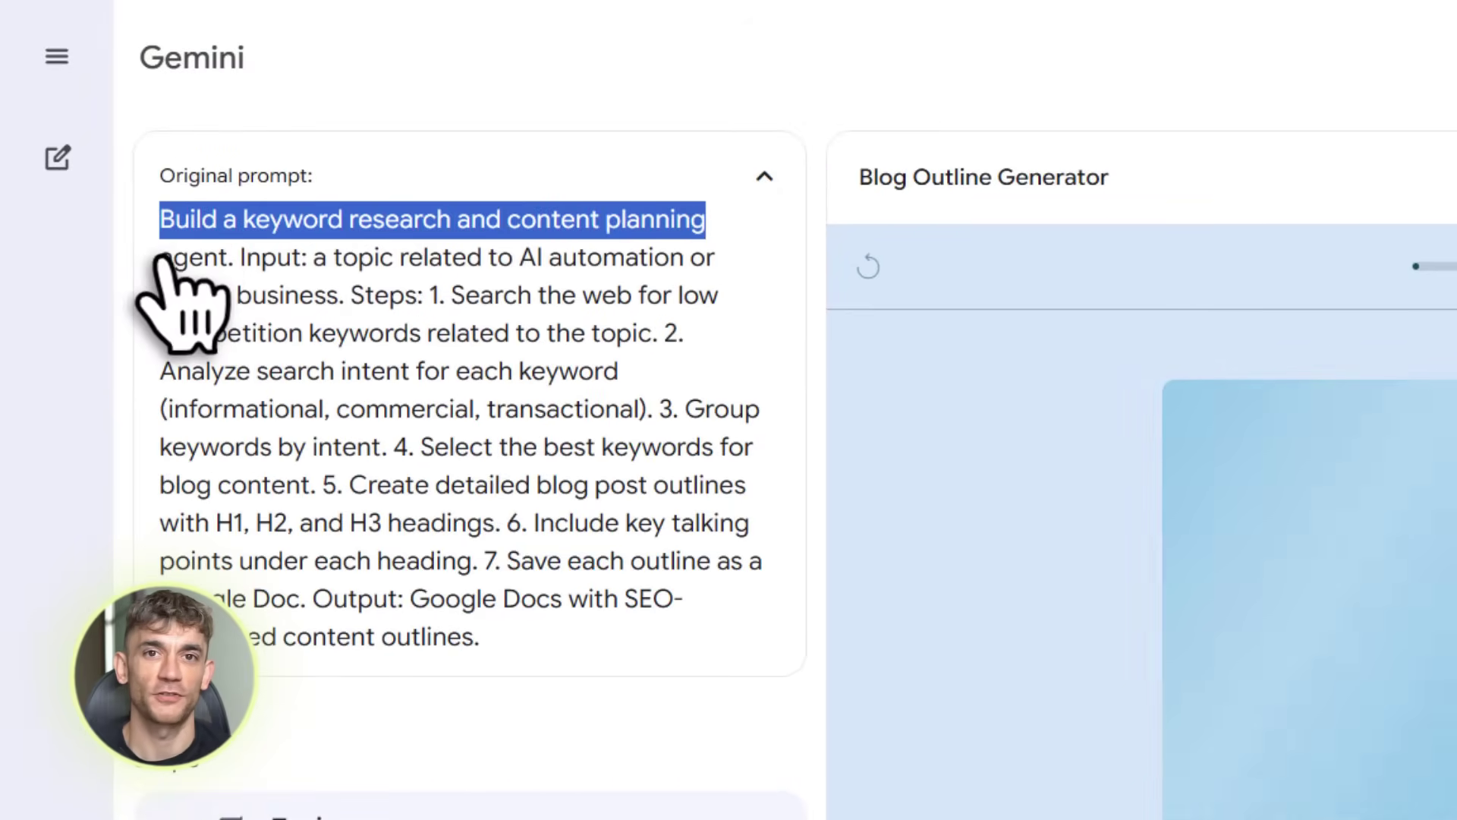
drag(161, 258, 733, 262)
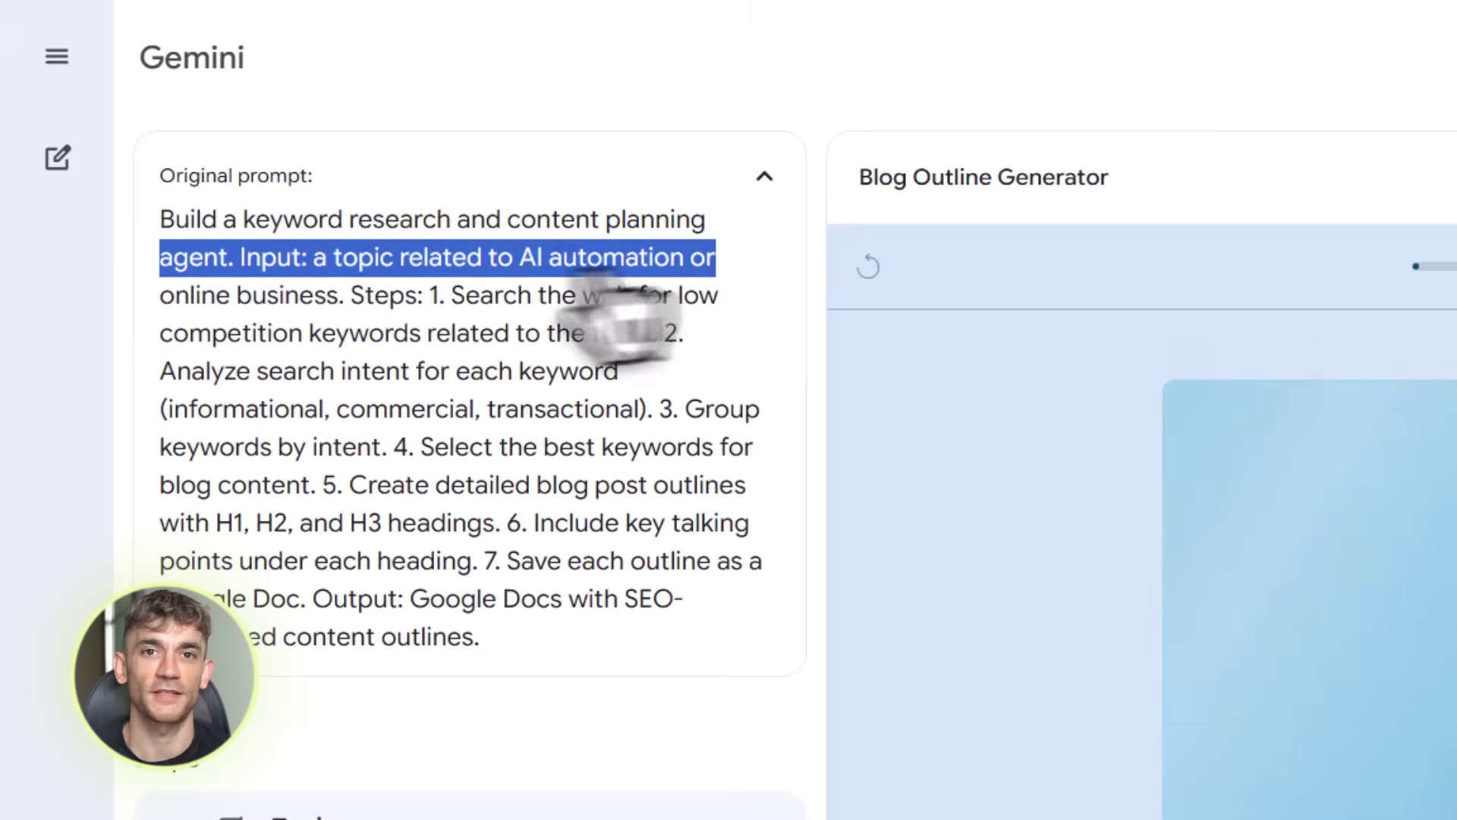
drag(161, 296, 717, 300)
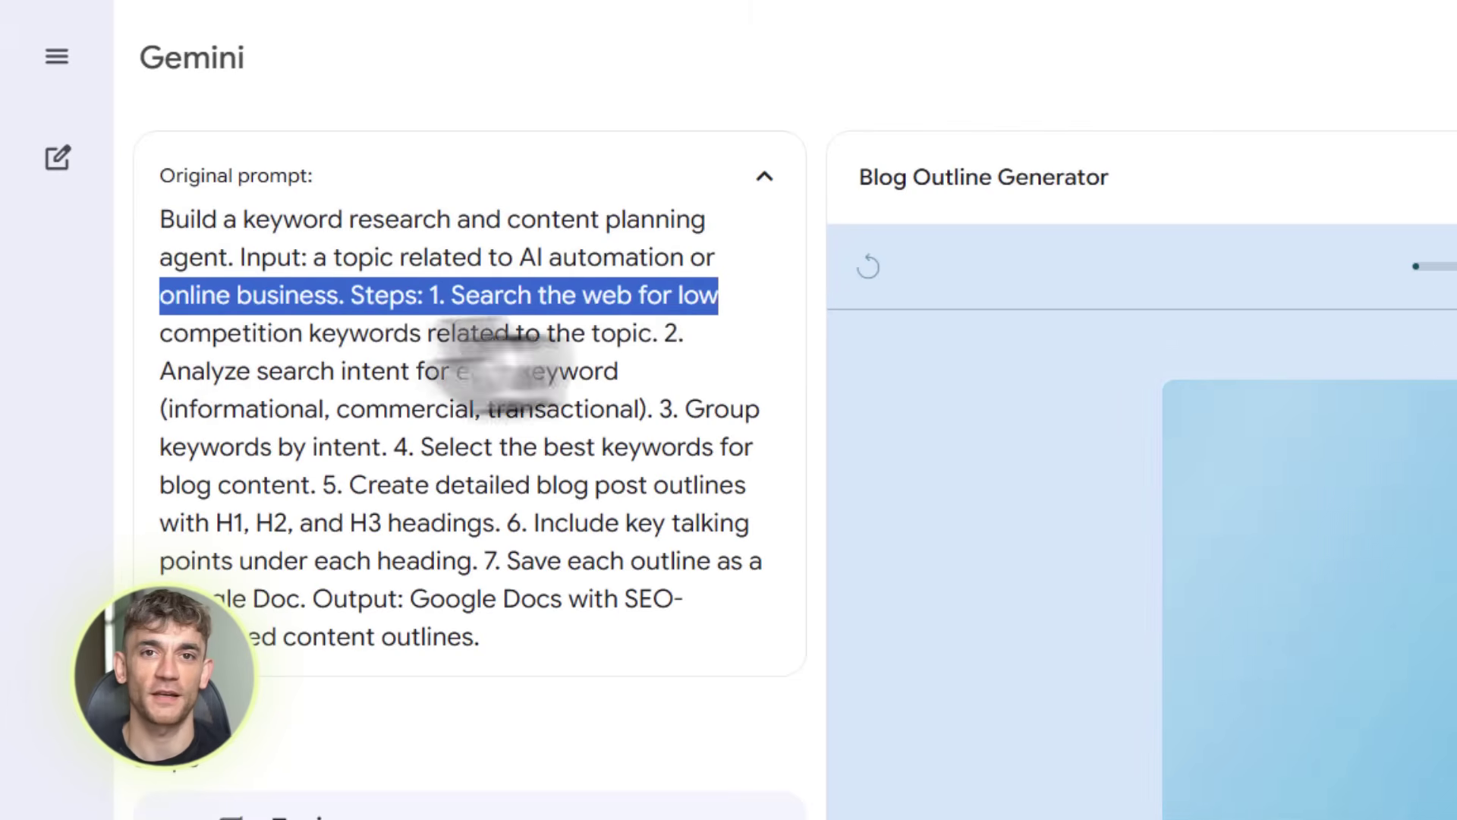
drag(161, 334, 687, 337)
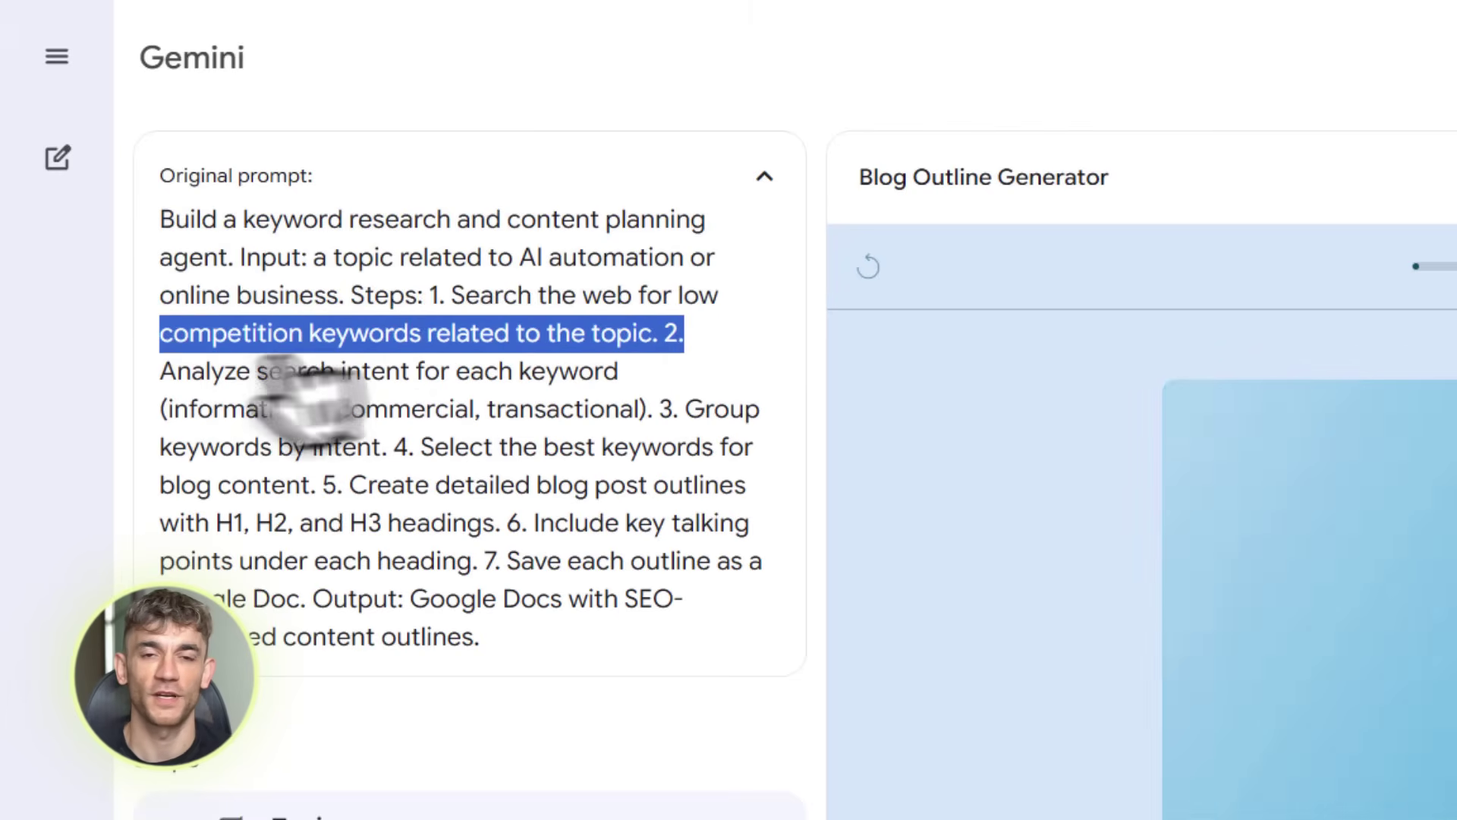
drag(161, 371, 618, 374)
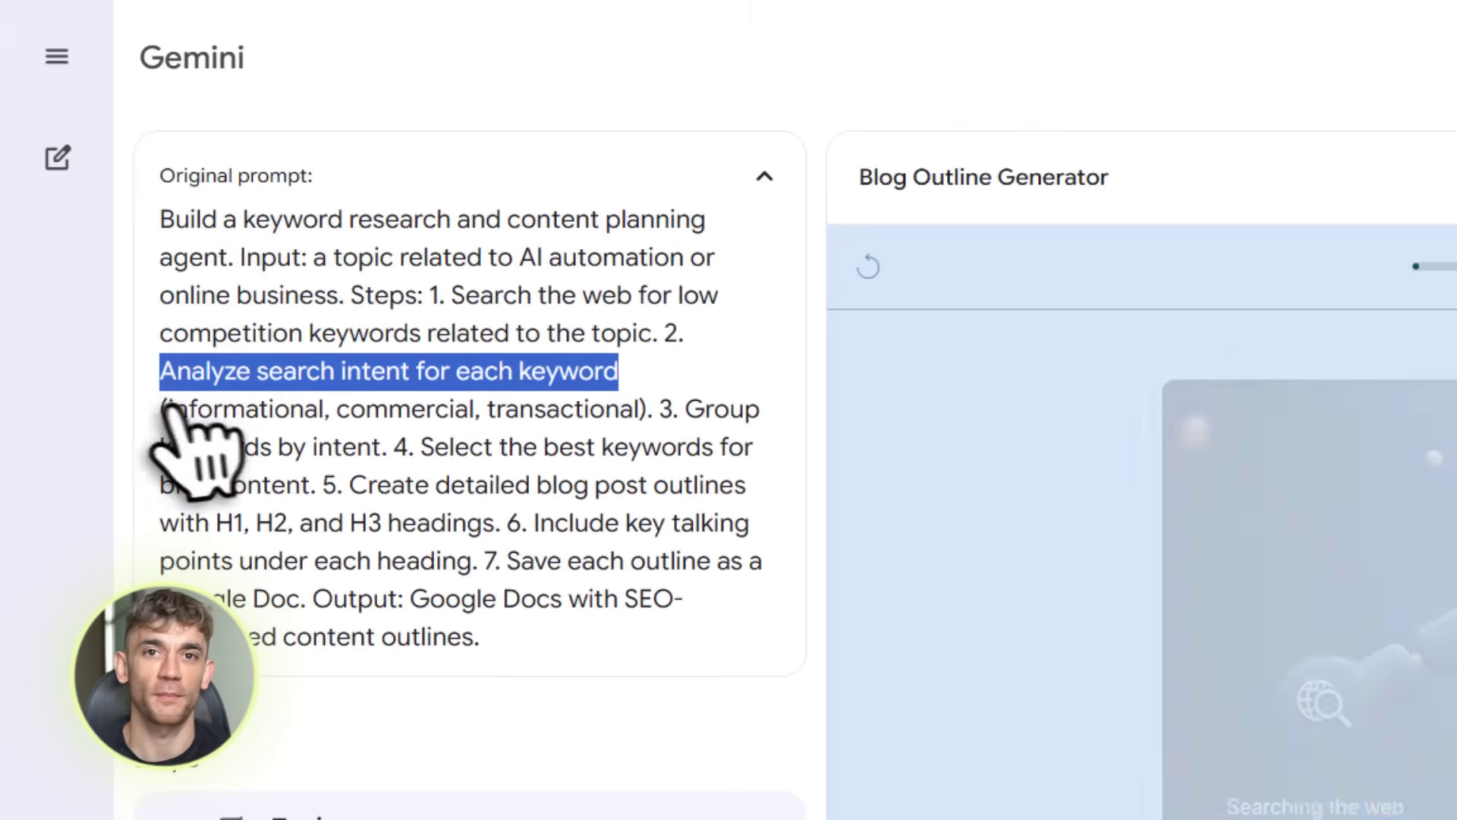
drag(168, 409, 740, 413)
Step: Read the prompt's grouping, keyword selection, talking points and Google Doc save steps
drag(162, 448, 709, 454)
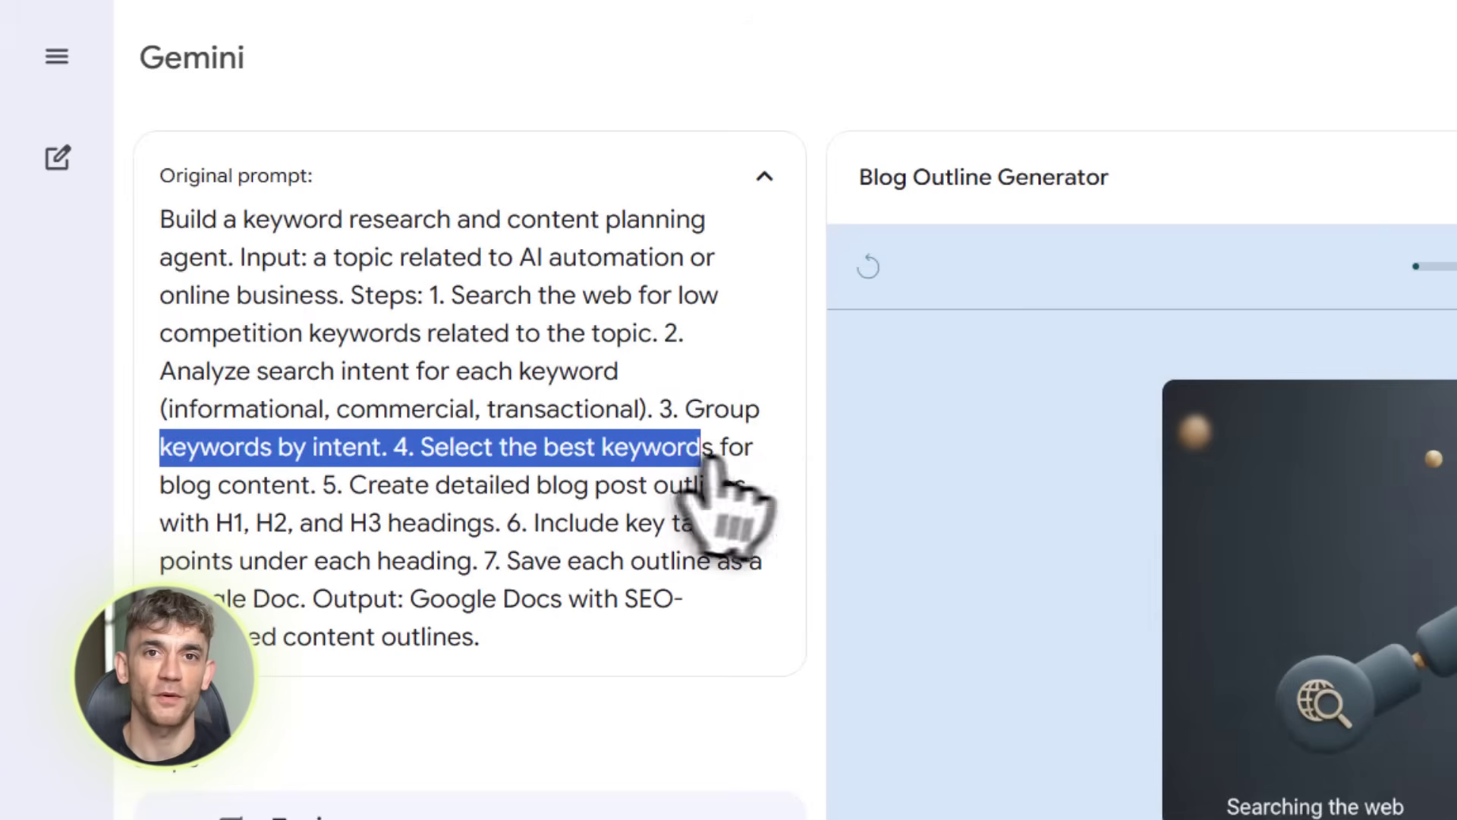
click(776, 474)
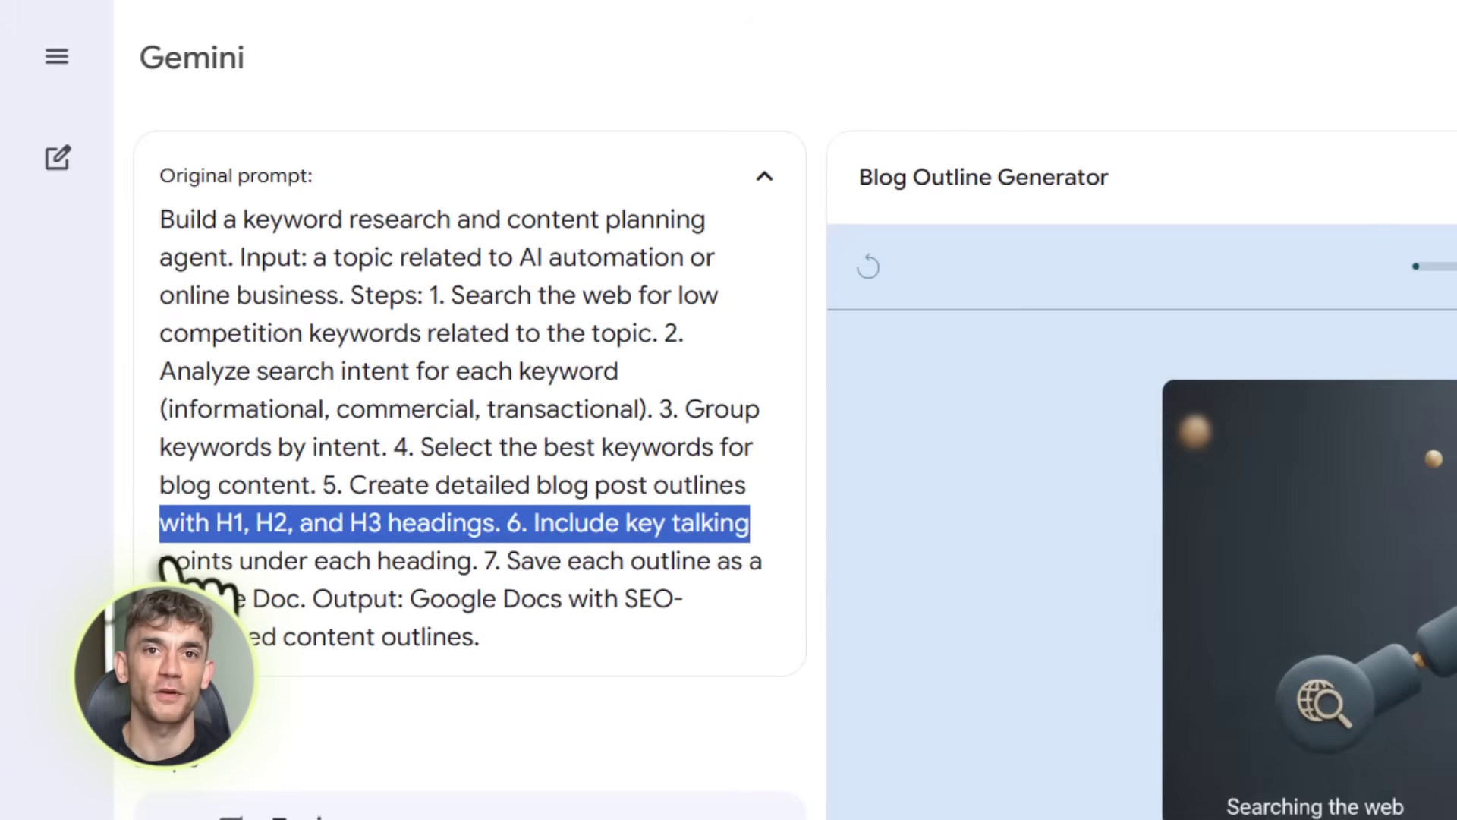
drag(242, 586, 767, 608)
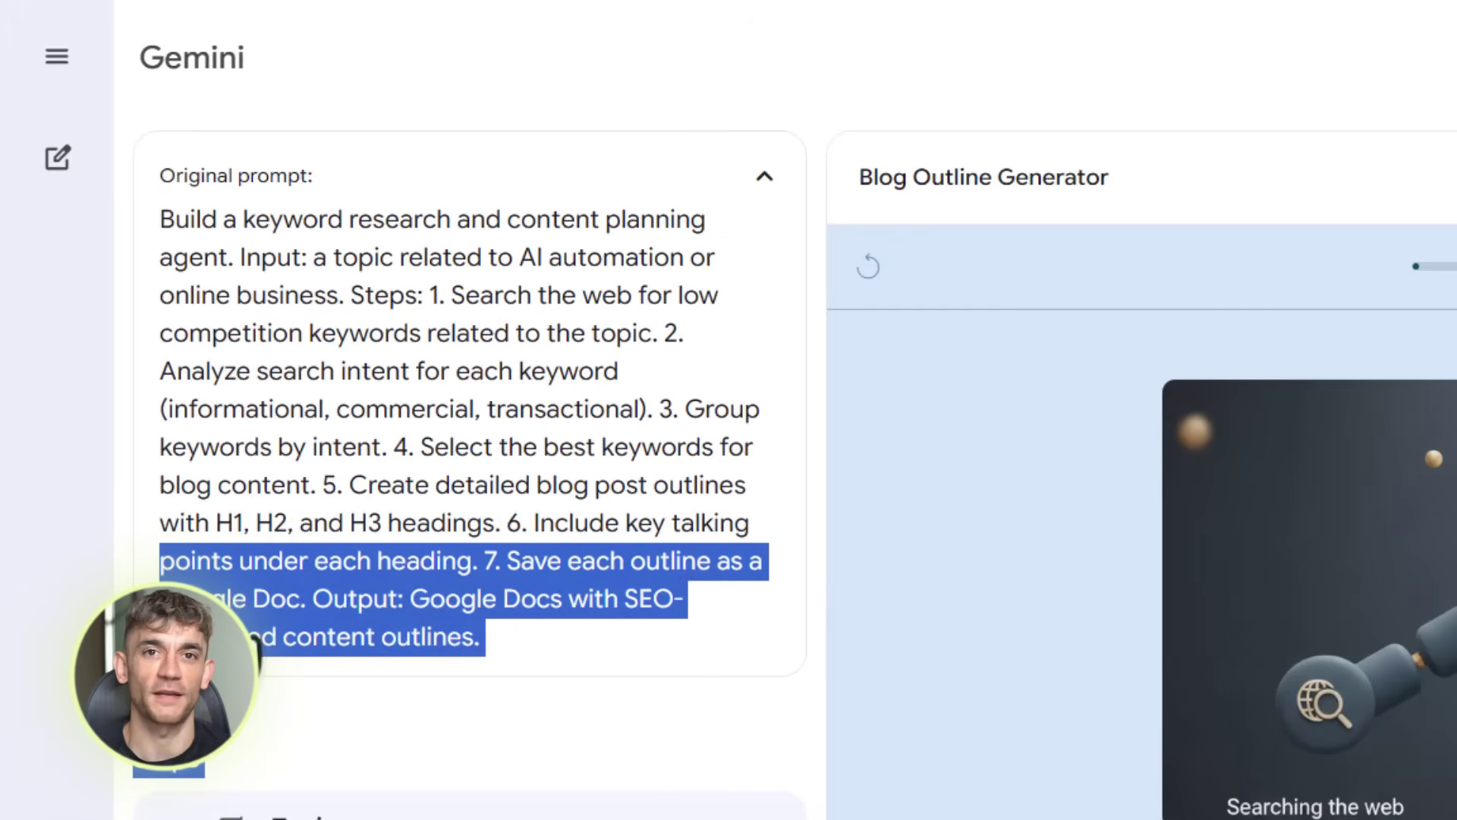
drag(161, 600, 521, 696)
click(521, 696)
scroll(536, 602, down, 7)
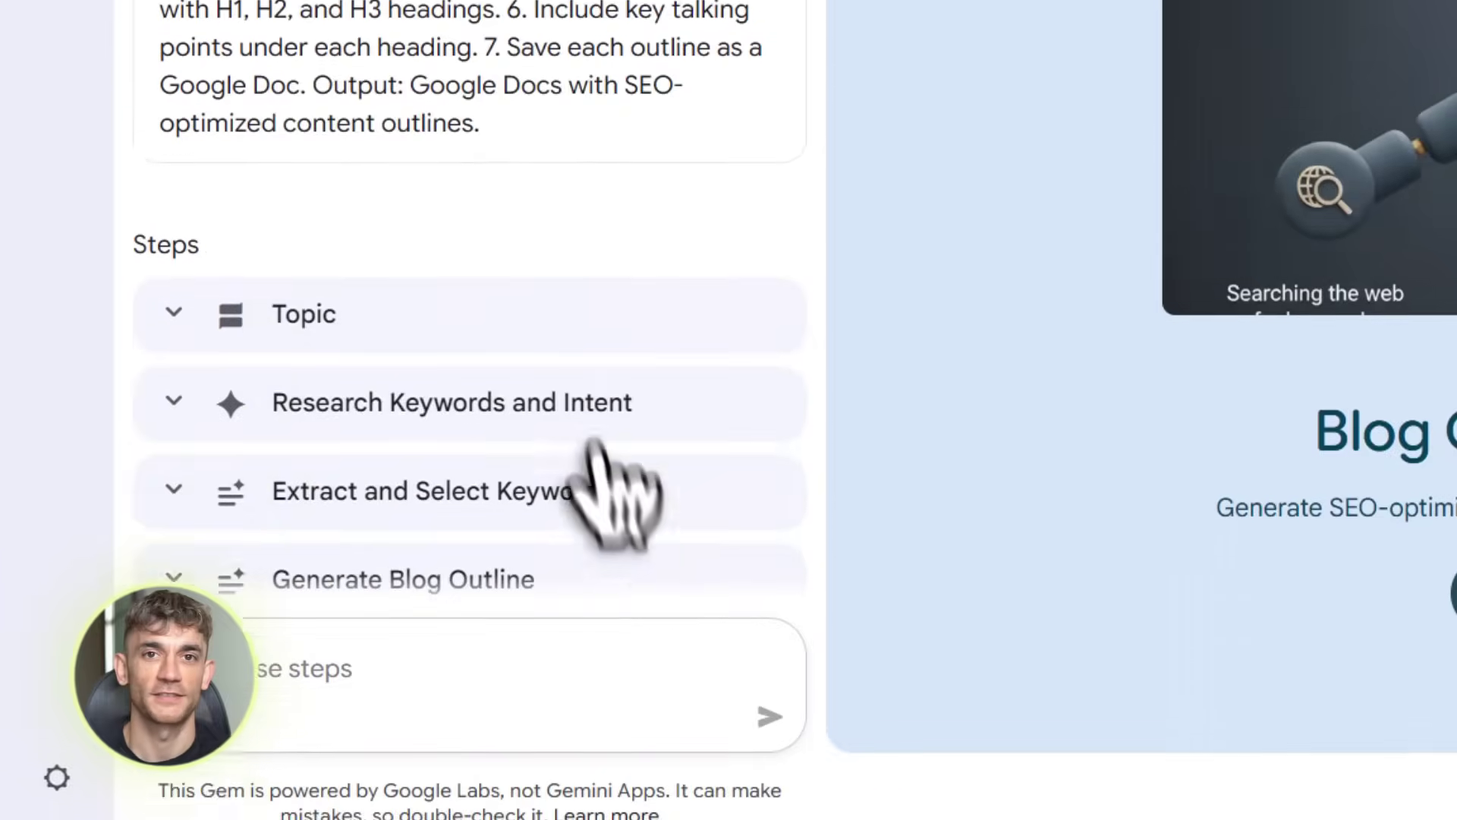
Step: Collapse the original prompt and launch the Blog Outline Generator app
scroll(617, 499, up, 7)
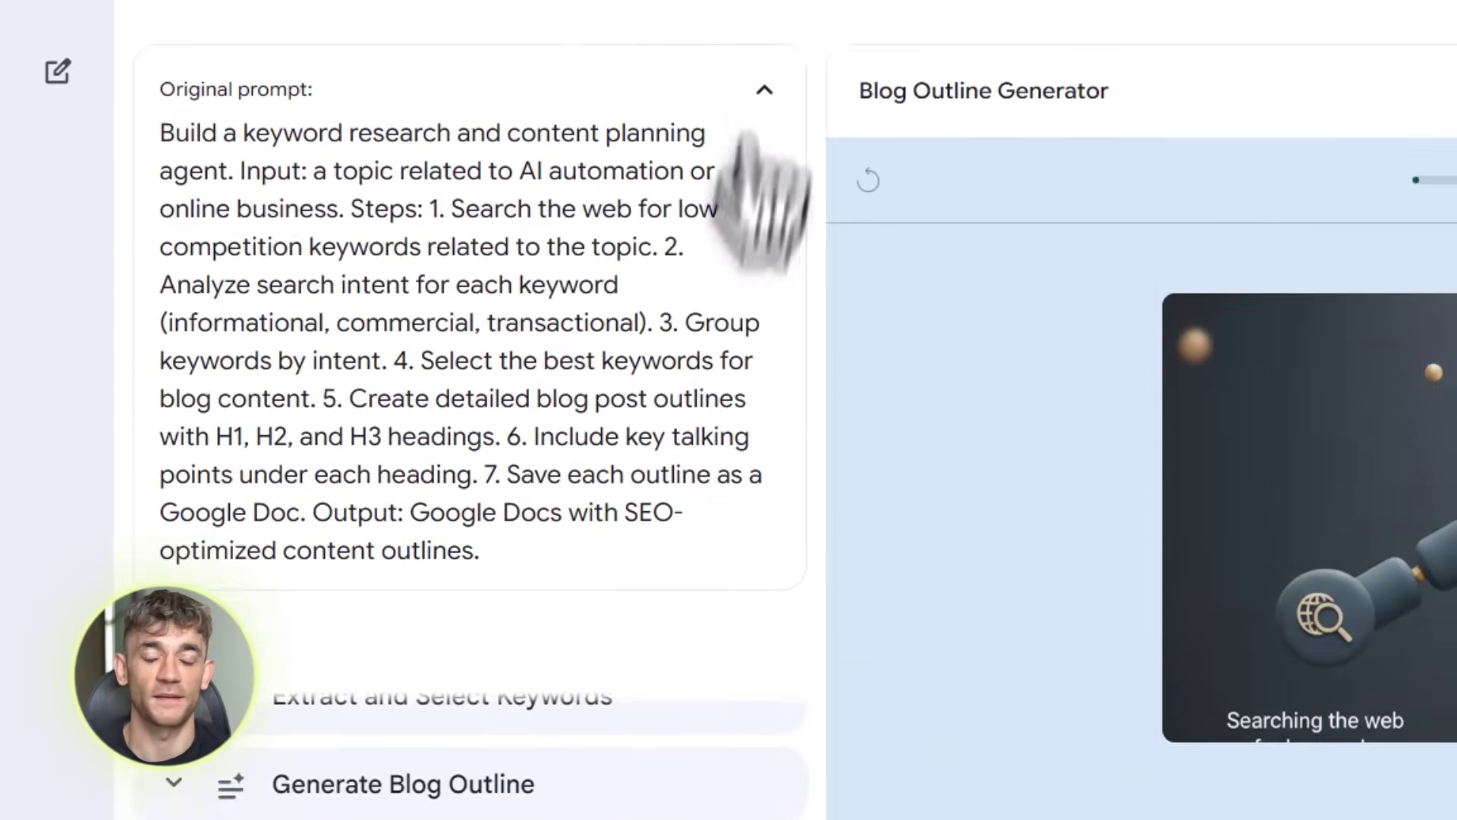
click(757, 161)
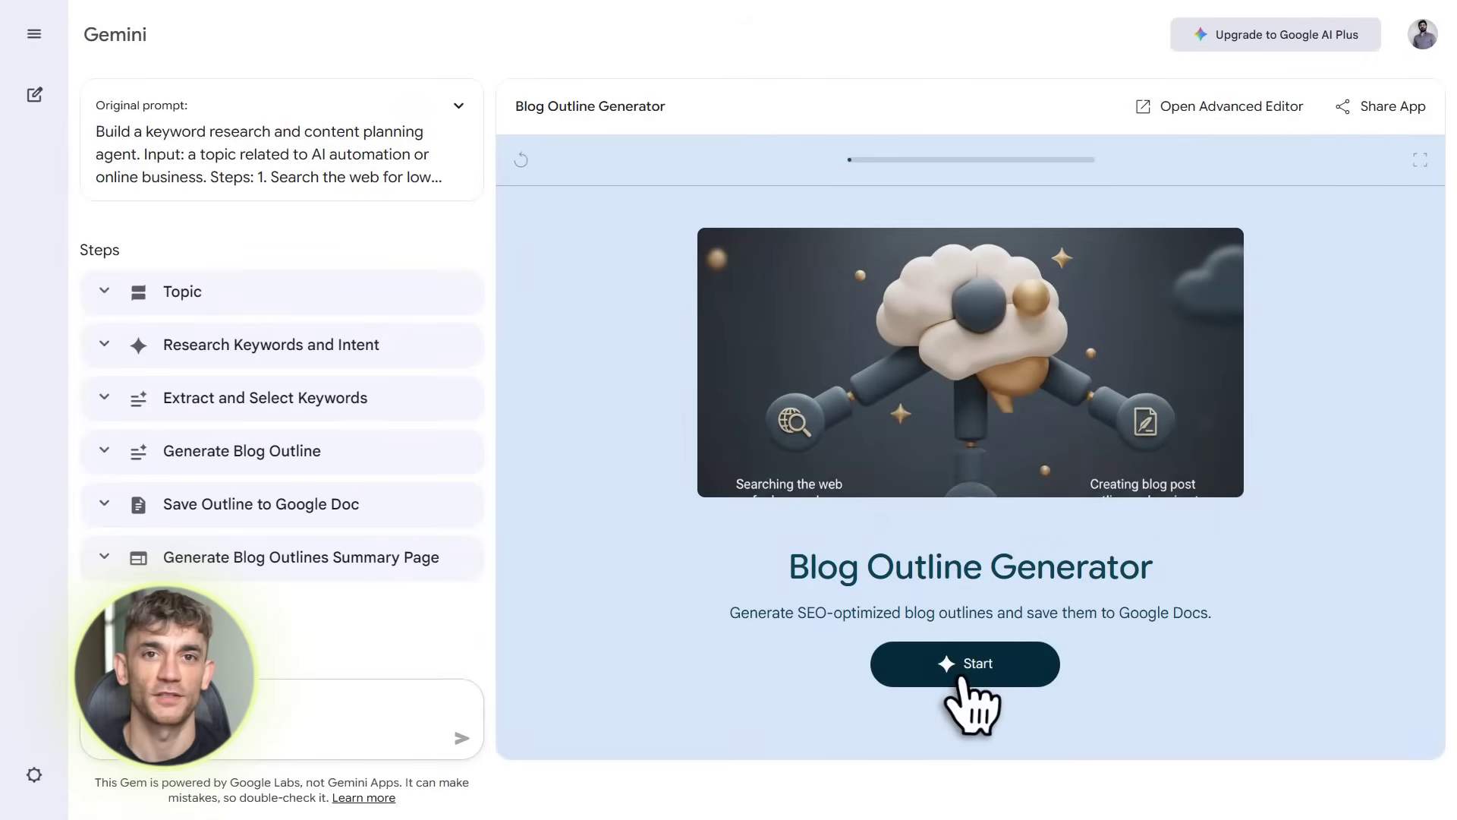
click(964, 668)
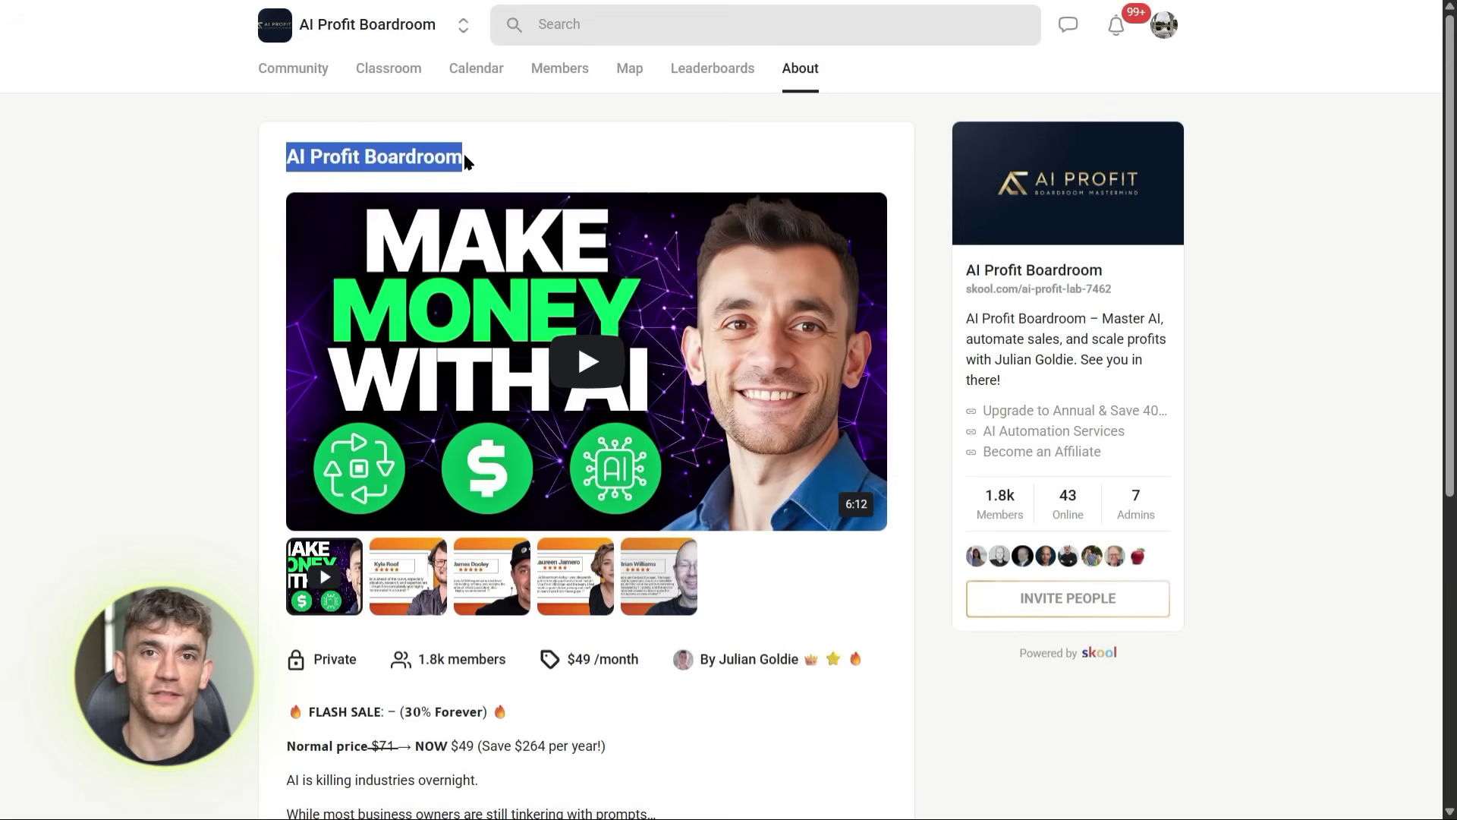
click(465, 157)
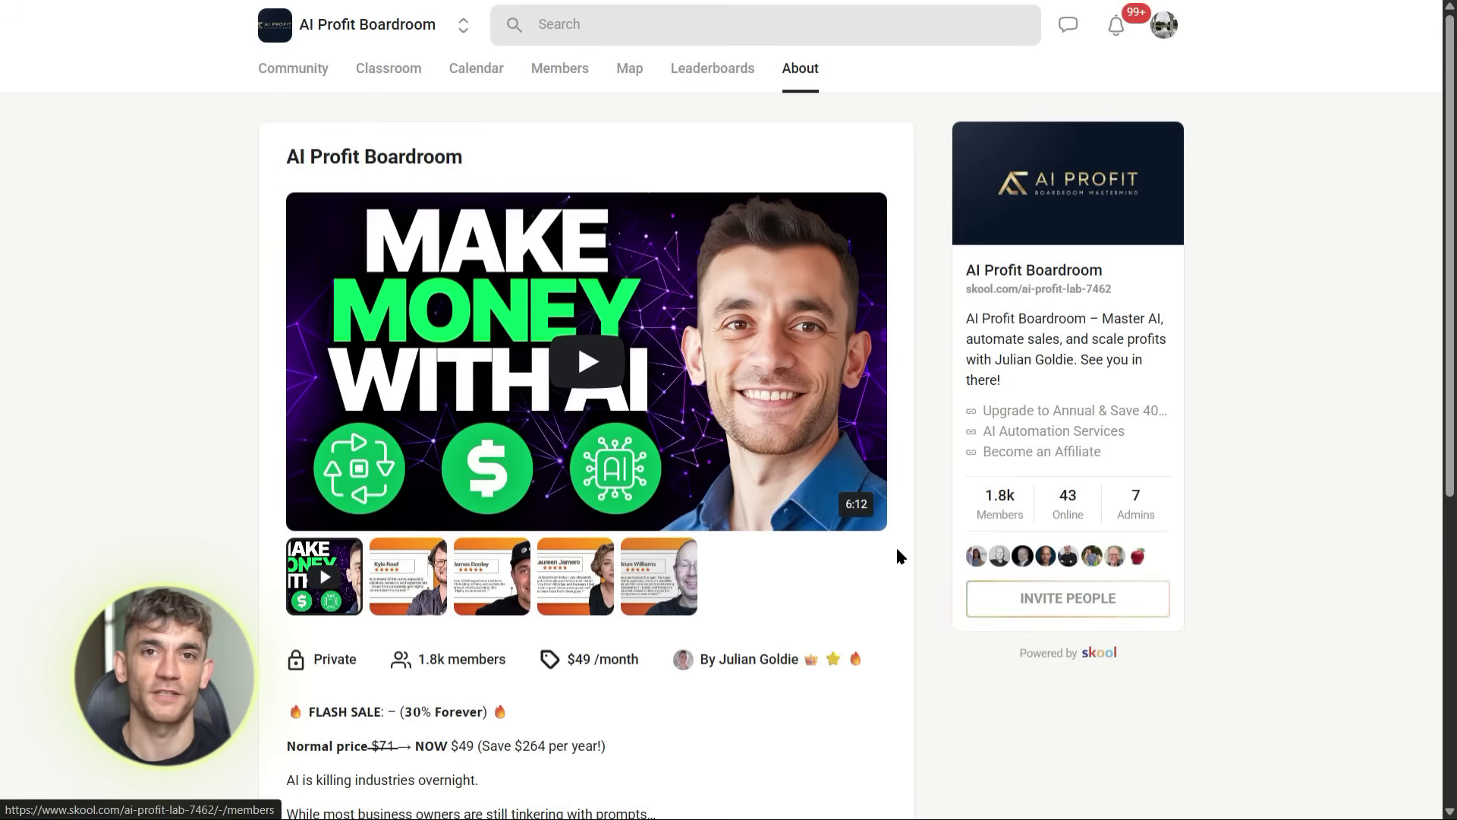
Step: Browse the AI Profit Boardroom feed and Classroom, then open the AI Agents & Workflows course
scroll(897, 550, down, 6)
scroll(897, 550, up, 7)
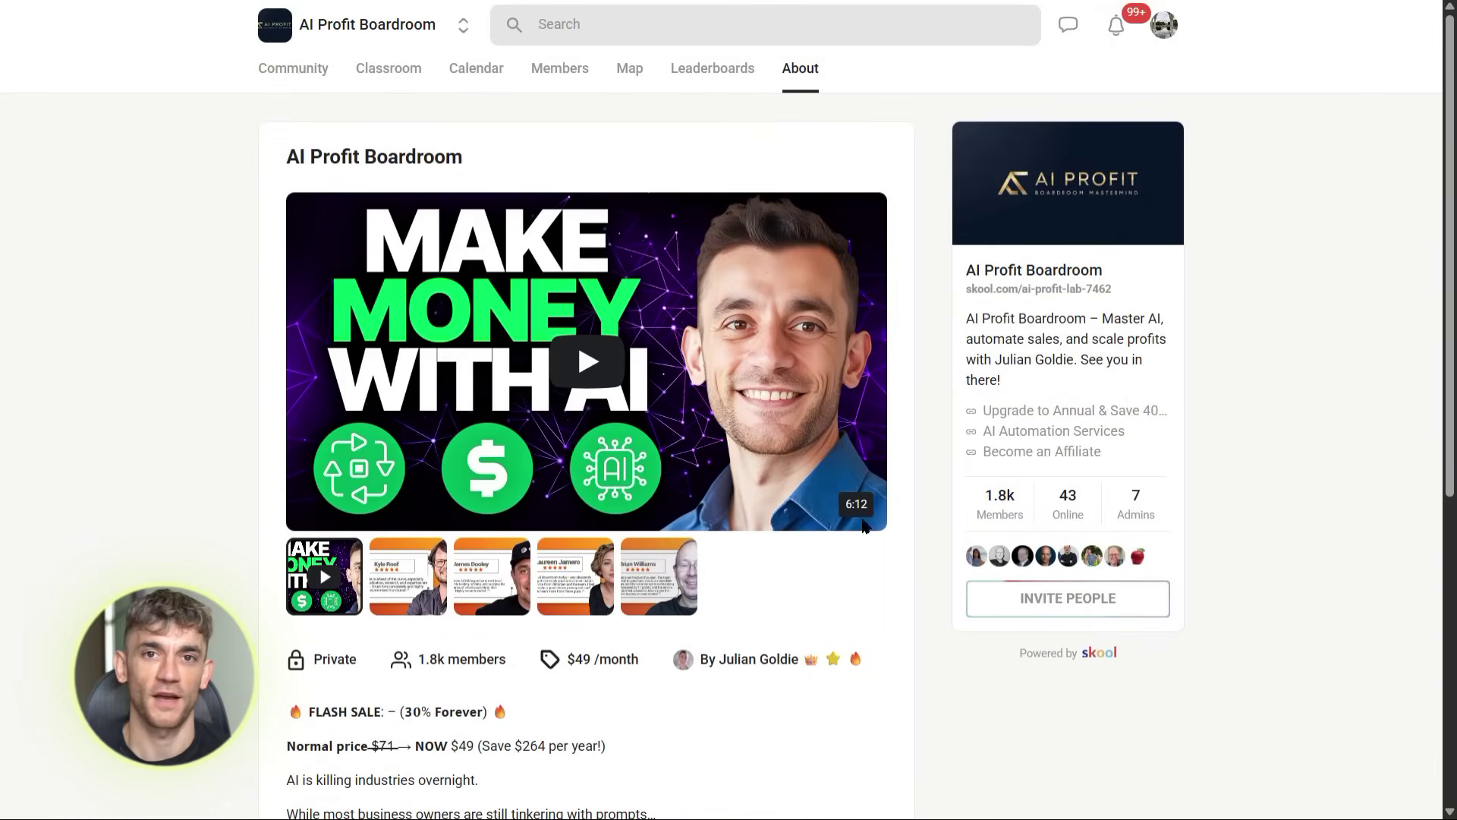
click(317, 85)
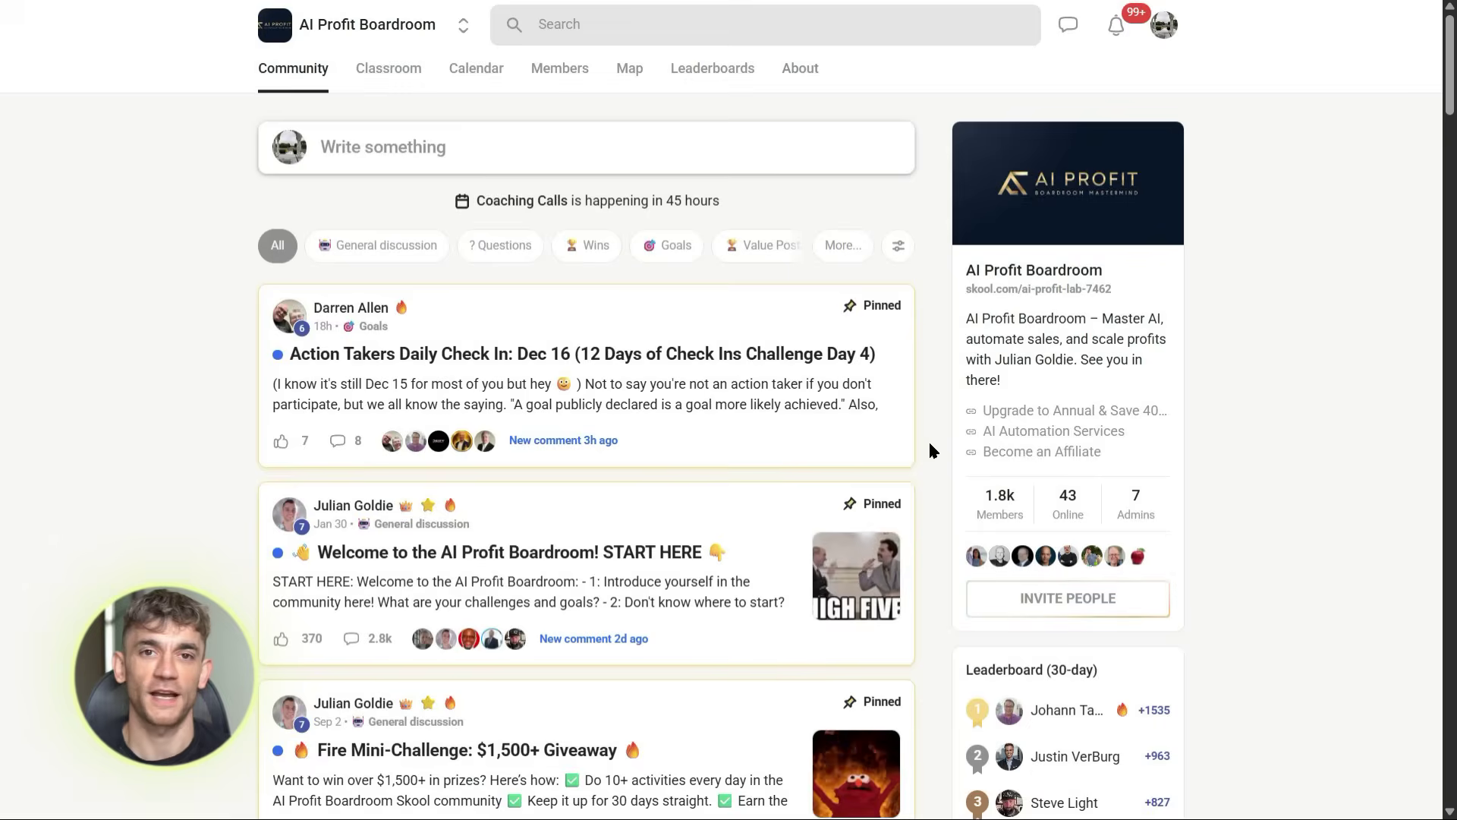
scroll(927, 439, down, 6)
scroll(930, 445, up, 7)
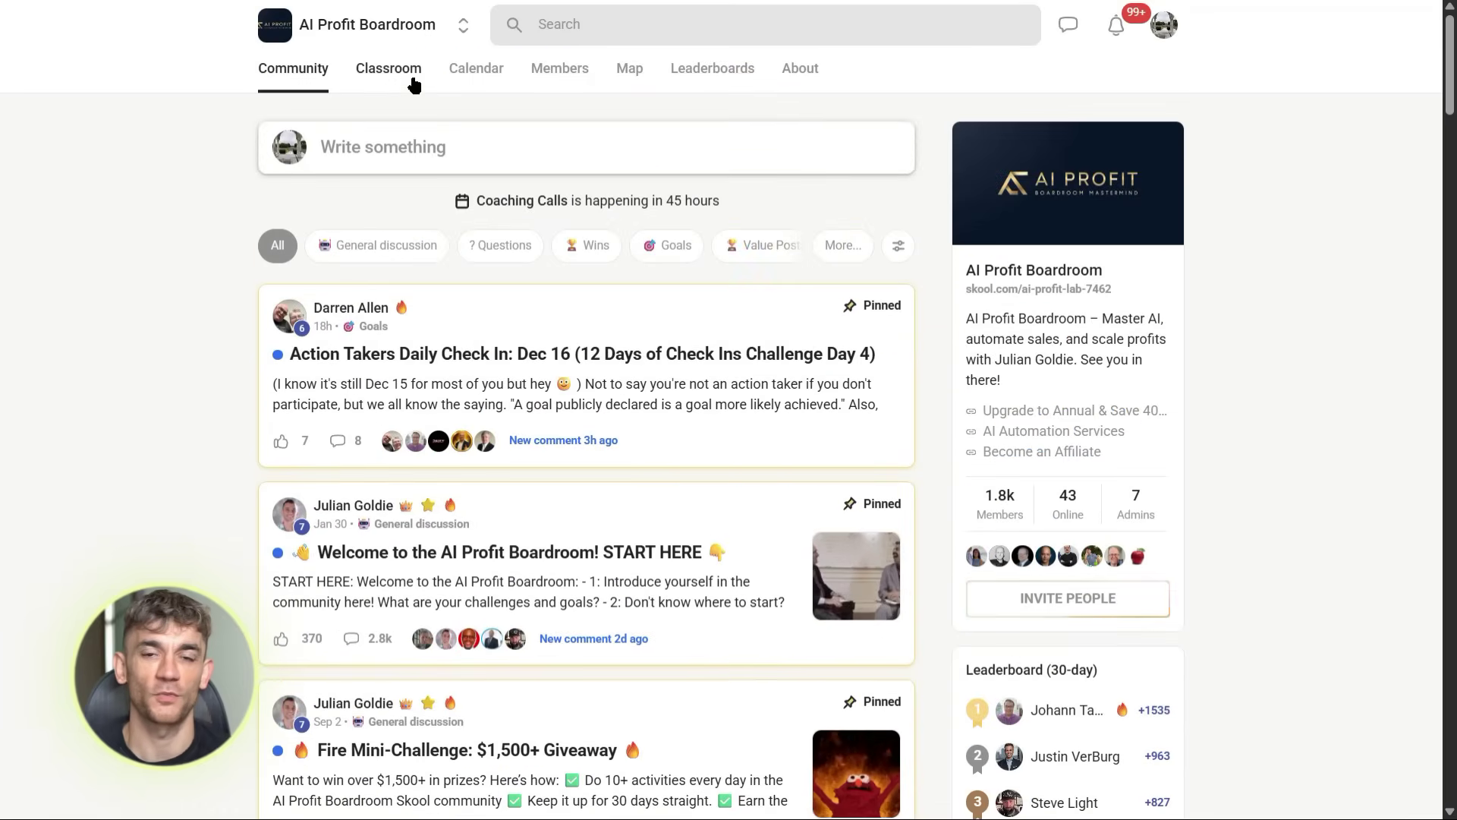
click(414, 85)
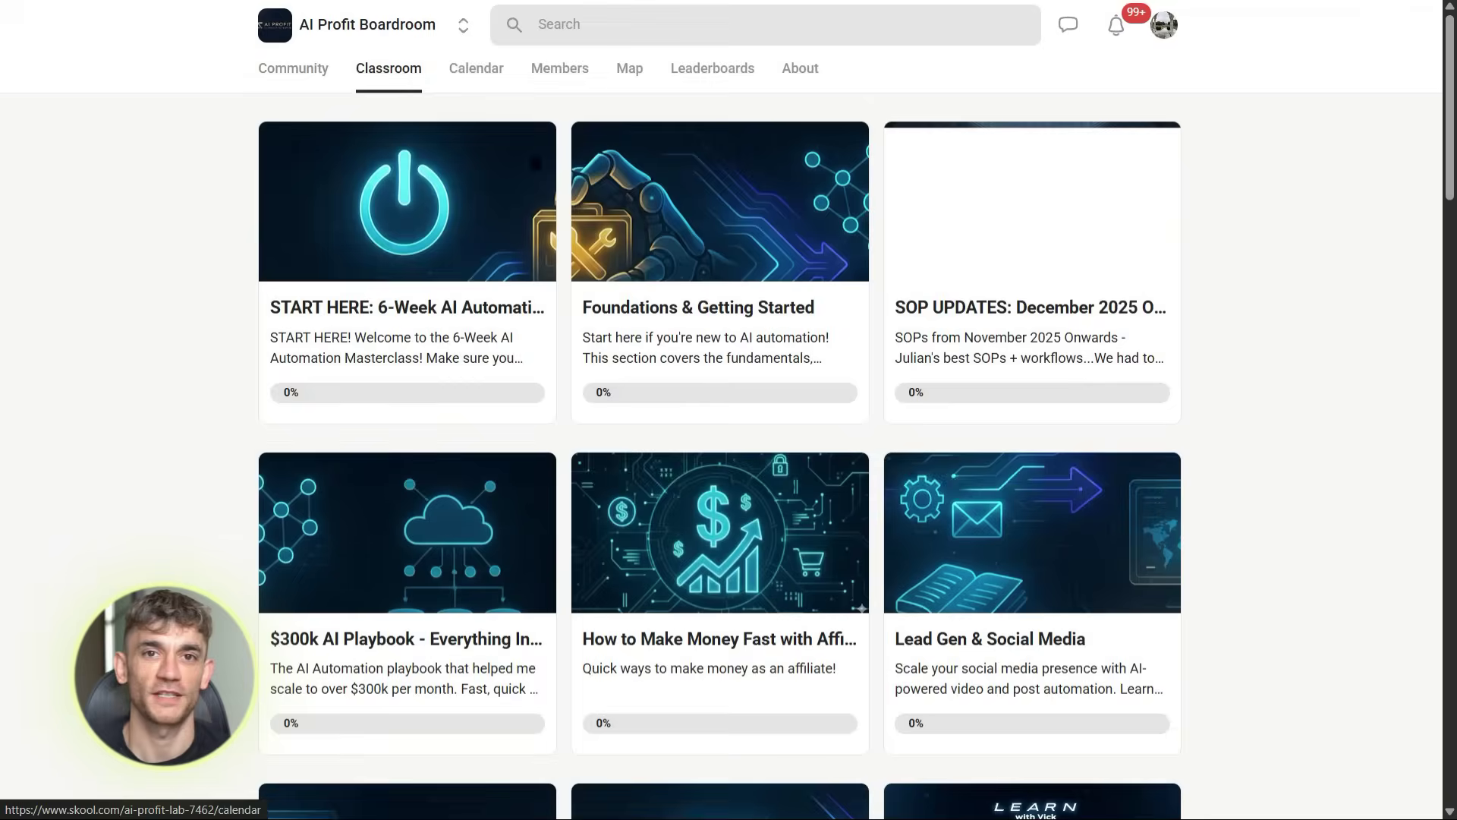
scroll(866, 422, down, 10)
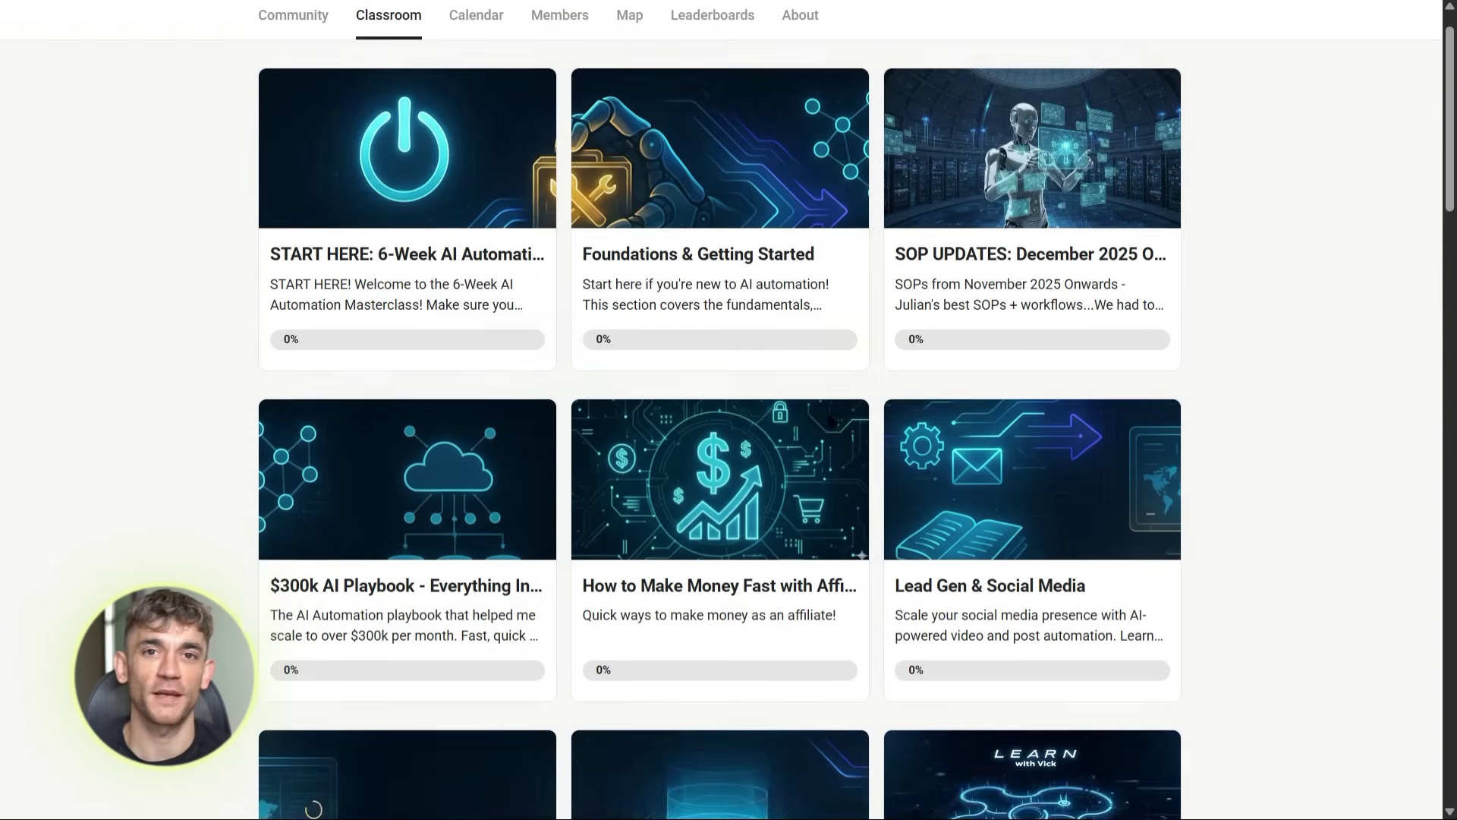
scroll(829, 422, down, 1)
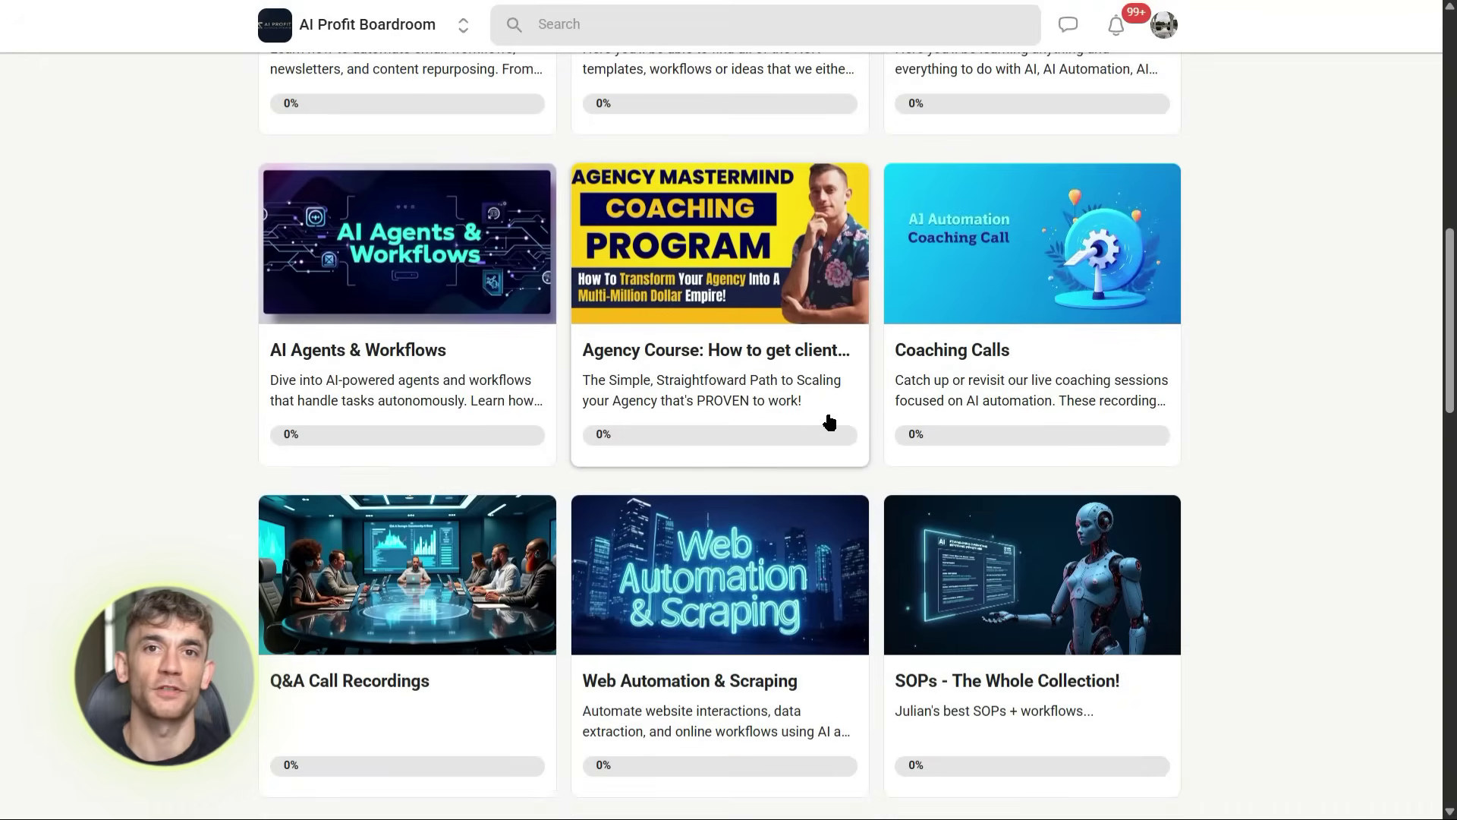
scroll(674, 439, up, 1)
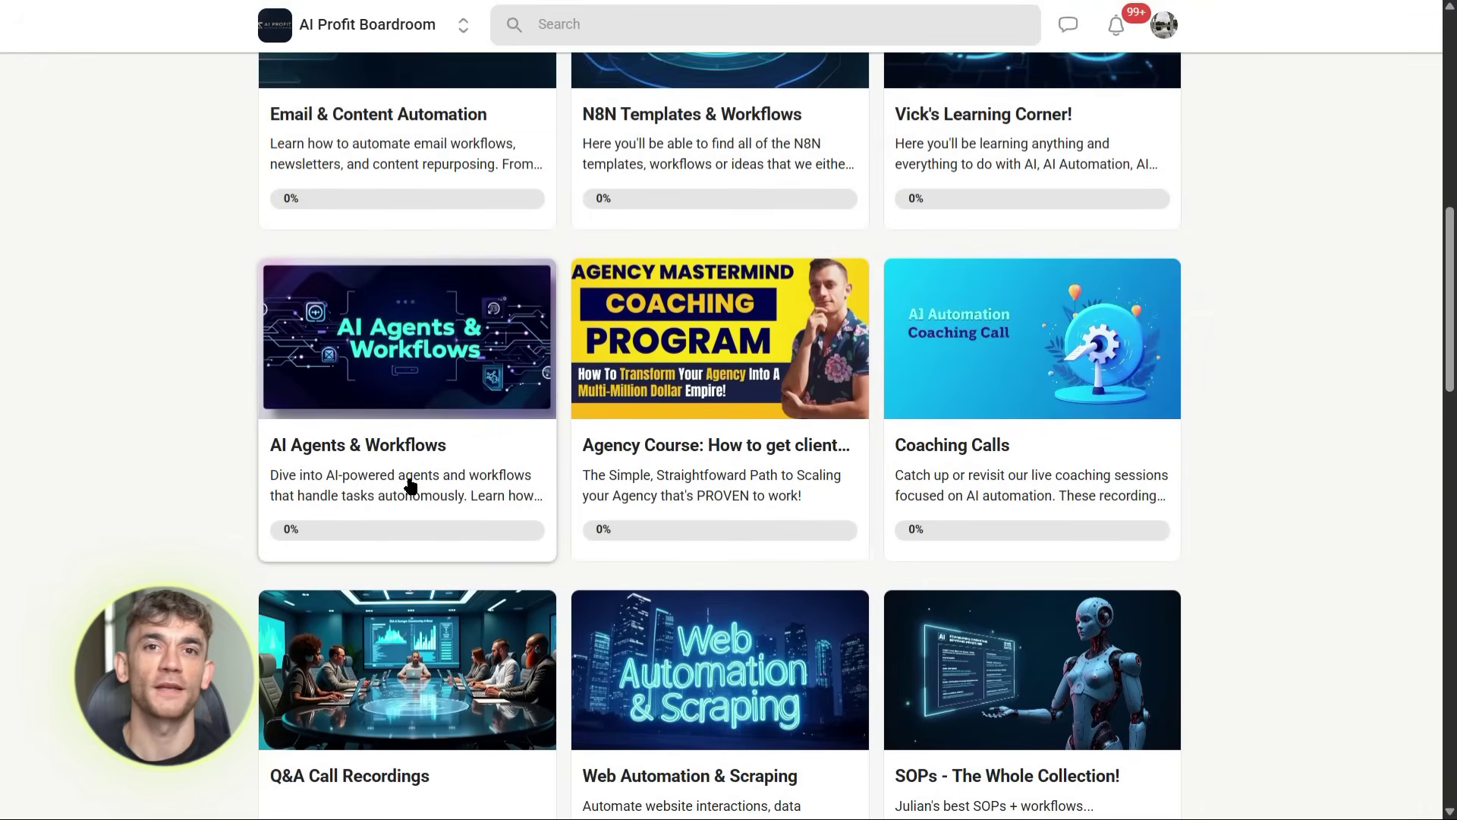
click(490, 484)
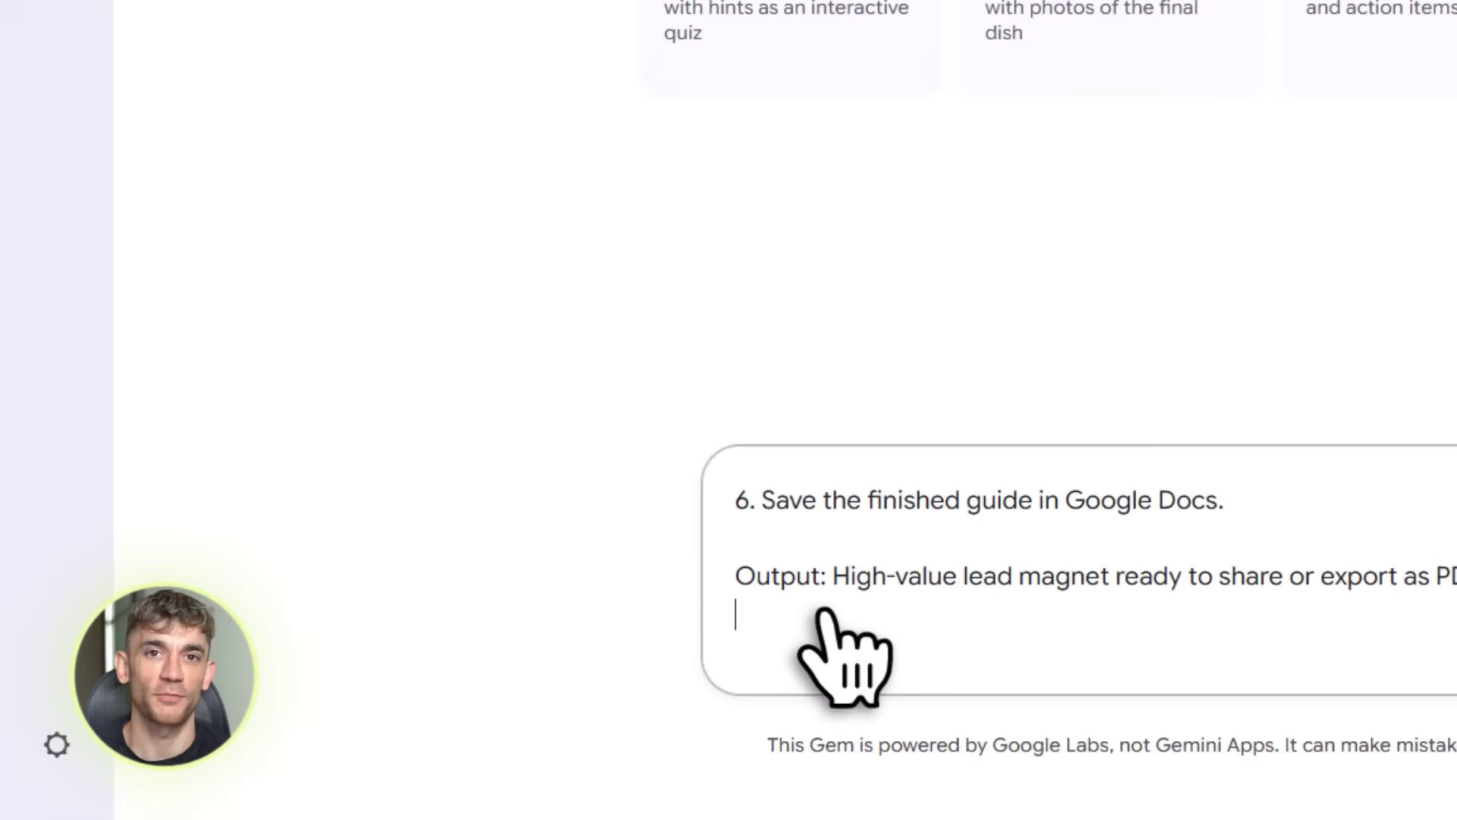
Step: Send the lead magnet generator prompt to build the AI Guide app
scroll(842, 653, up, 10)
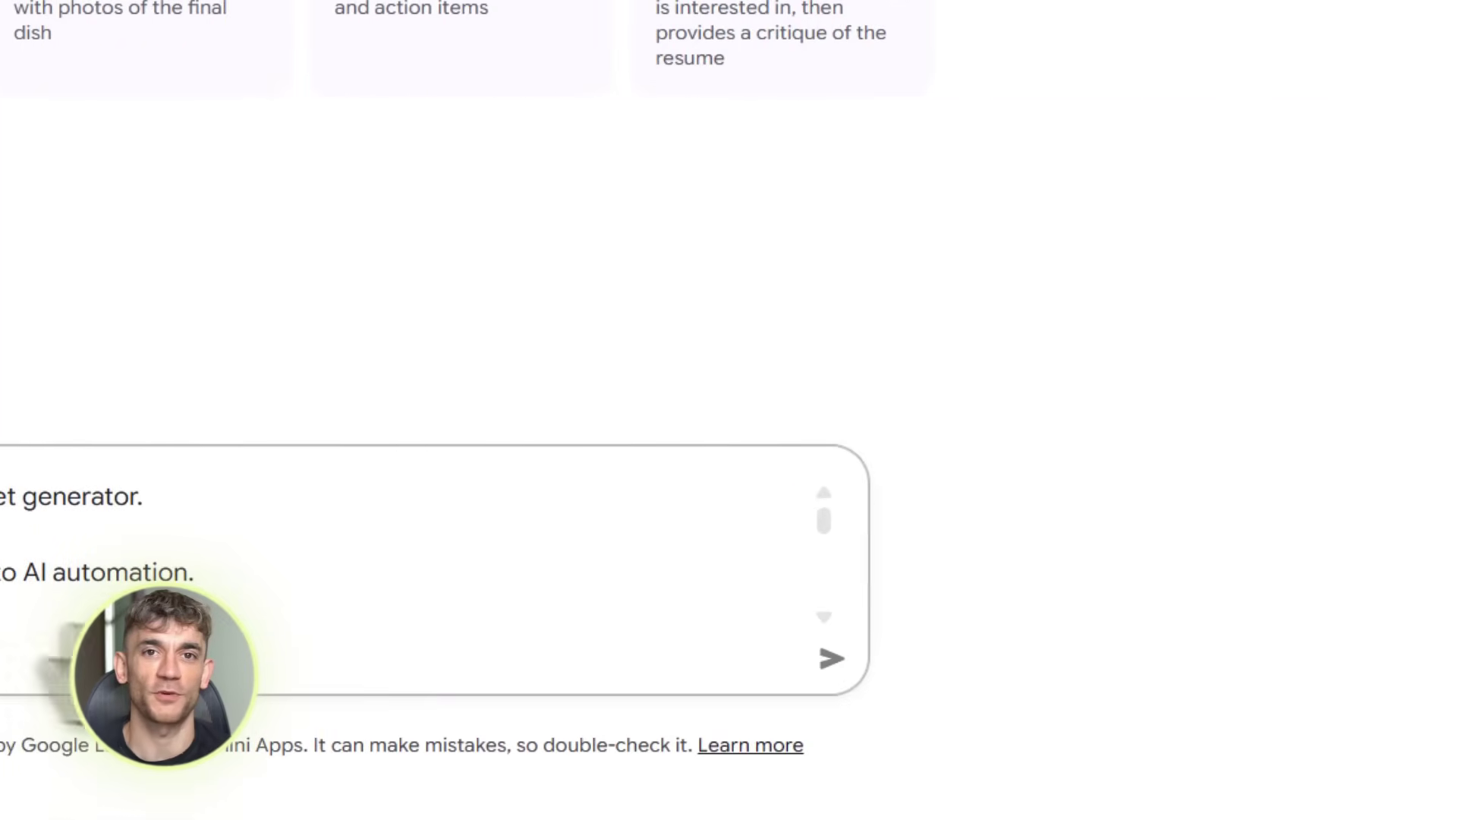
click(831, 658)
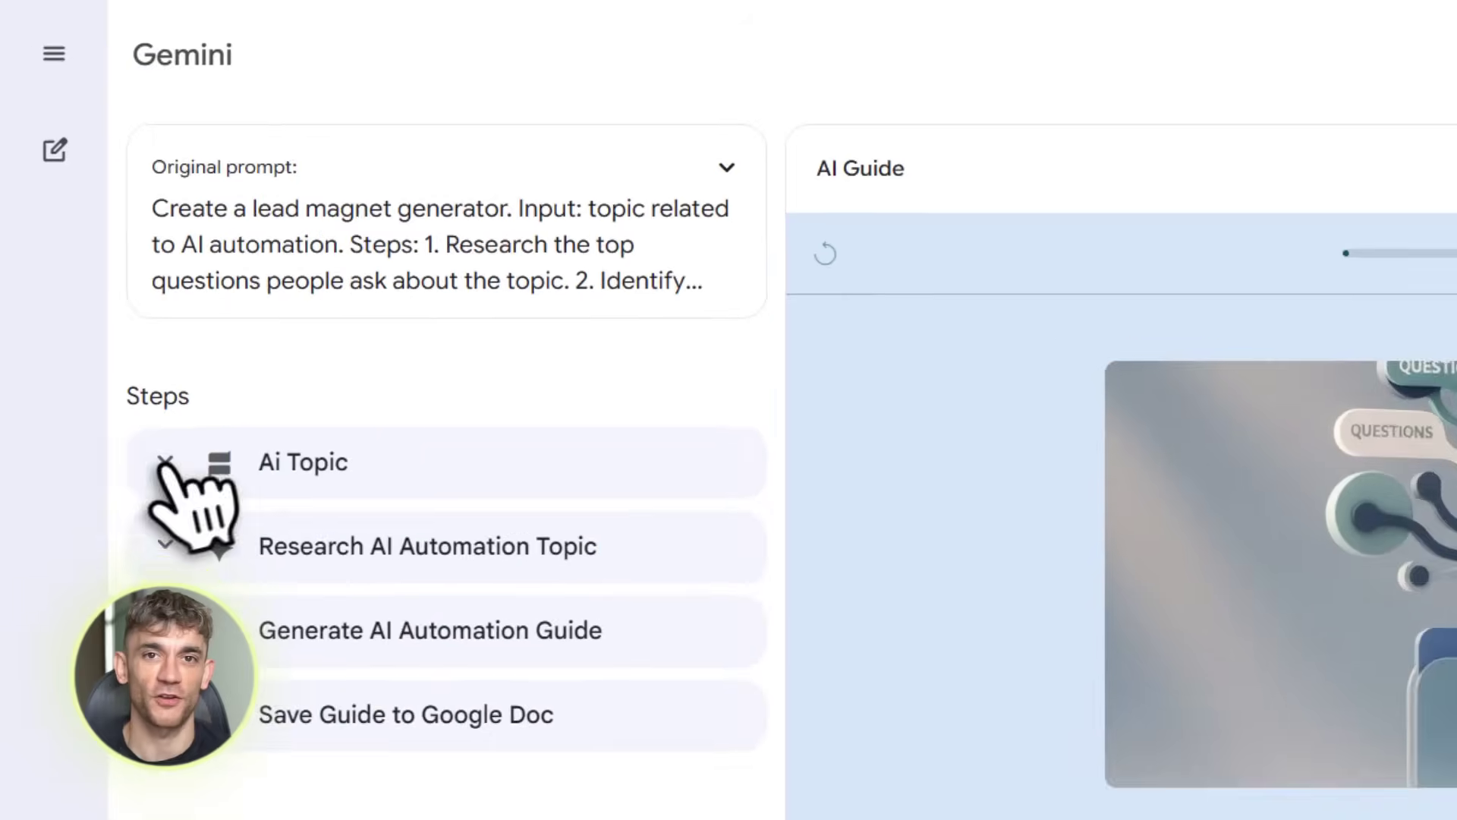
Step: Expand the Ai Topic, Research and Generate Guide step cards to review them, then collapse them
click(103, 292)
click(196, 710)
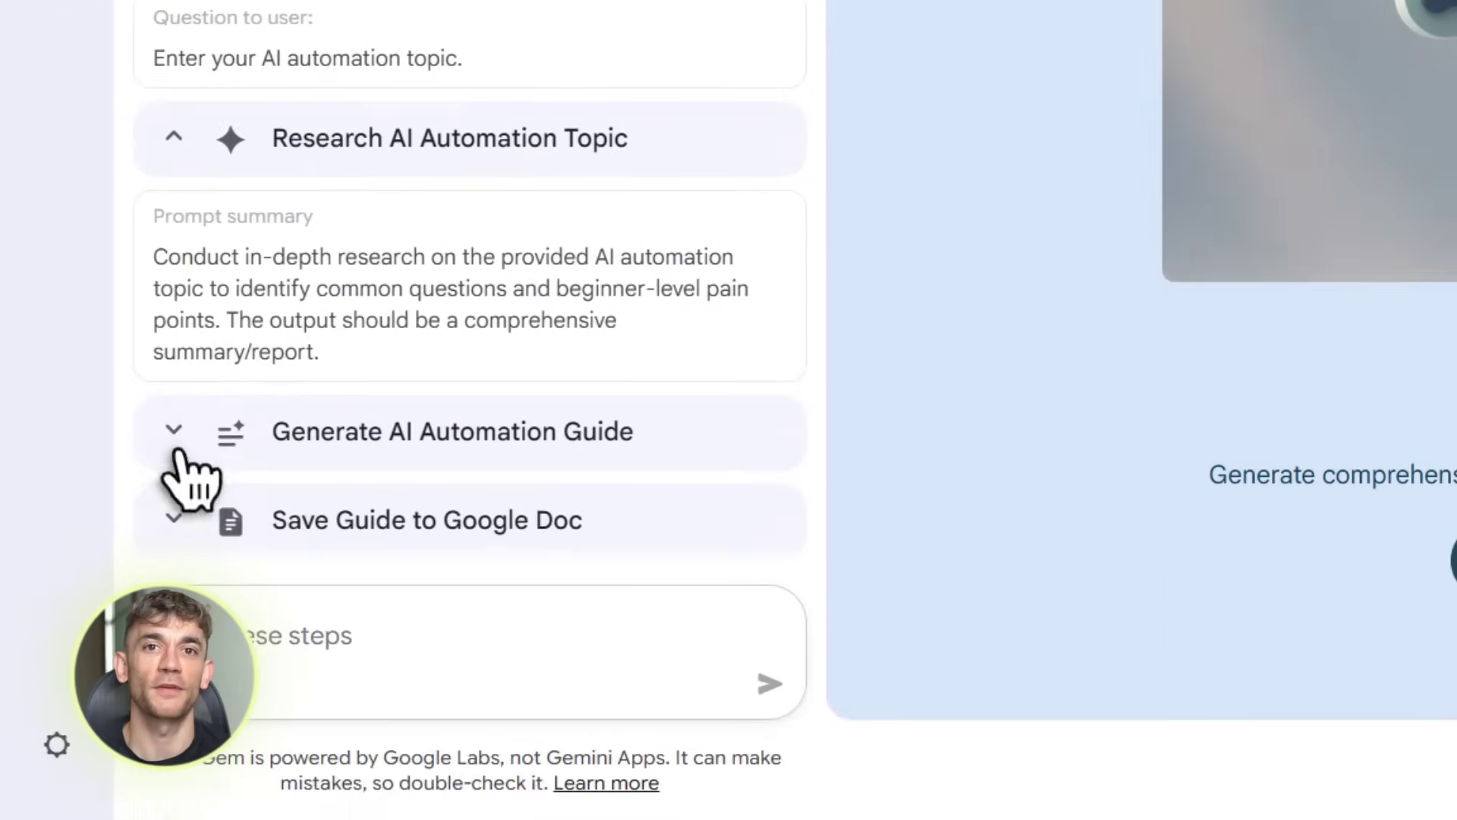
click(177, 454)
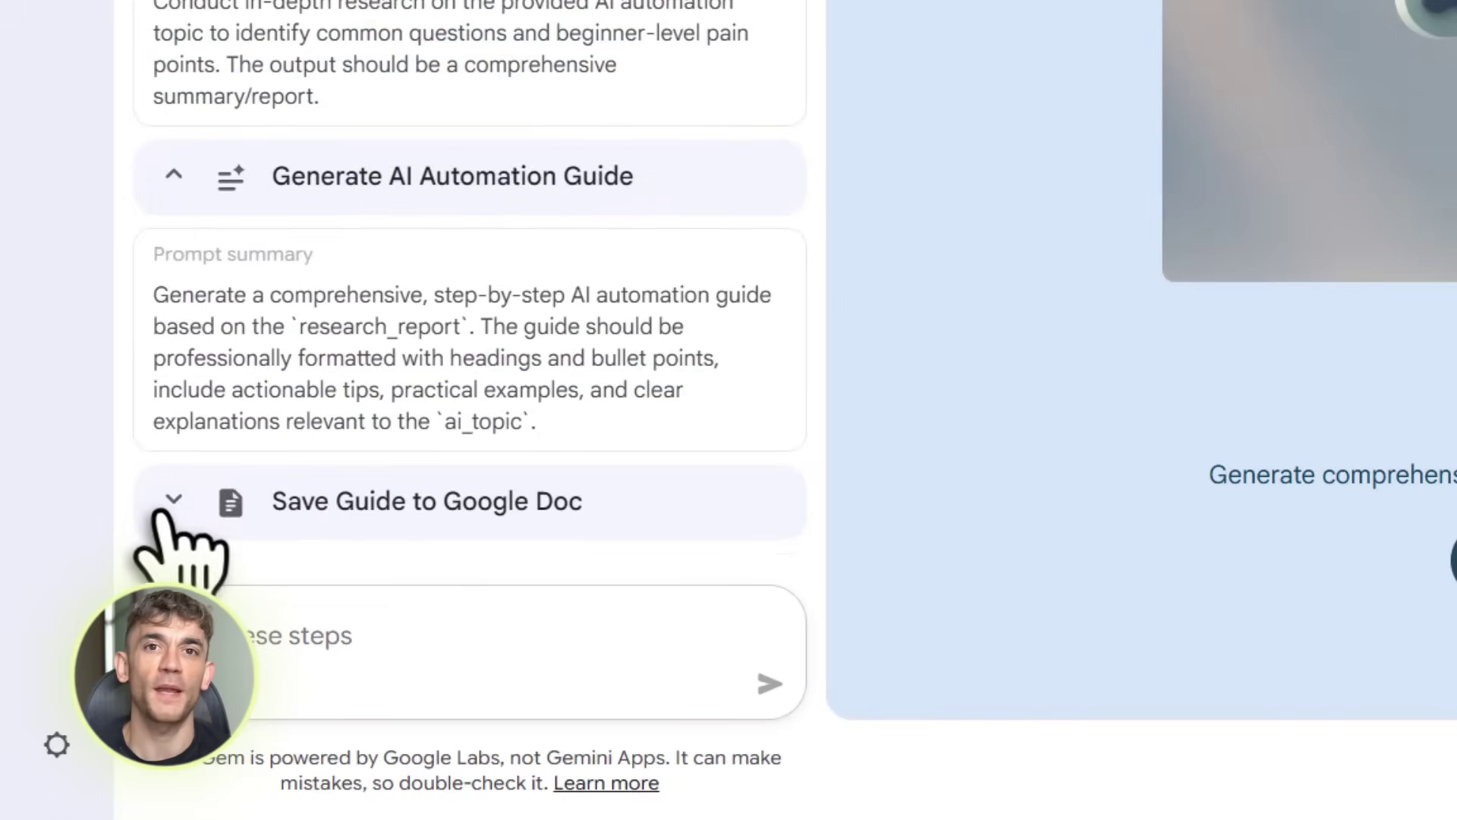
click(174, 186)
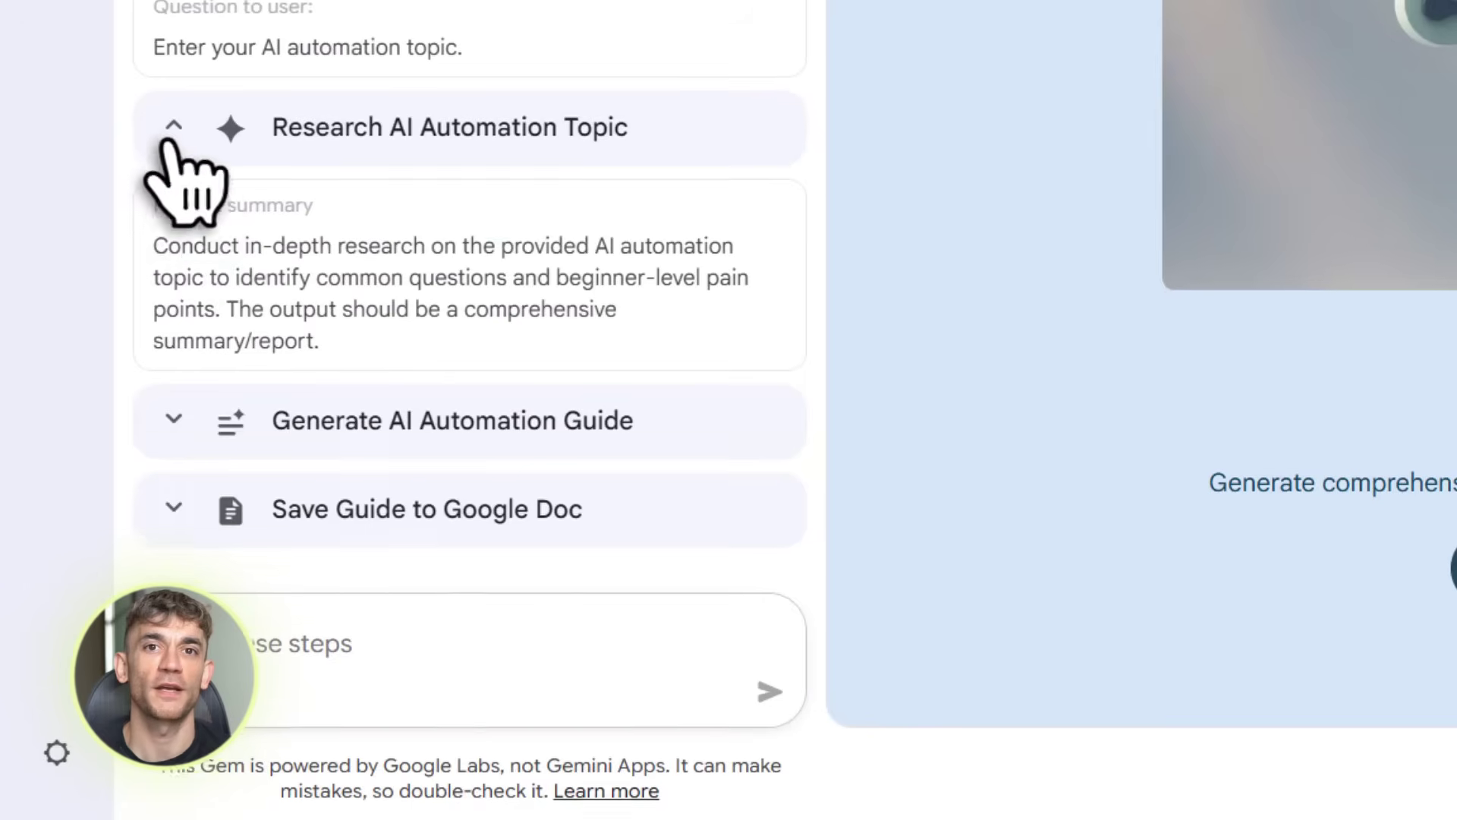
click(174, 142)
click(174, 378)
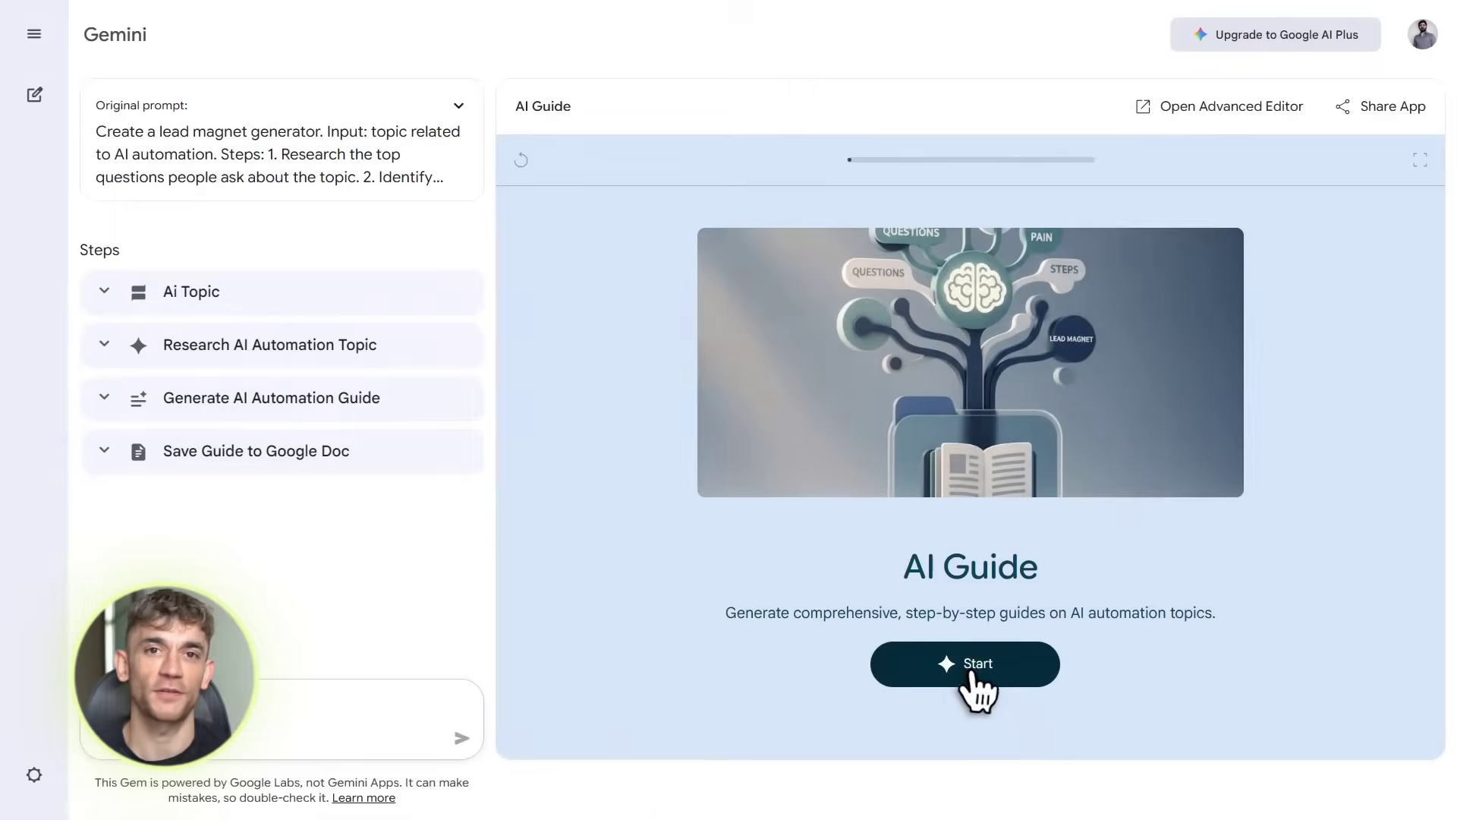
Step: Run the AI Guide app and submit 'SEO Backlinks to rank higher' as the topic
click(979, 692)
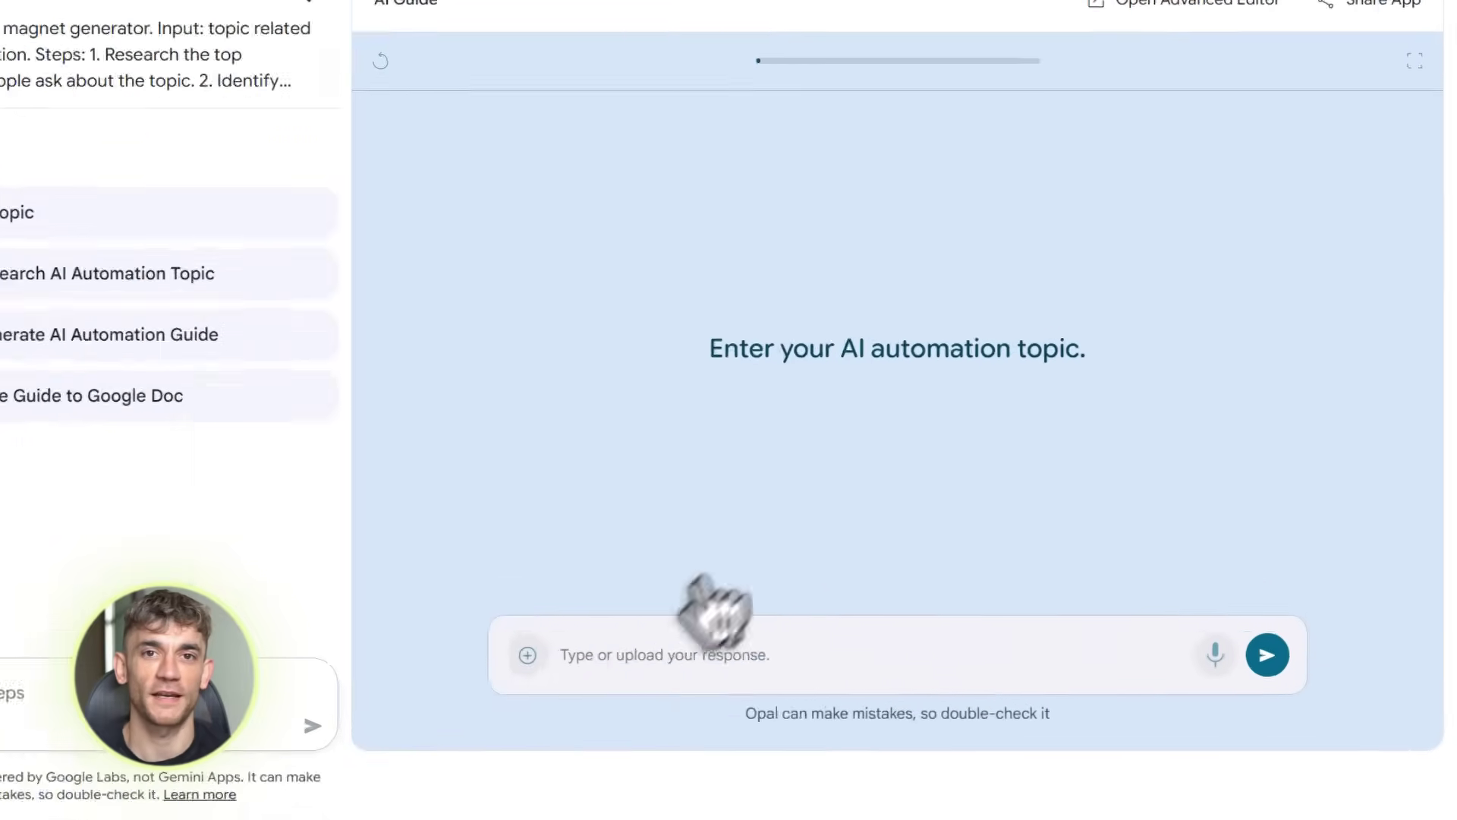
click(724, 683)
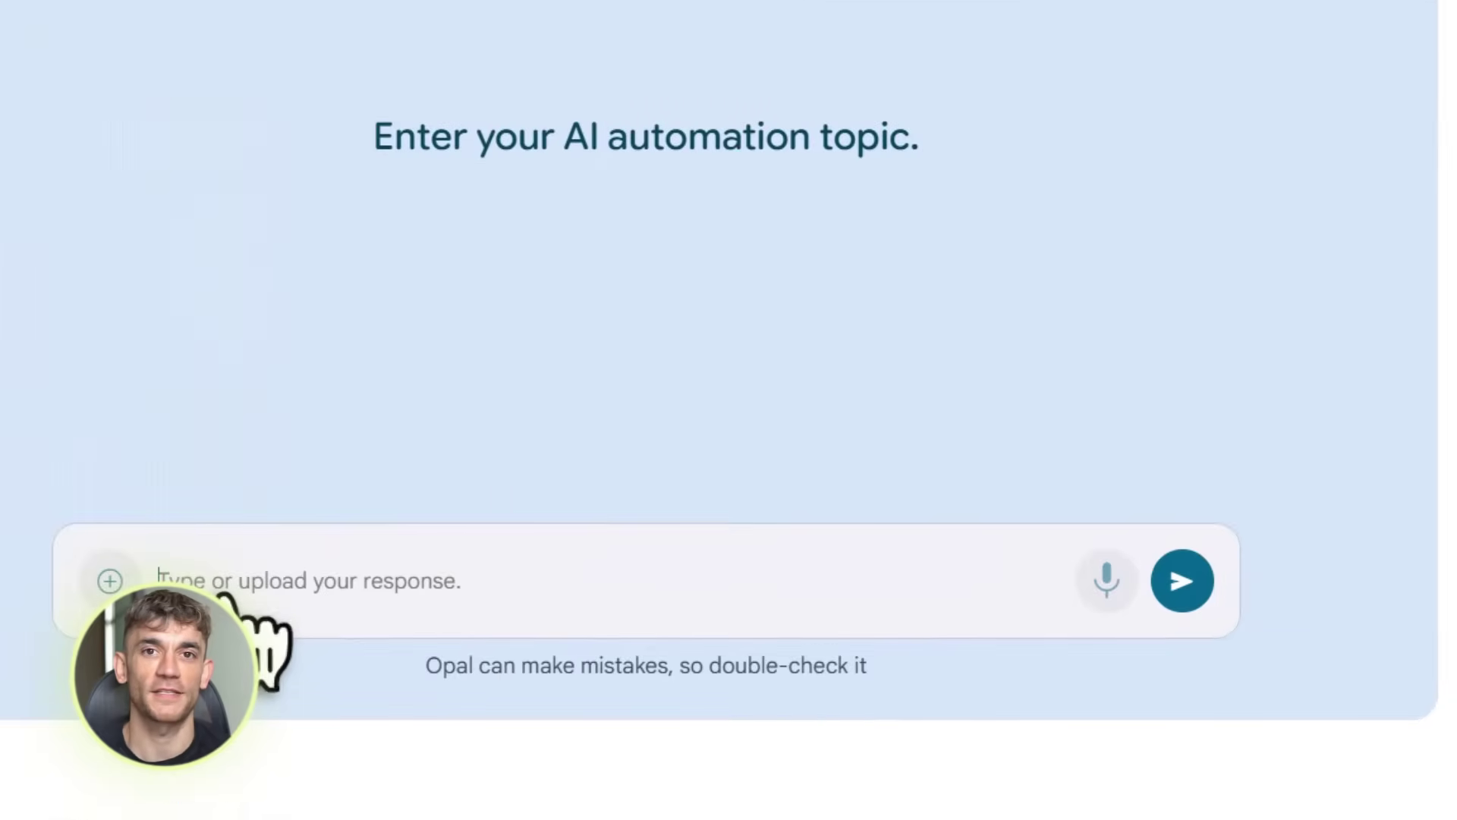
text(SEO B)
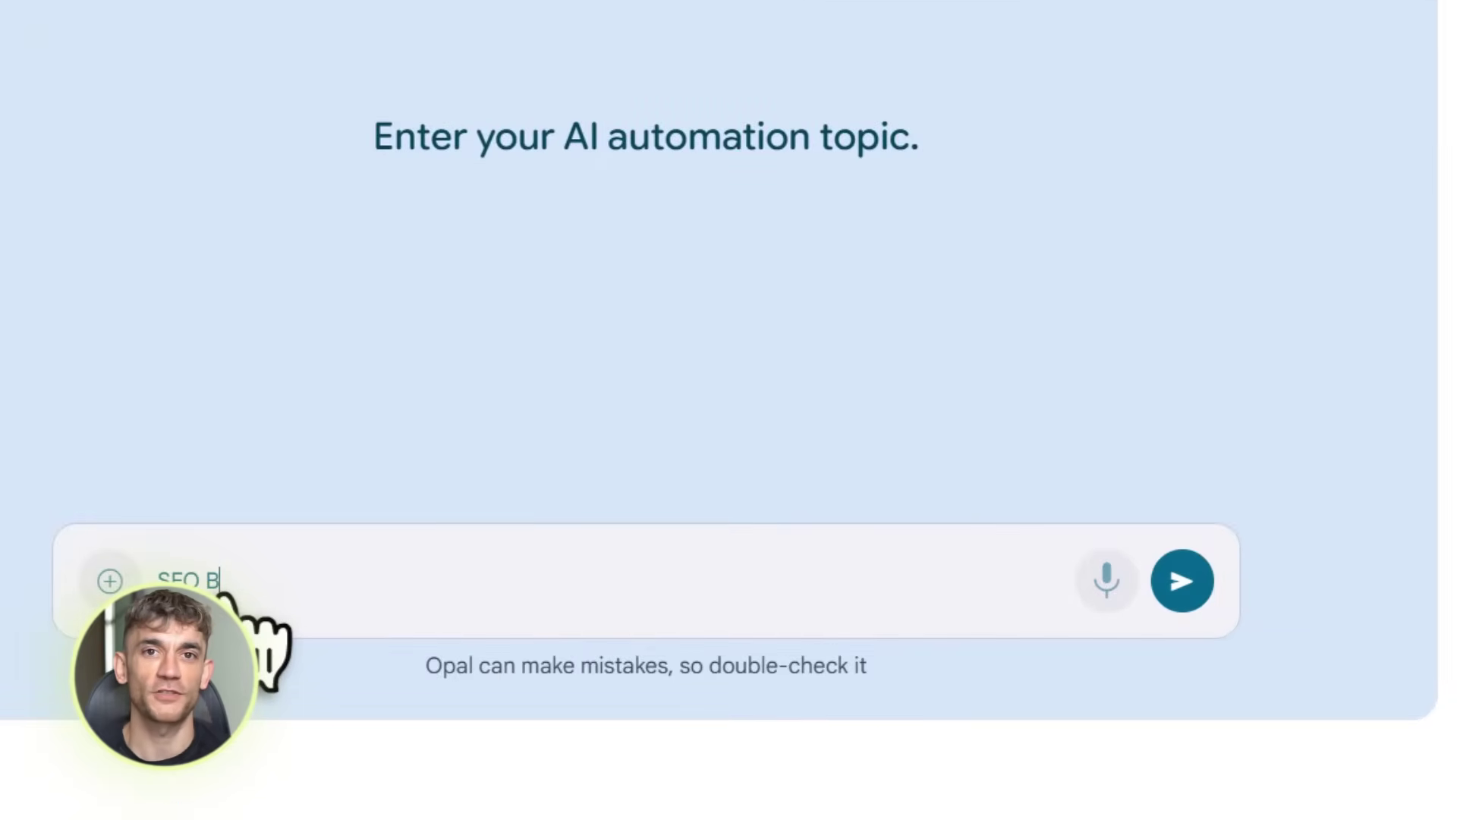
text(usiness)
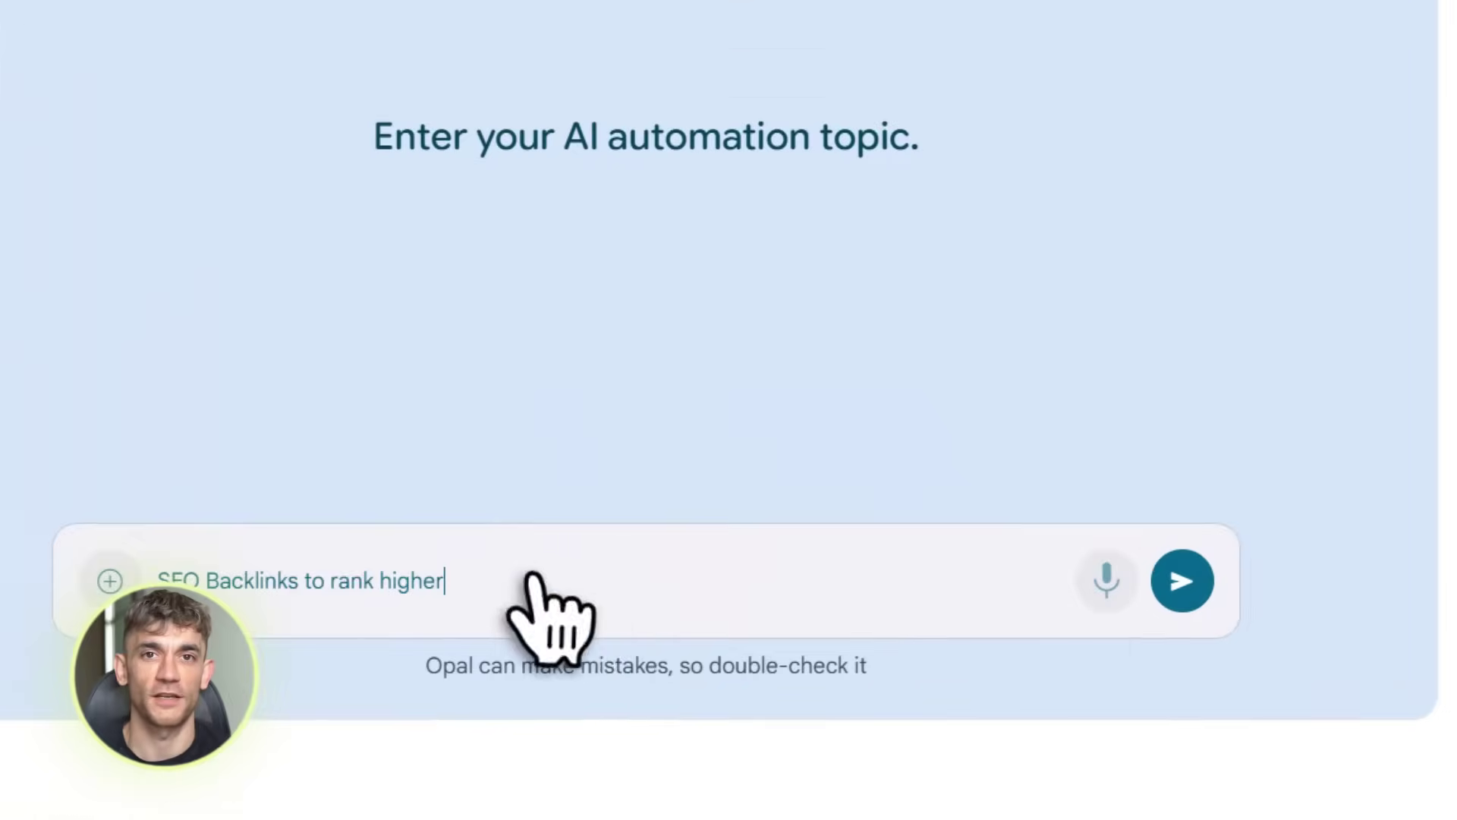
key(Return)
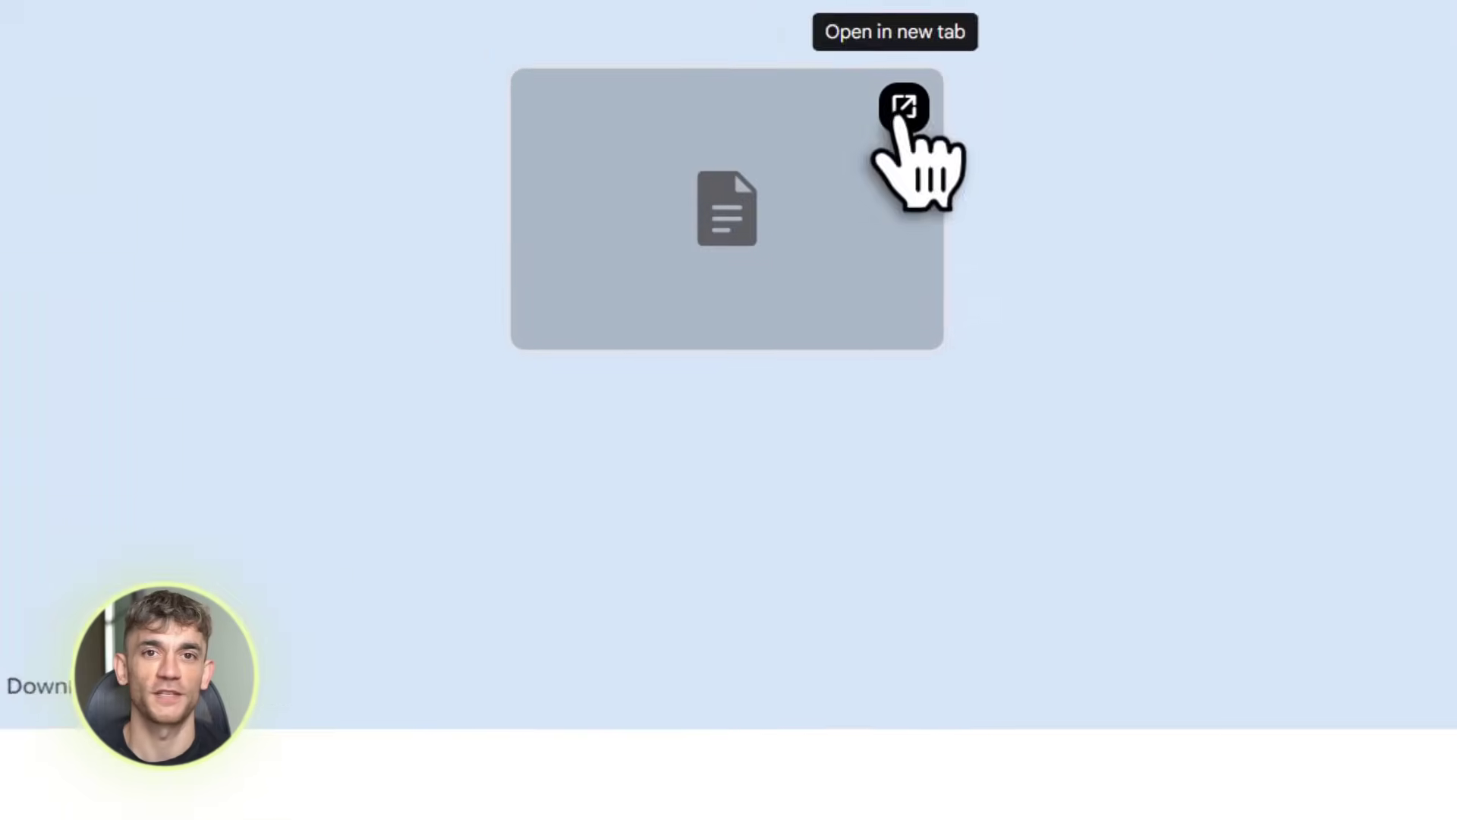
Step: Open the generated SEO backlinks guide in Google Docs and review its title and sections
click(1449, 216)
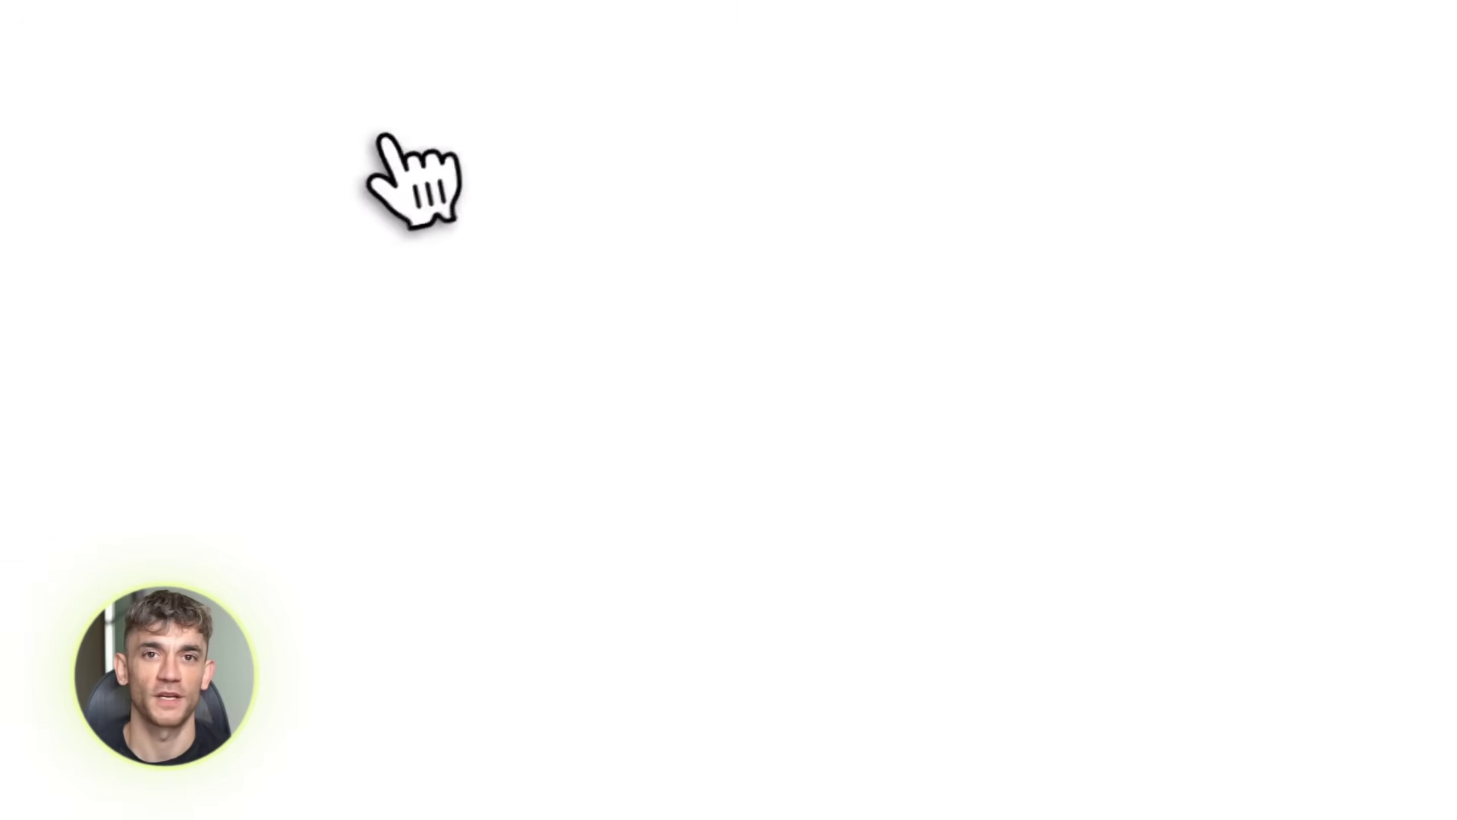
drag(667, 417, 1269, 423)
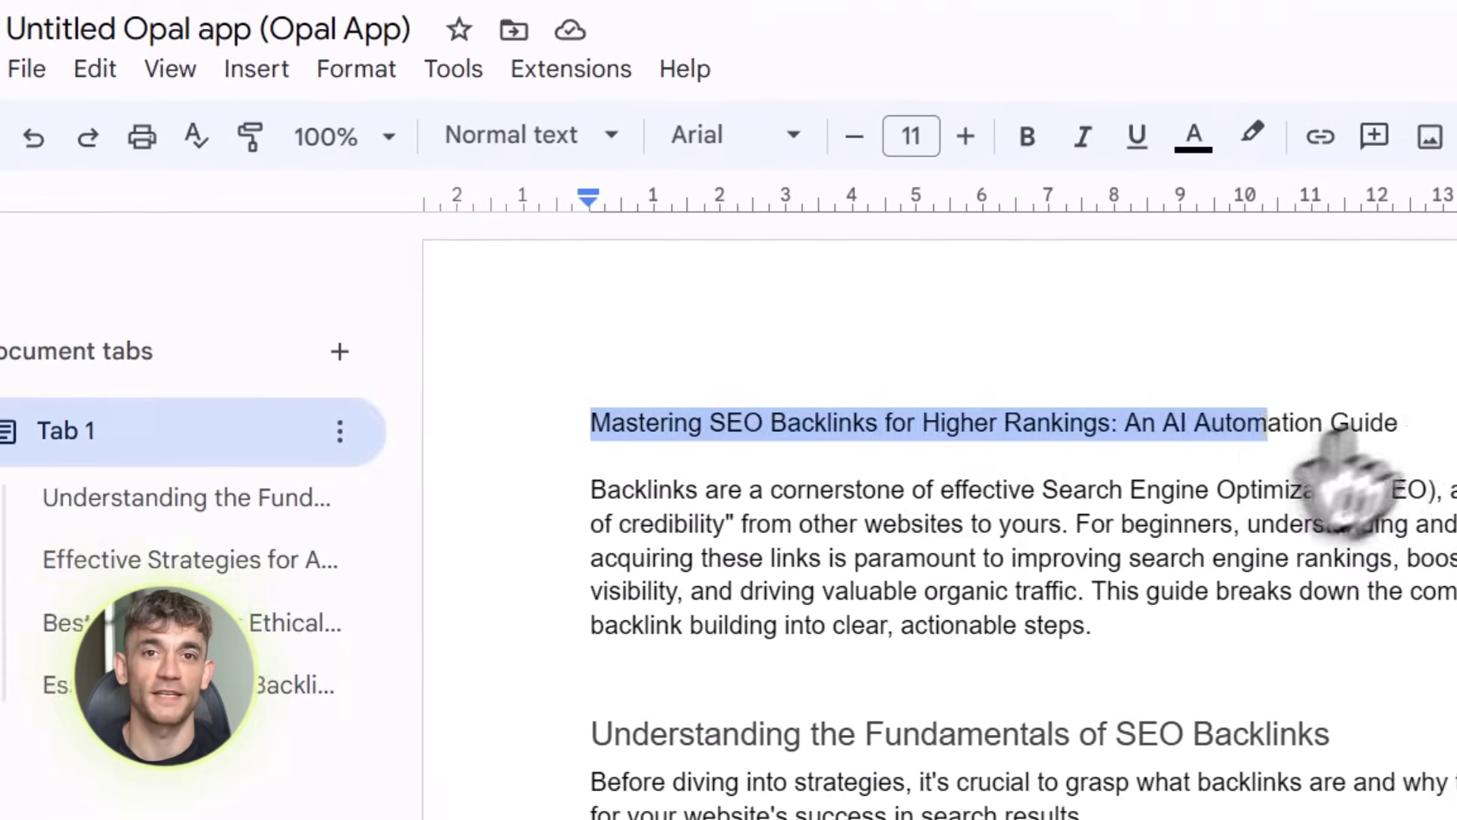
scroll(706, 456, down, 10)
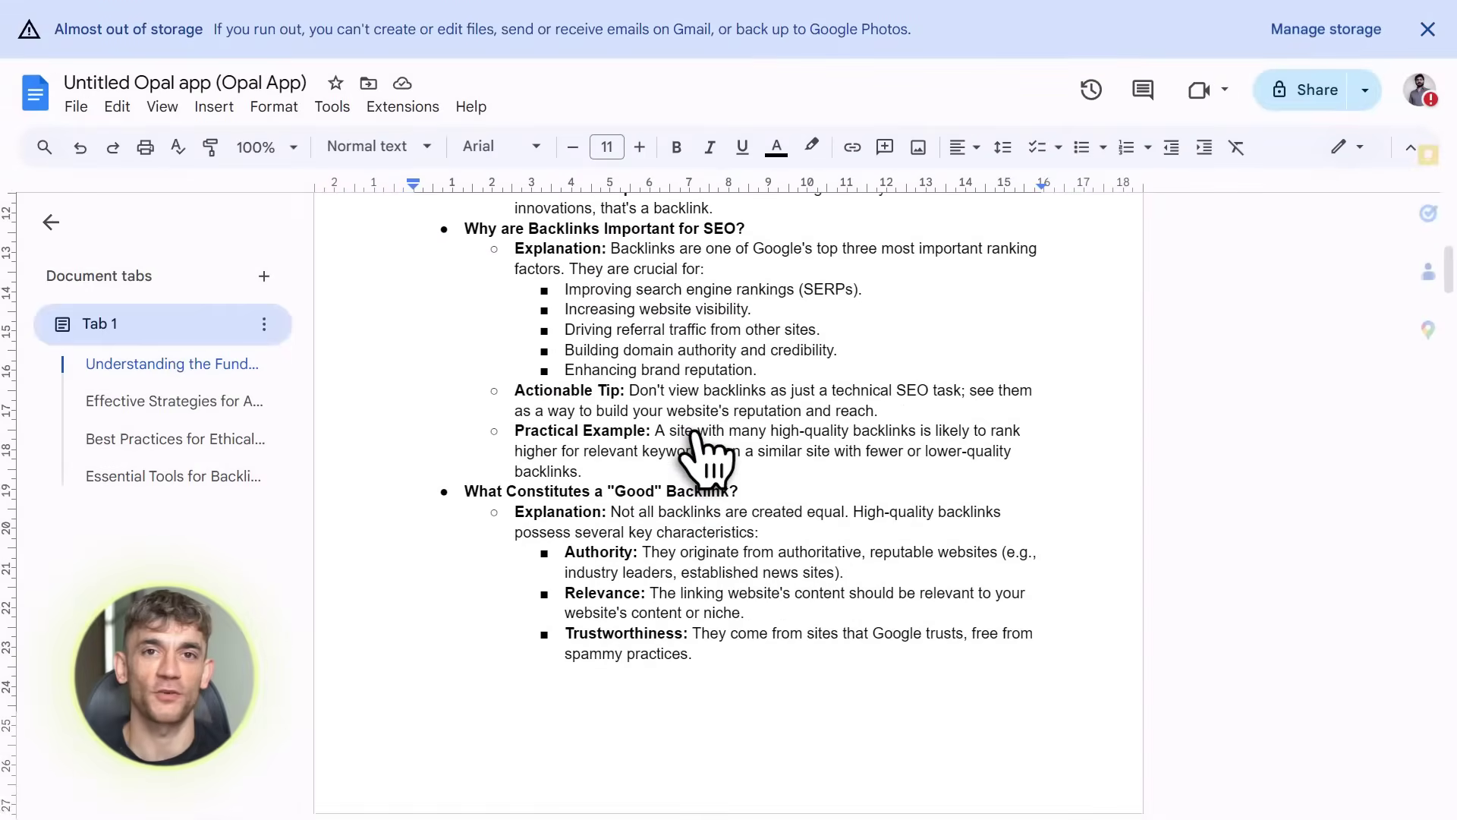
scroll(697, 440, down, 12)
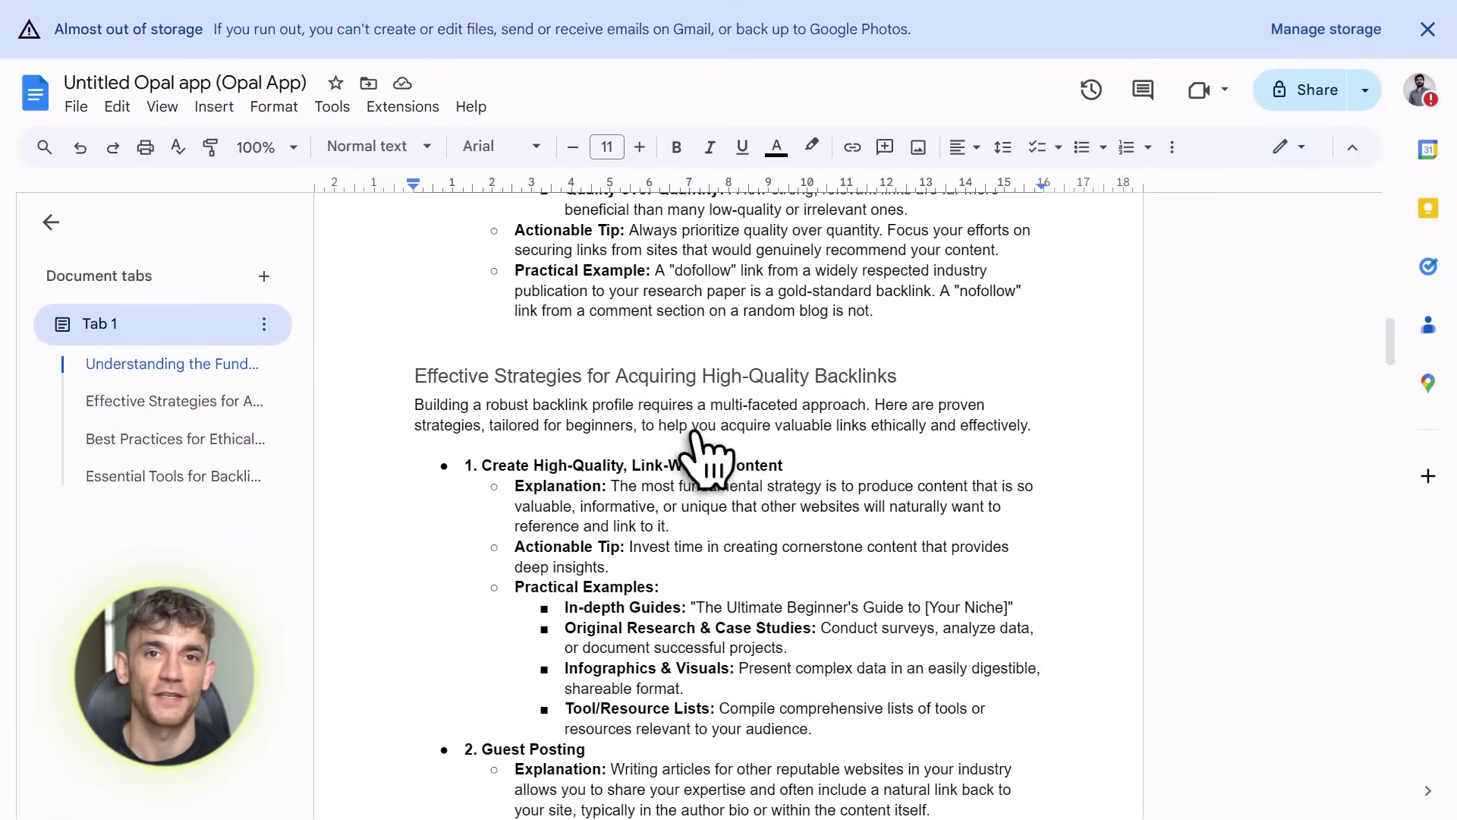
scroll(694, 448, down, 8)
drag(514, 311, 973, 357)
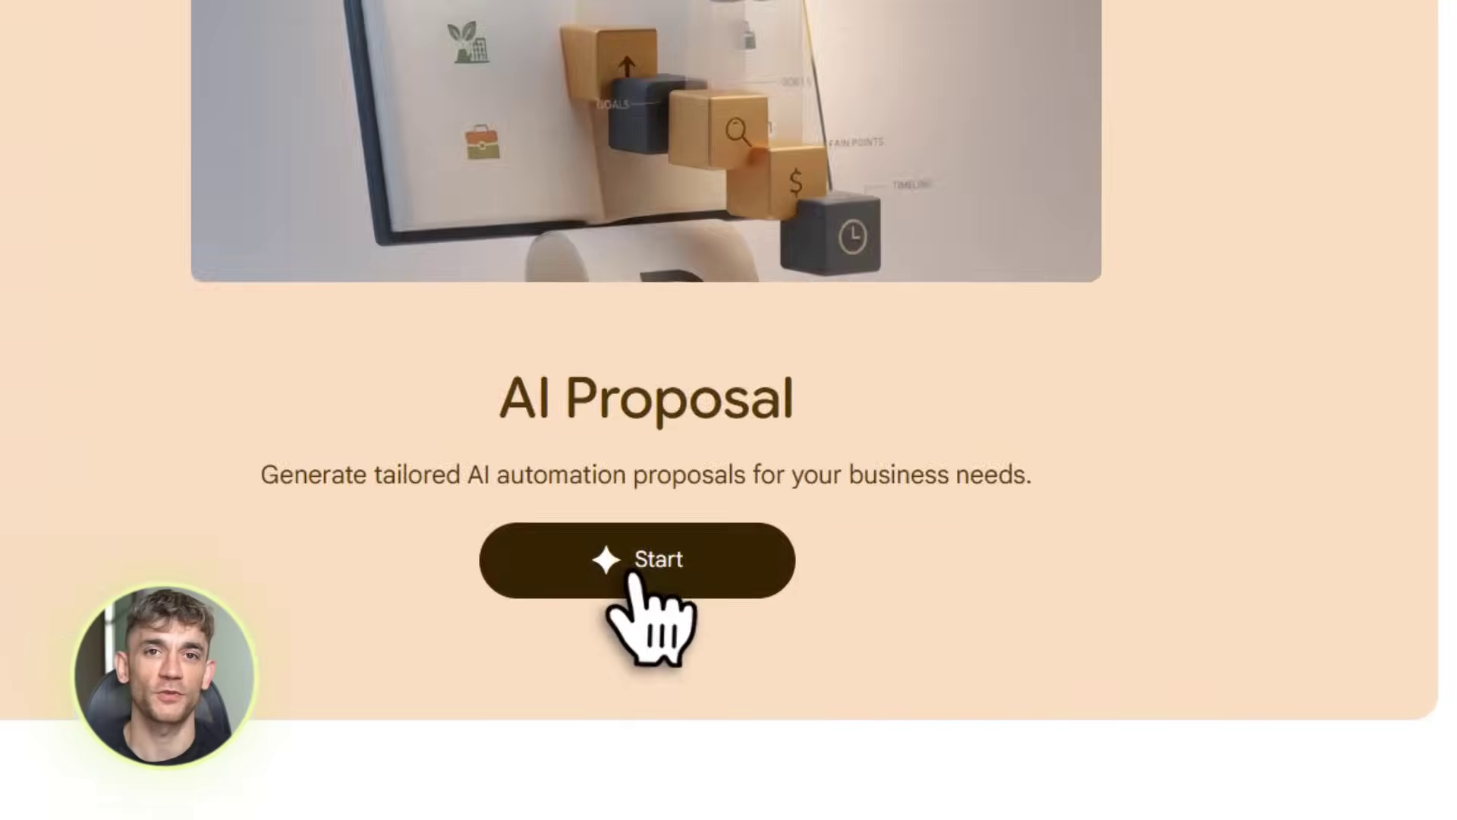
Step: Run the AI Proposal app with business type 'SEO Agency' and goal 'Get more leads and customers'
click(959, 668)
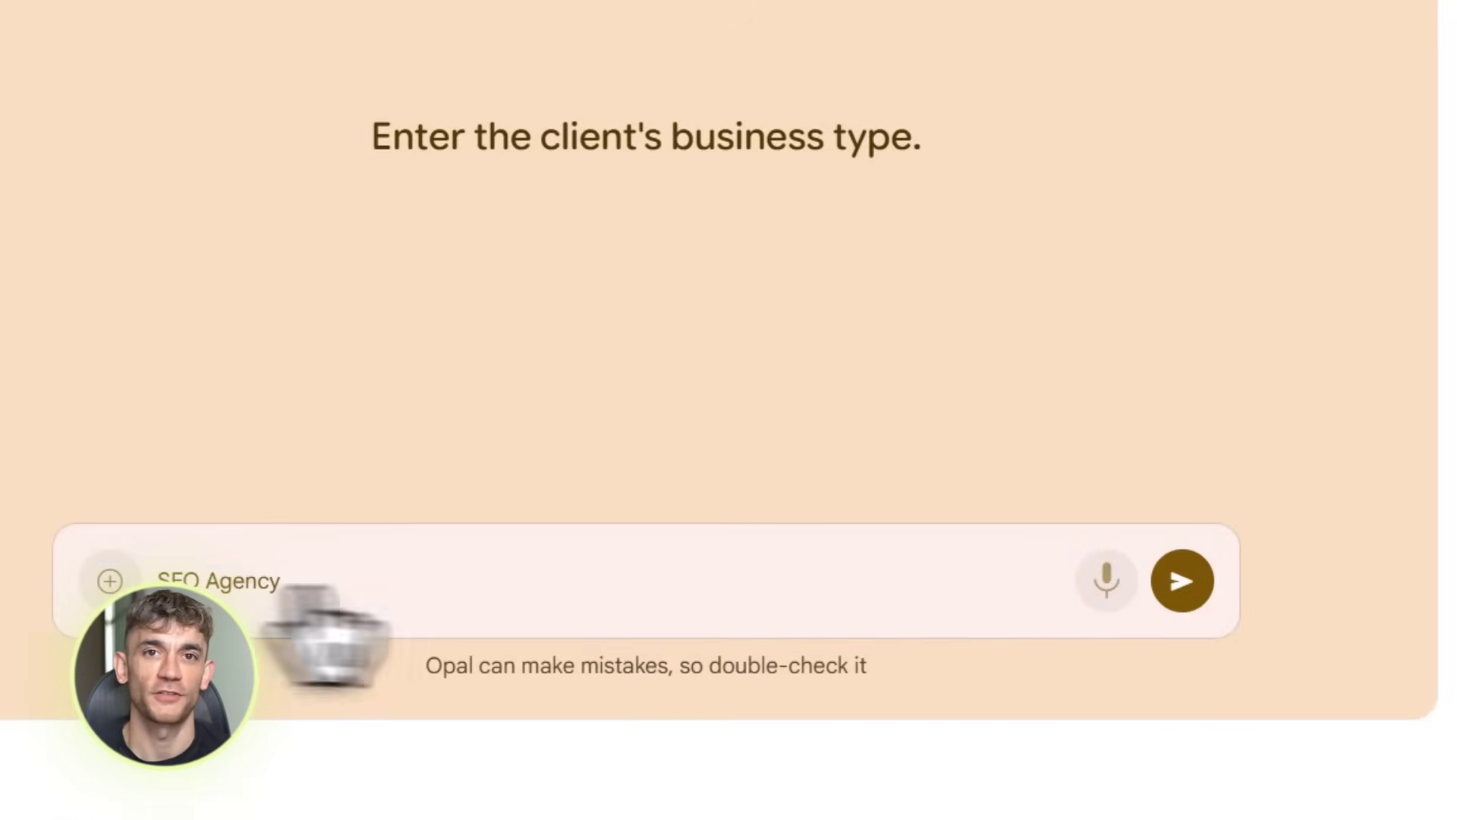
click(1191, 586)
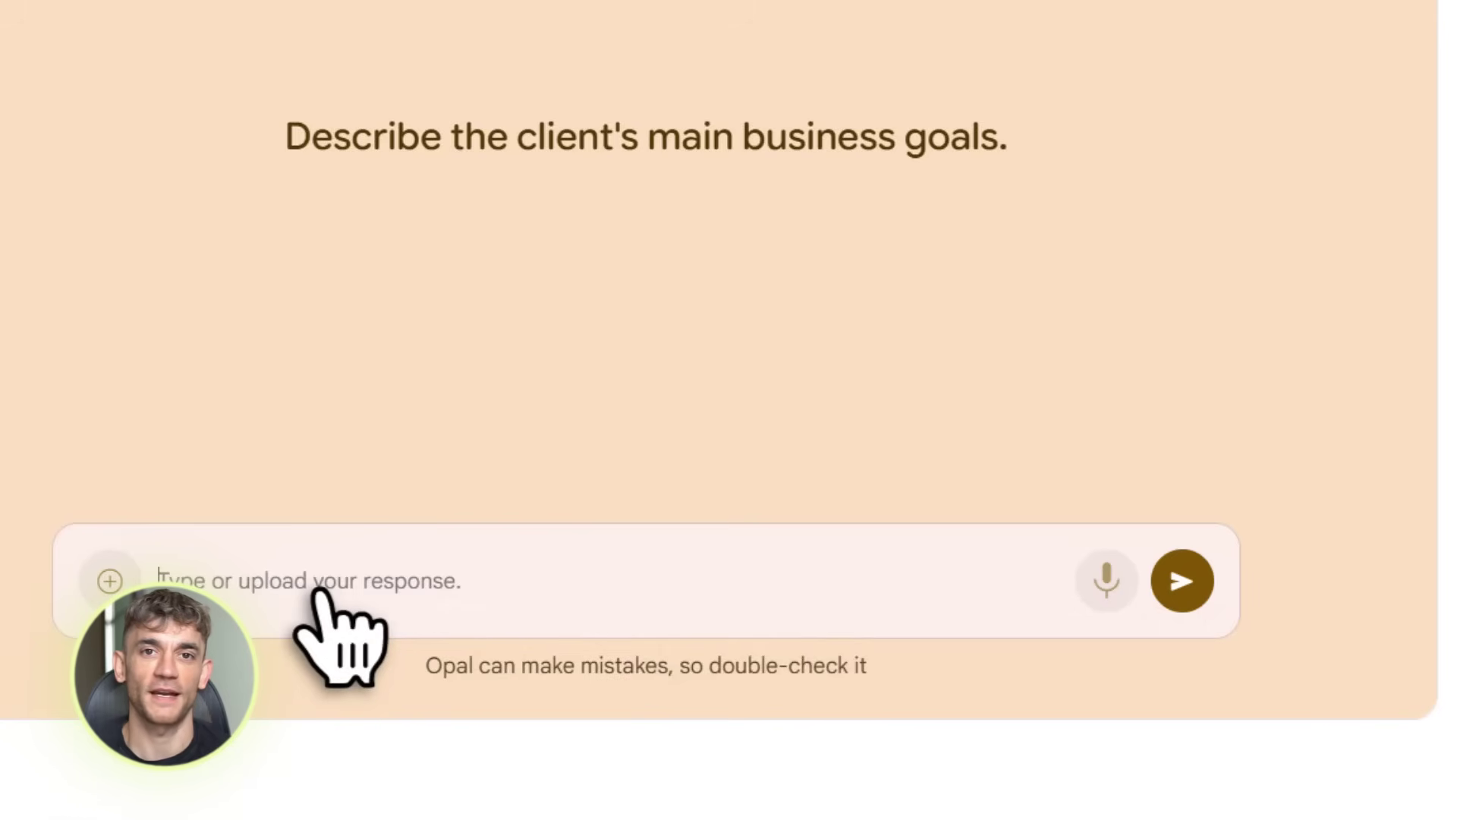
text(Get more leads)
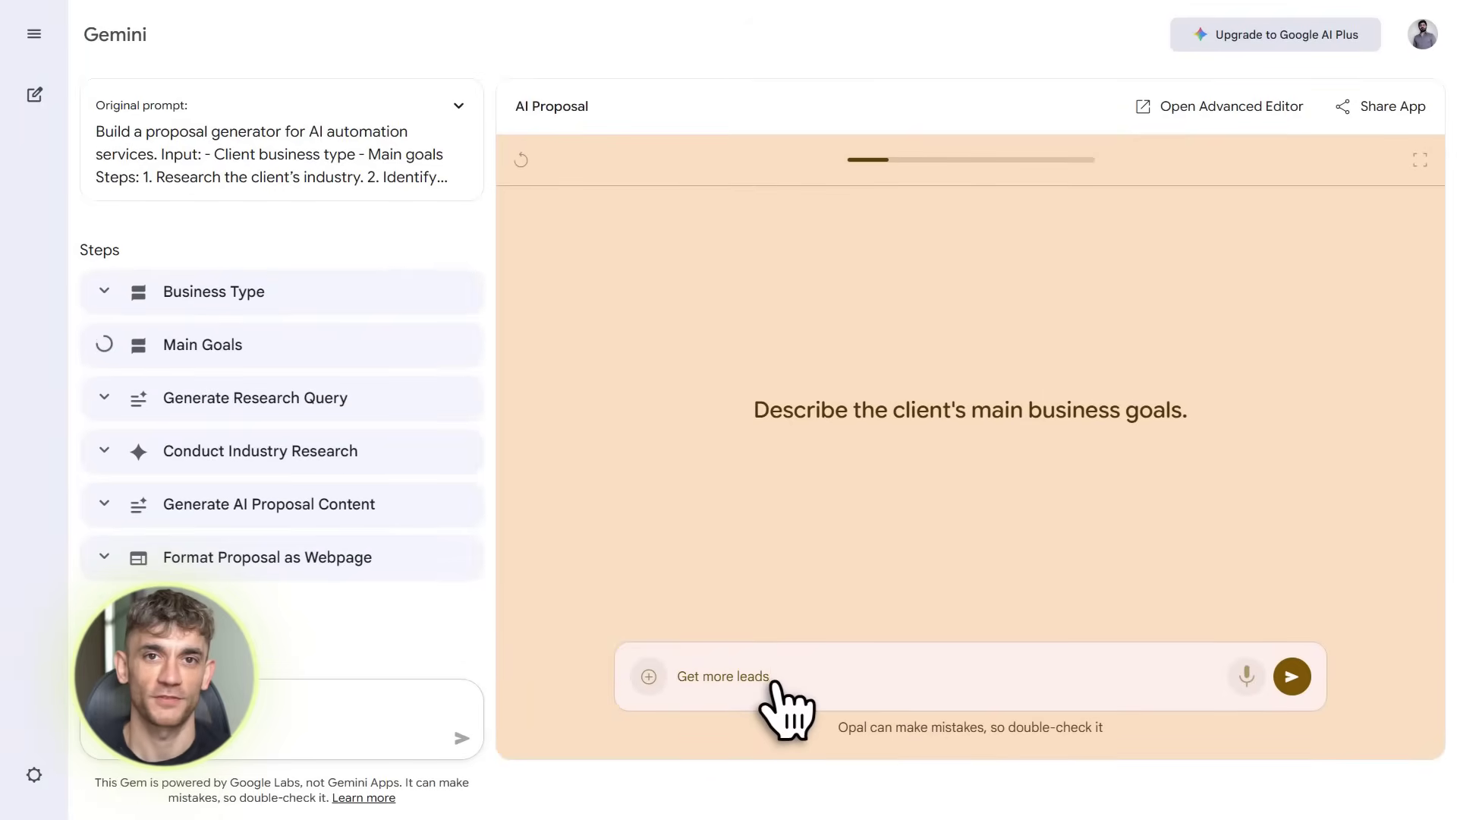
text( and customers)
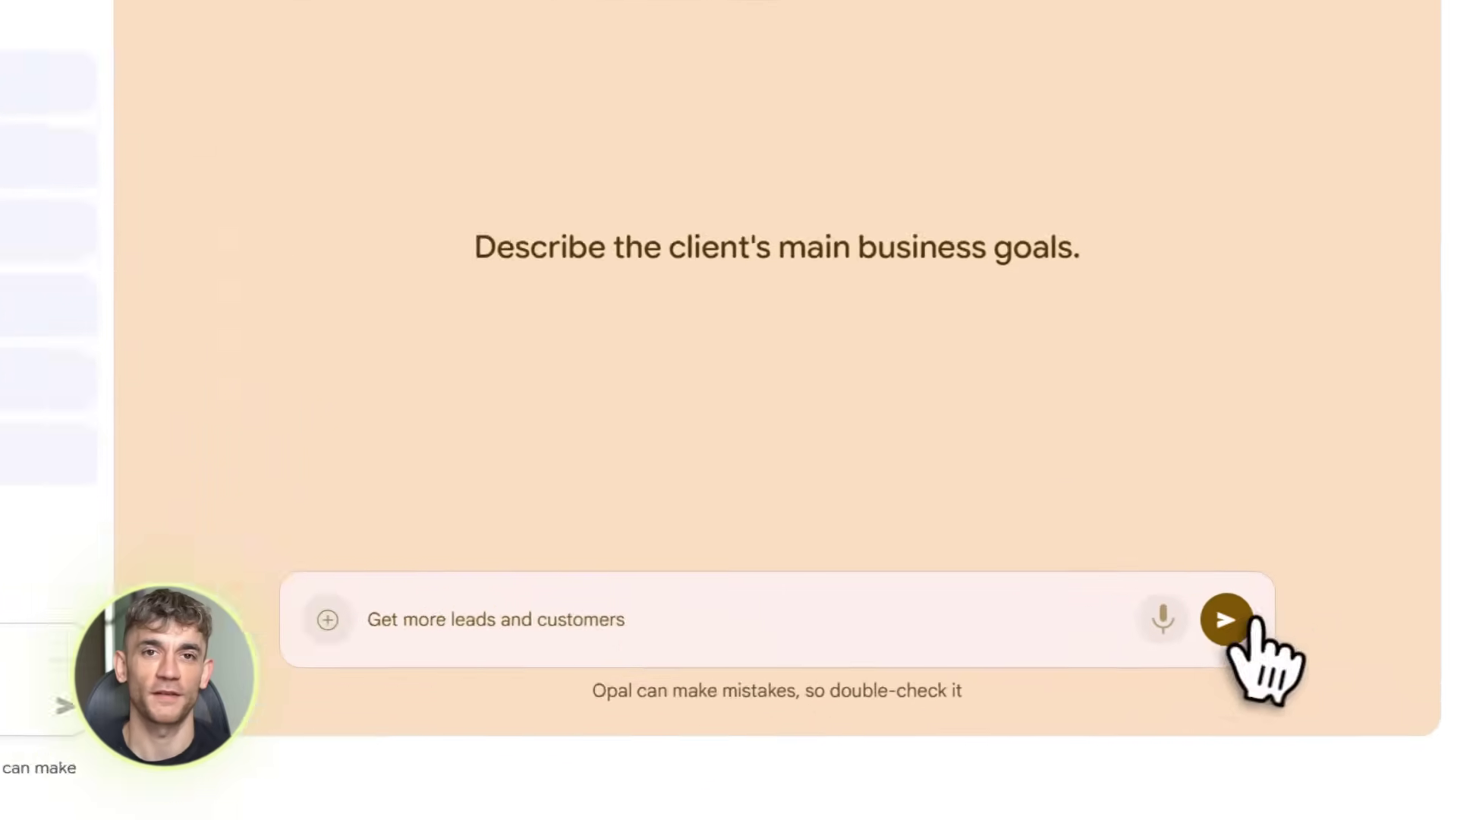
click(1292, 676)
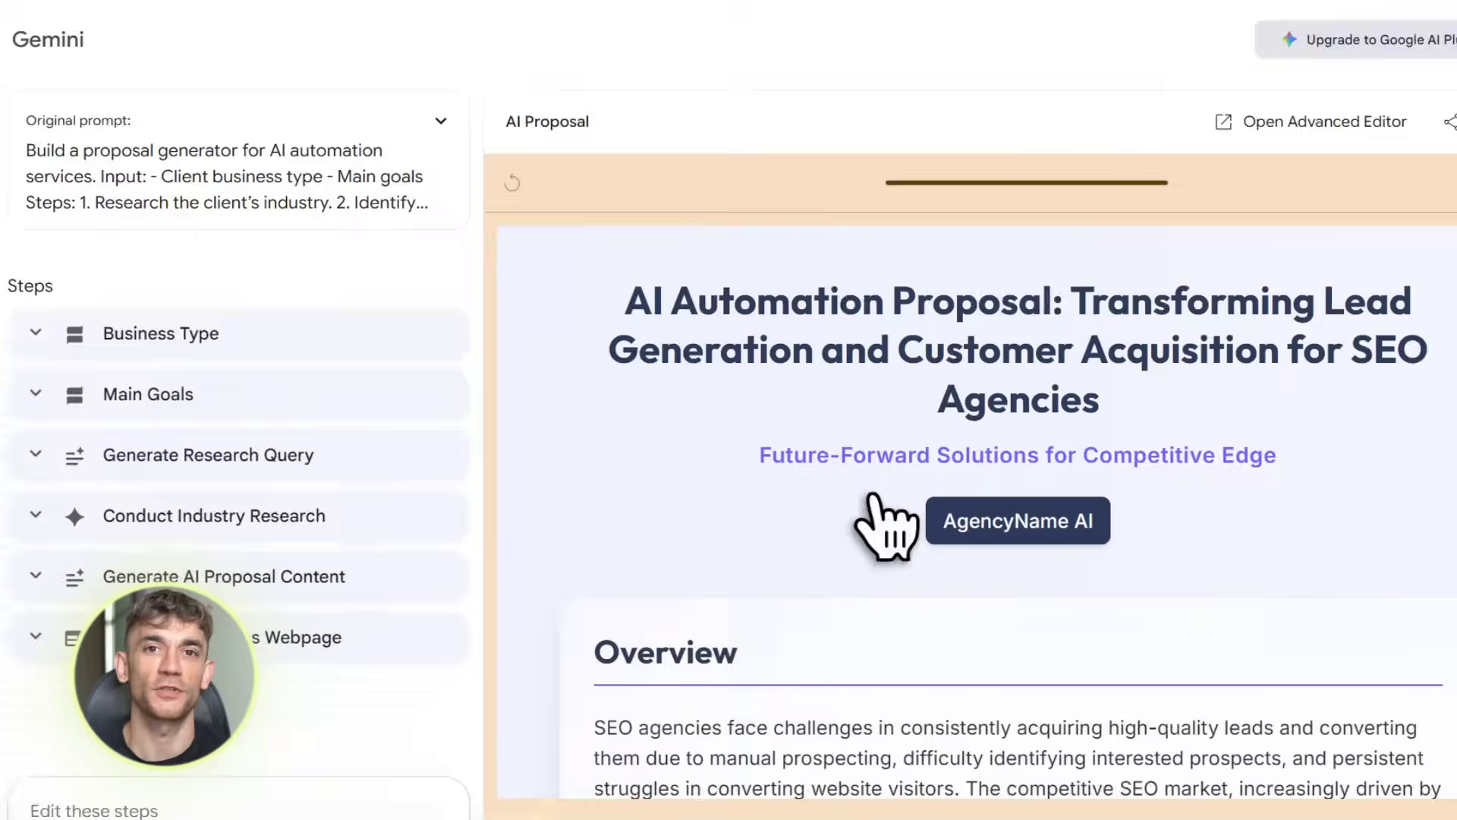
Step: Review the proposal's title, Overview text and Services Offered heading
drag(620, 264, 1306, 265)
drag(606, 308, 1100, 372)
double_click(1405, 645)
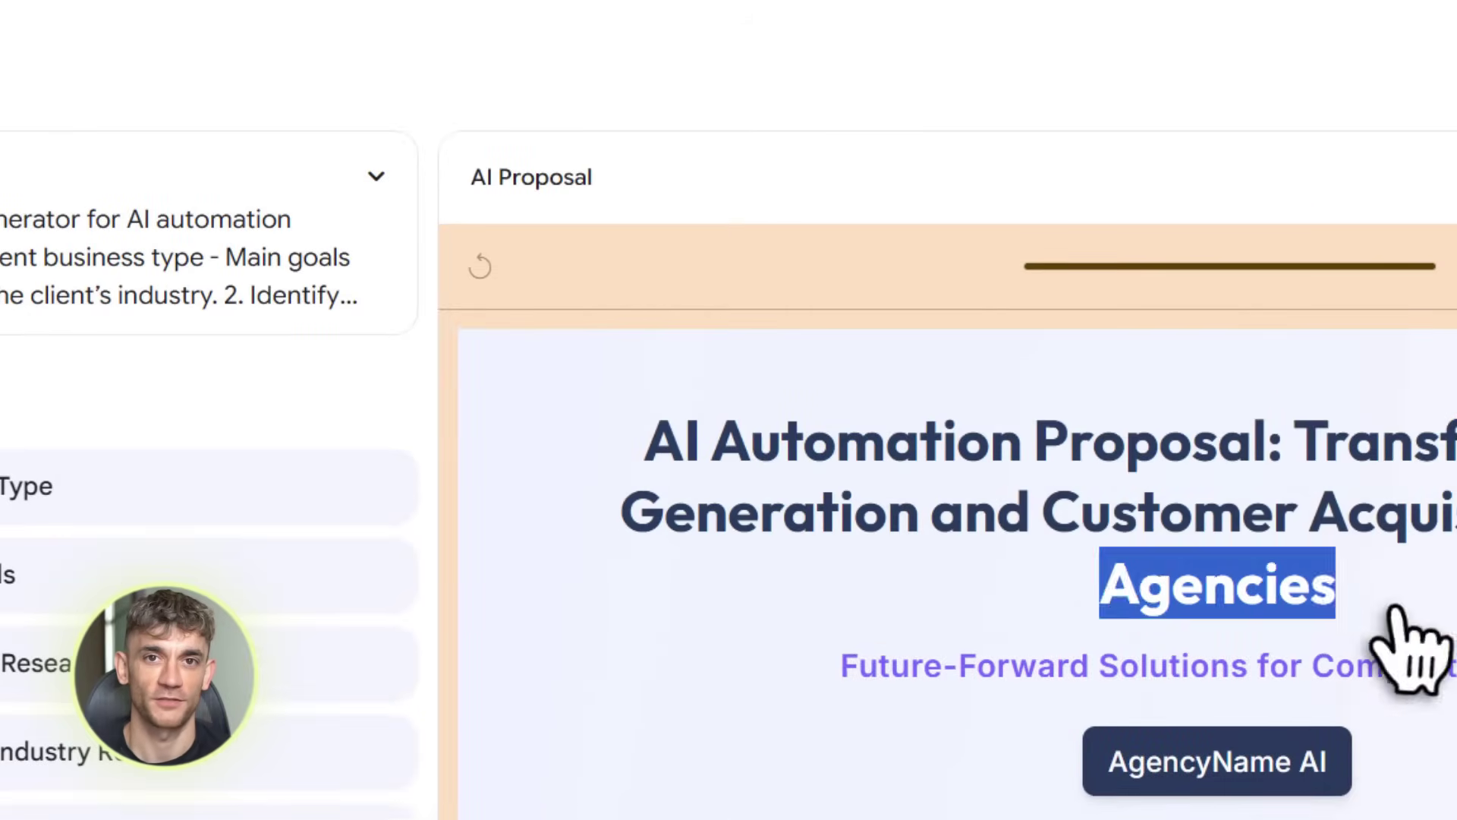
scroll(1262, 797, down, 5)
drag(599, 588, 1229, 423)
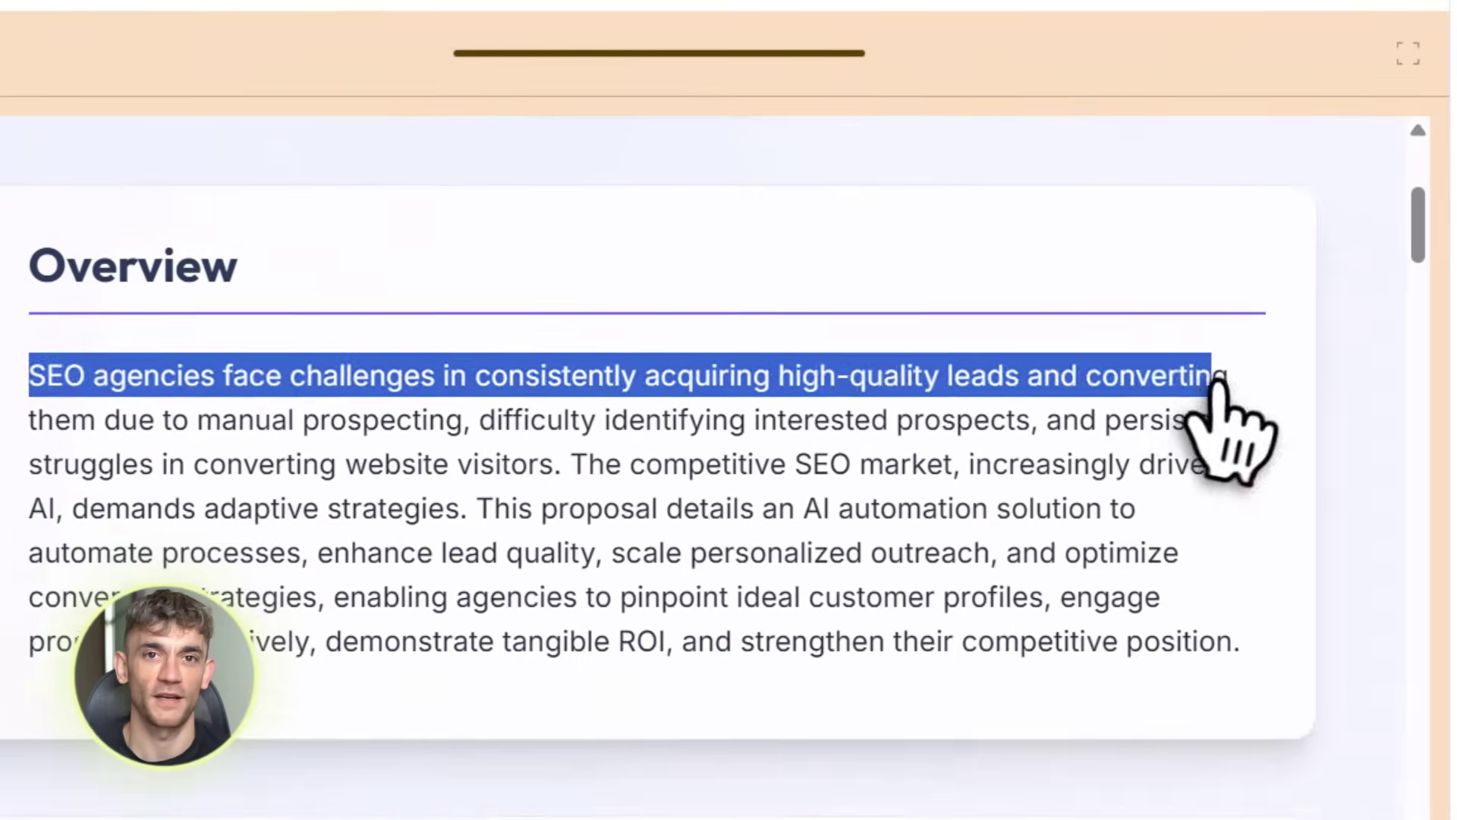
scroll(771, 618, down, 4)
drag(795, 368, 1158, 372)
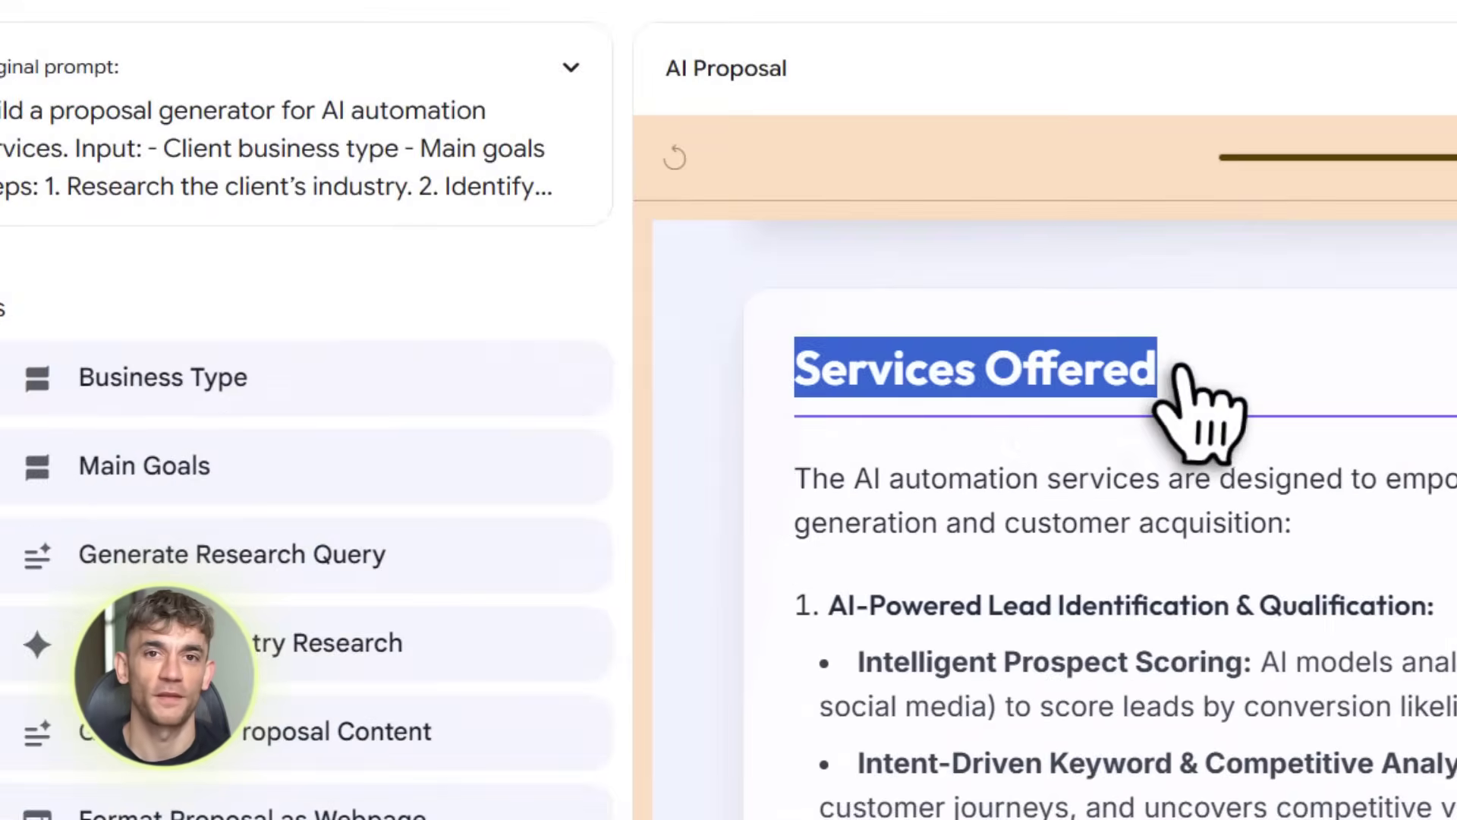
Step: Scroll through the proposal's Pricing Tiers and Implementation Timeline sections
scroll(1180, 368, down, 10)
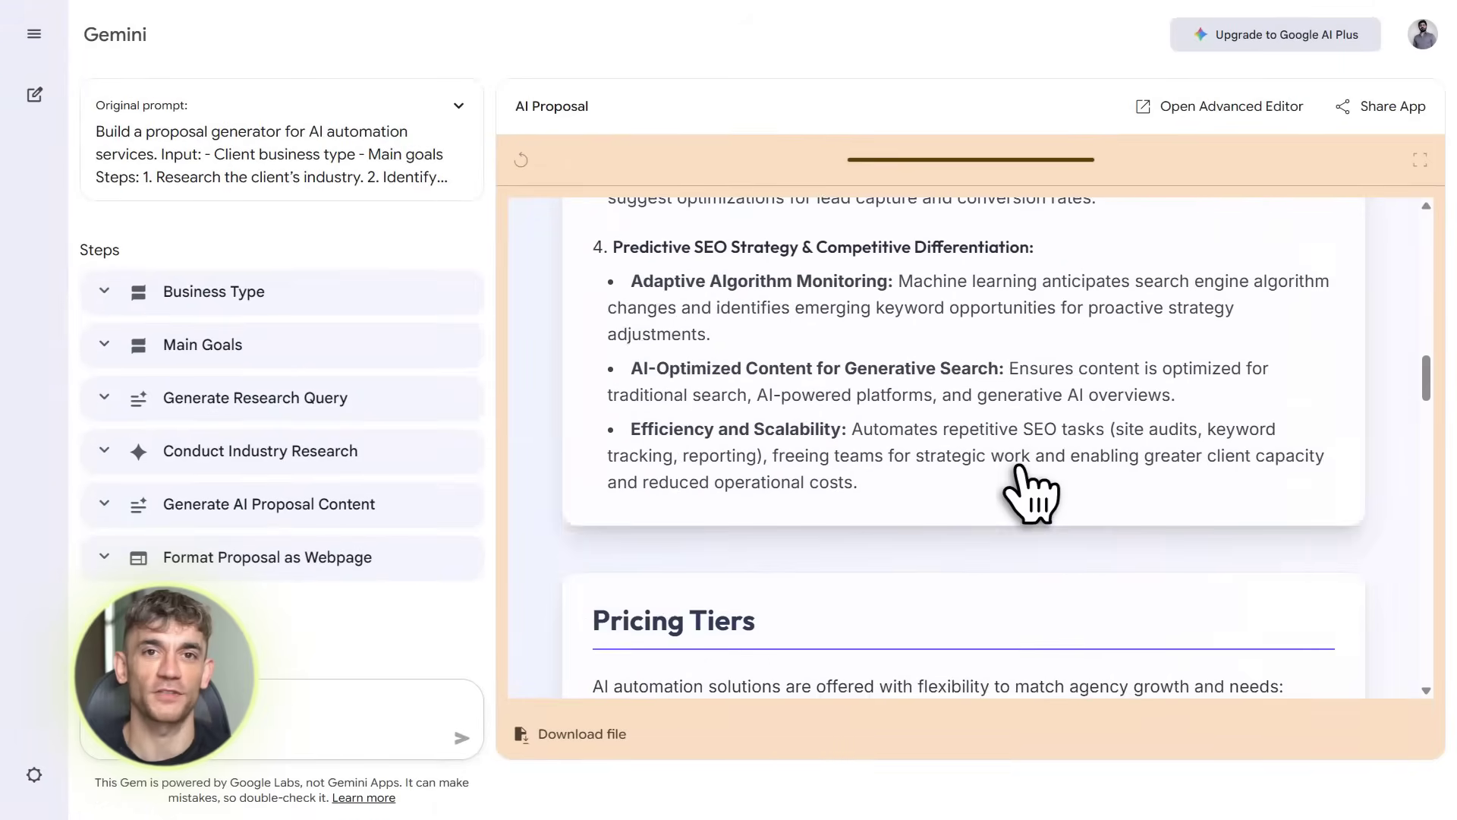
scroll(1030, 494, down, 5)
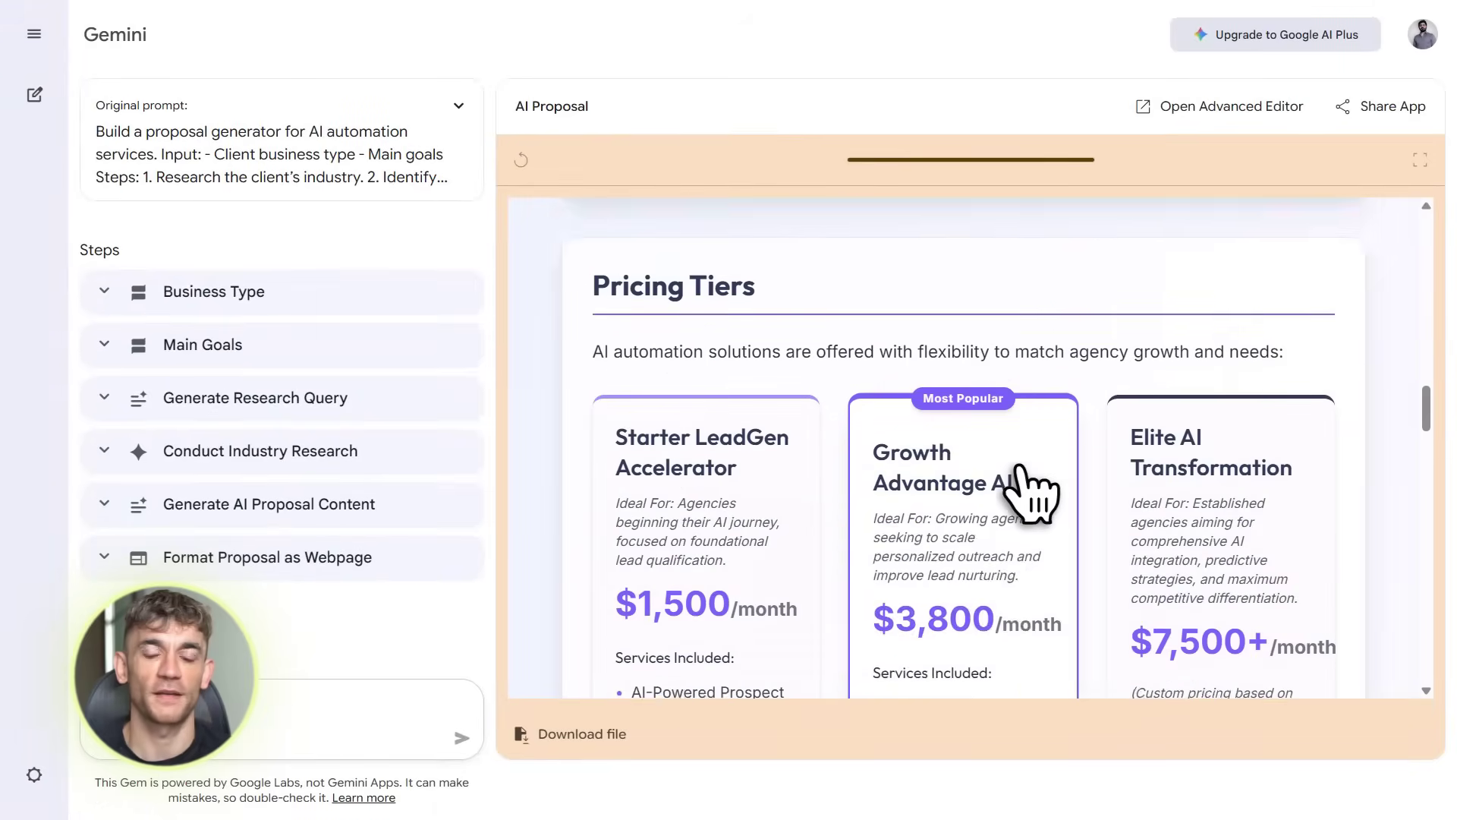
scroll(1214, 456, down, 15)
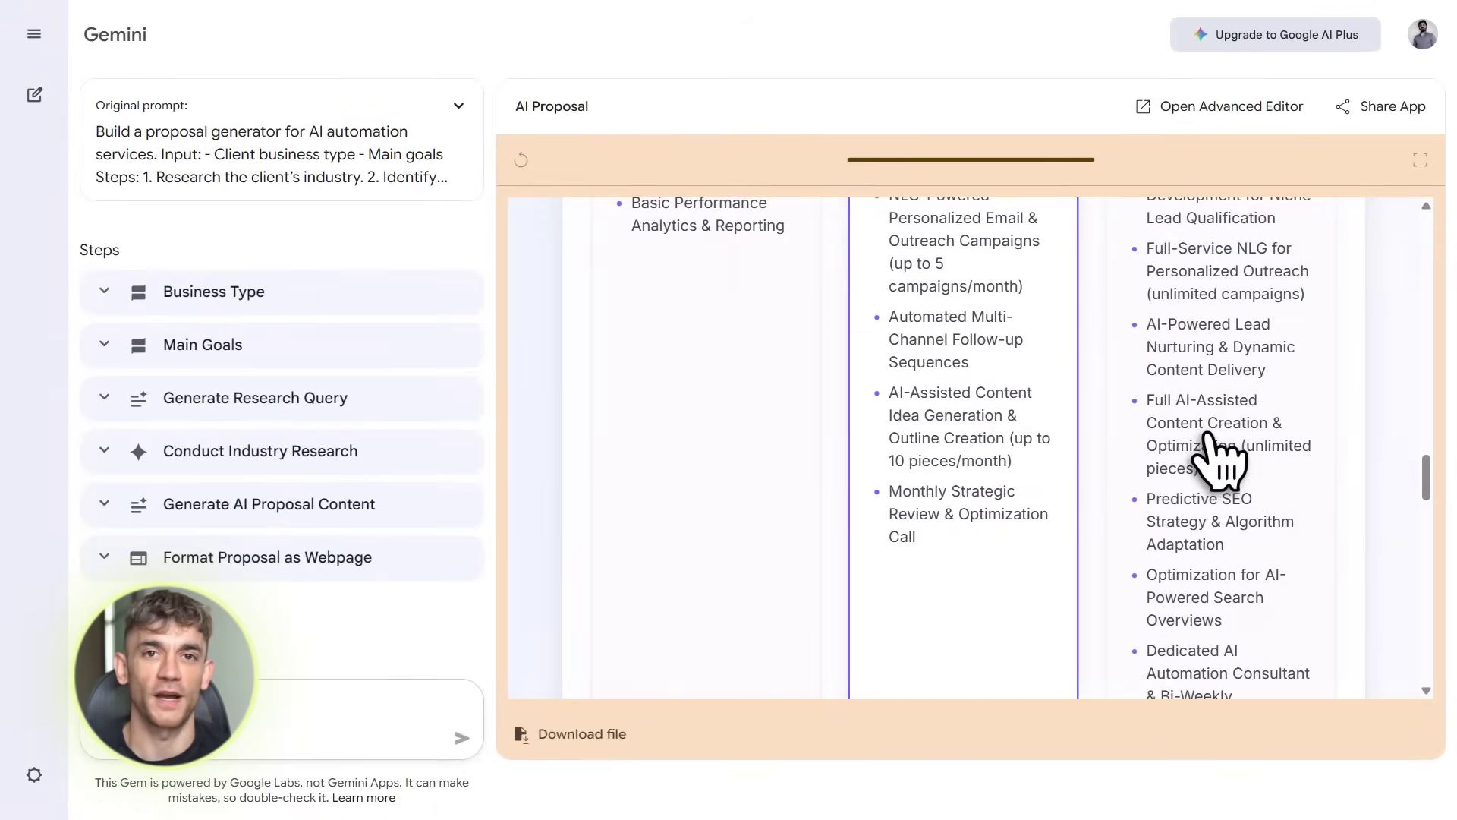
scroll(1287, 474, down, 15)
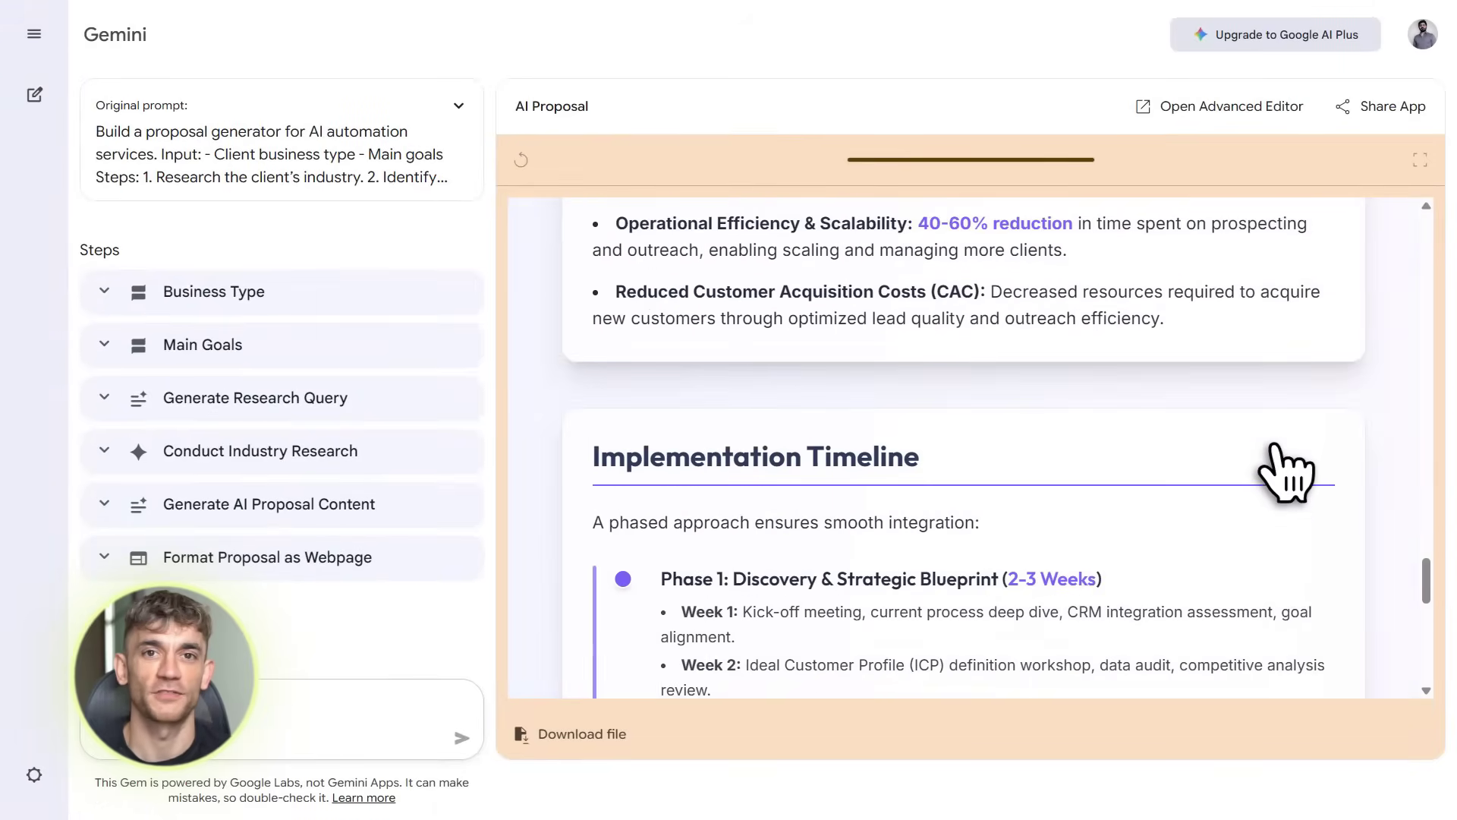
scroll(1288, 475, down, 3)
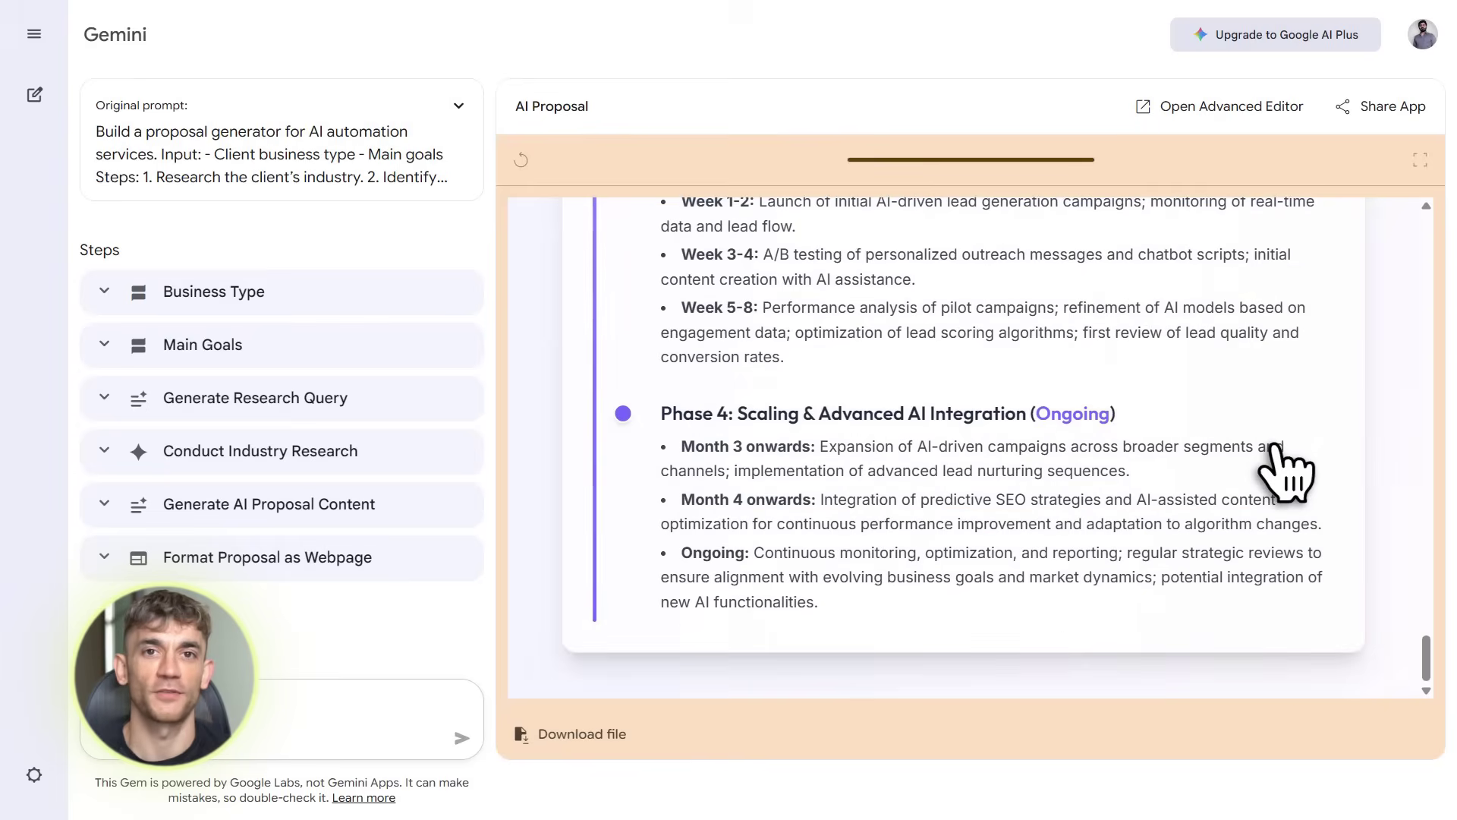
scroll(1288, 474, up, 18)
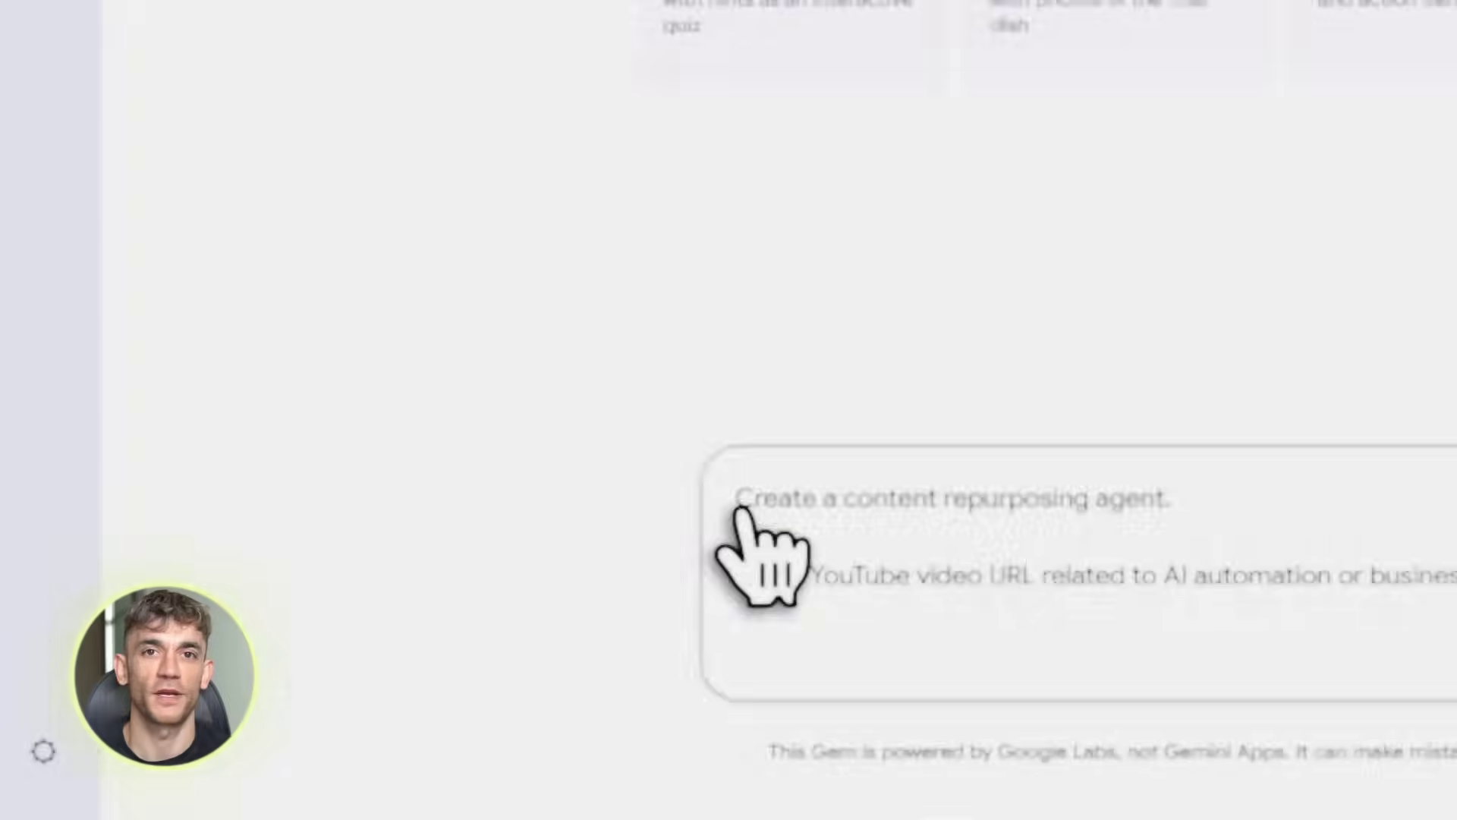
Step: Submit the content repurposing agent prompt to build the Content Crafter app
click(738, 502)
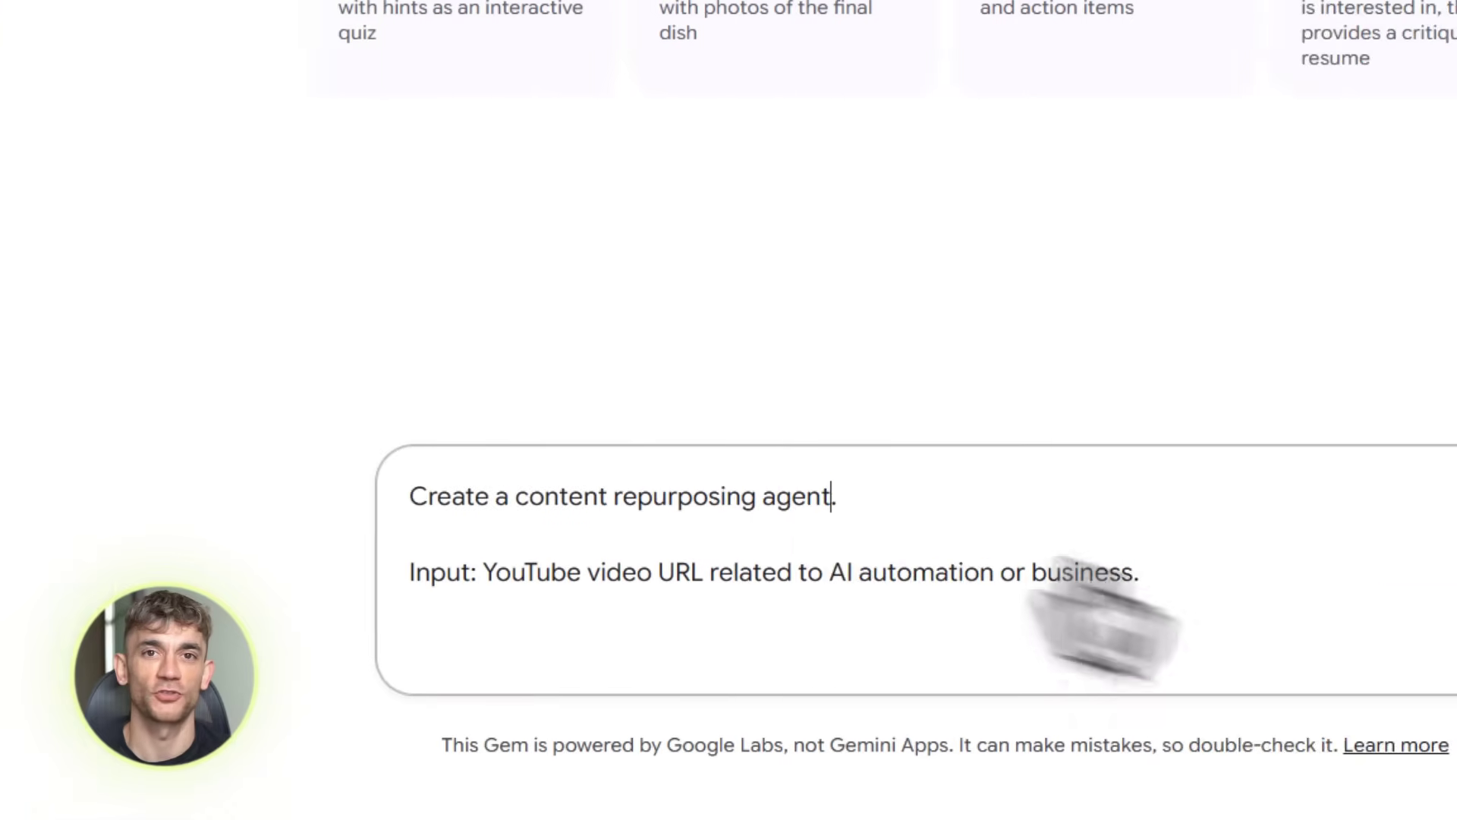
click(1456, 662)
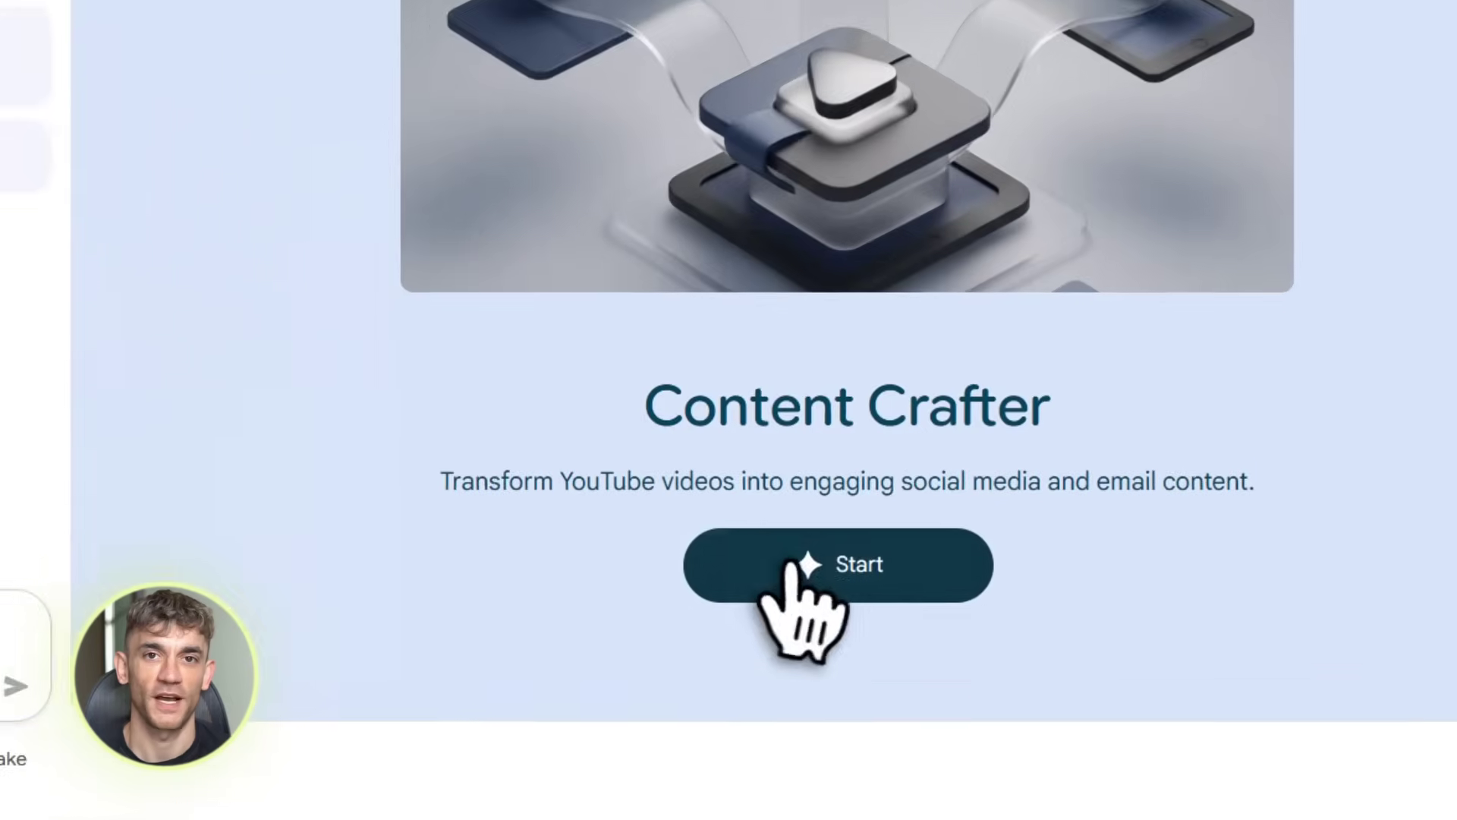
Step: Run Content Crafter and send a YouTube video URL for analysis
click(945, 663)
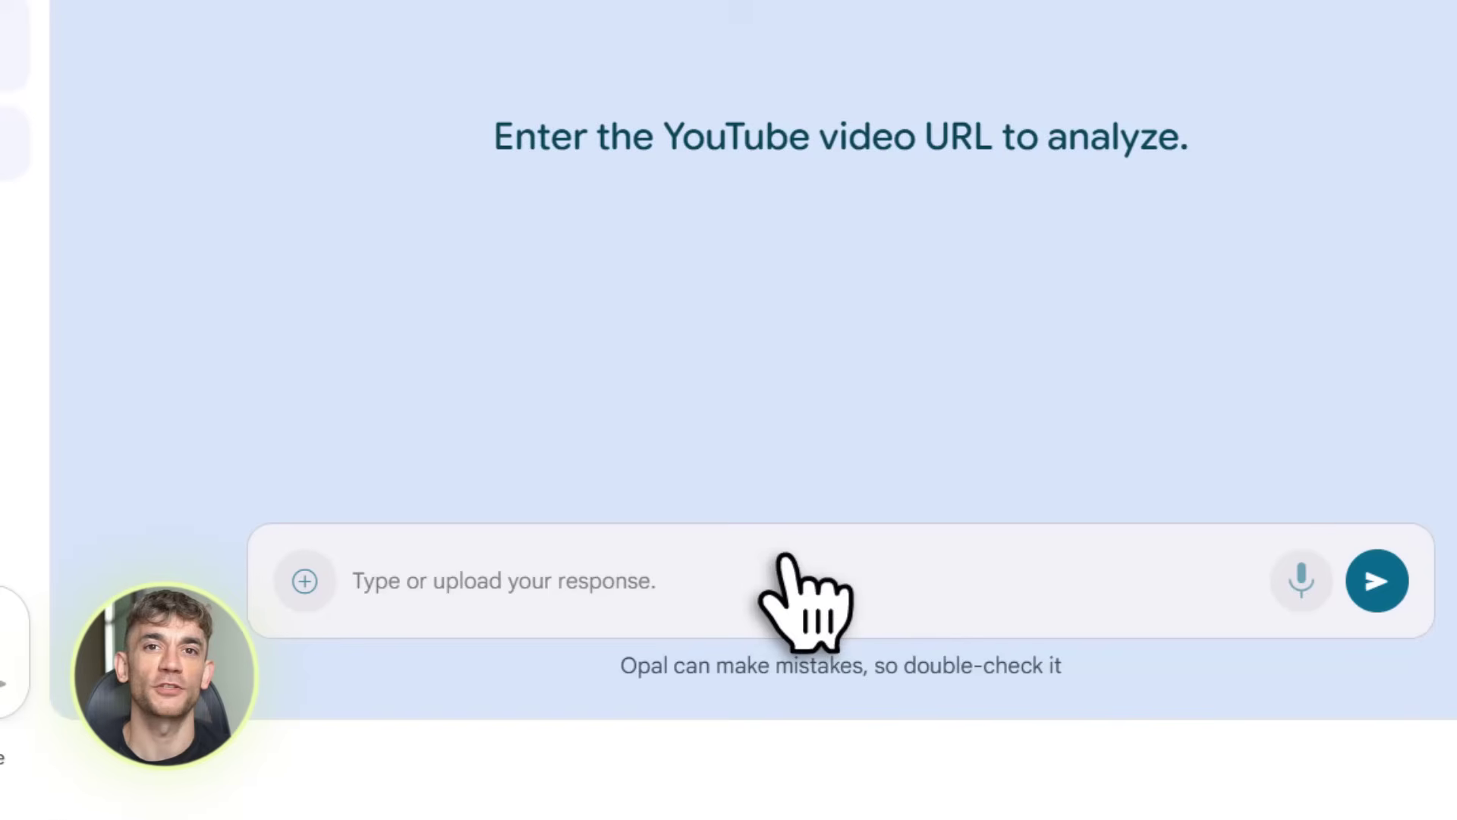
drag(489, 148, 1219, 221)
click(1246, 212)
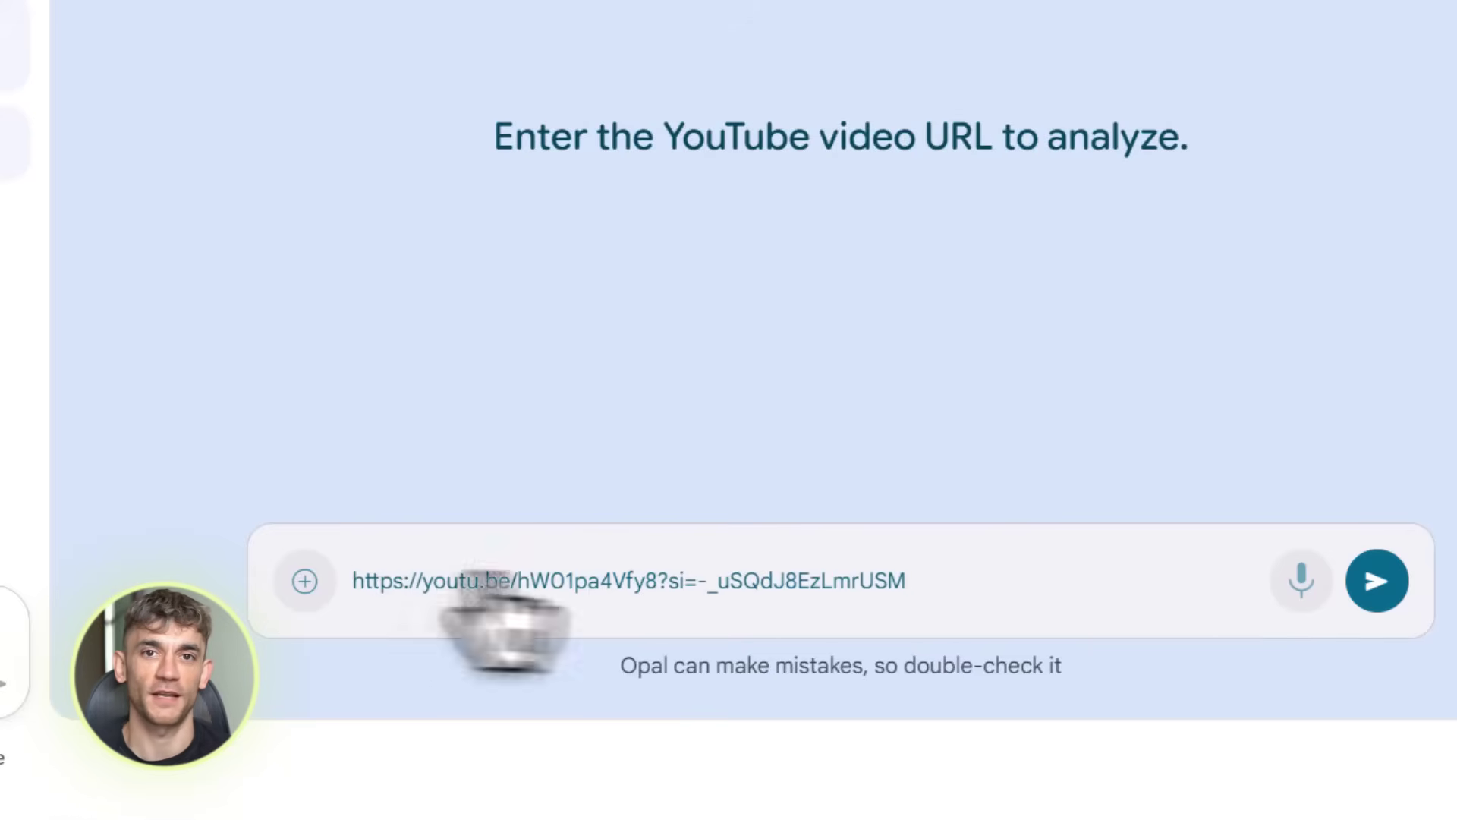
click(1376, 583)
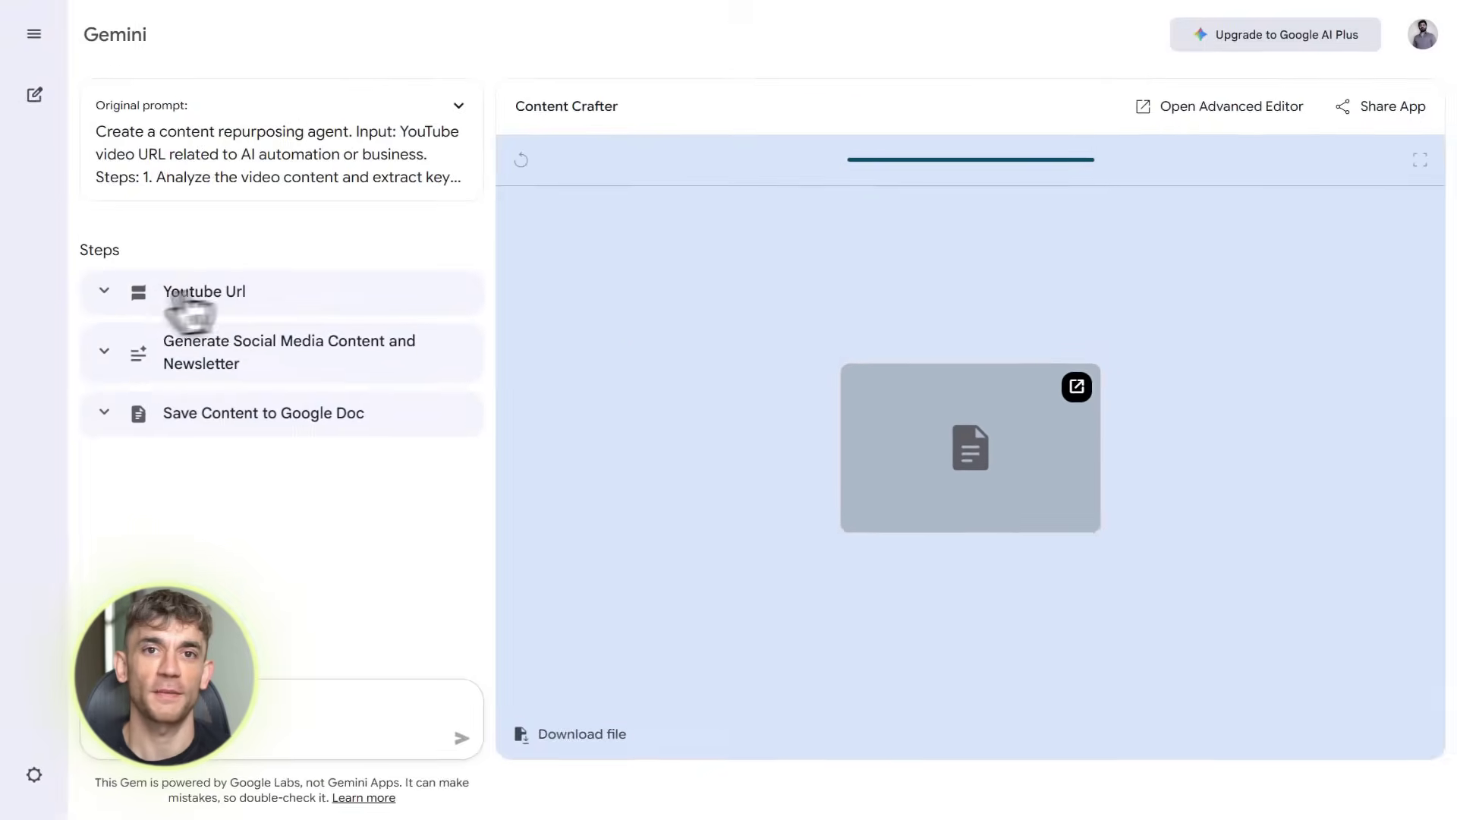
Step: Expand the Youtube Url, Generate Social Media Content and Newsletter, and Save Content steps
click(221, 296)
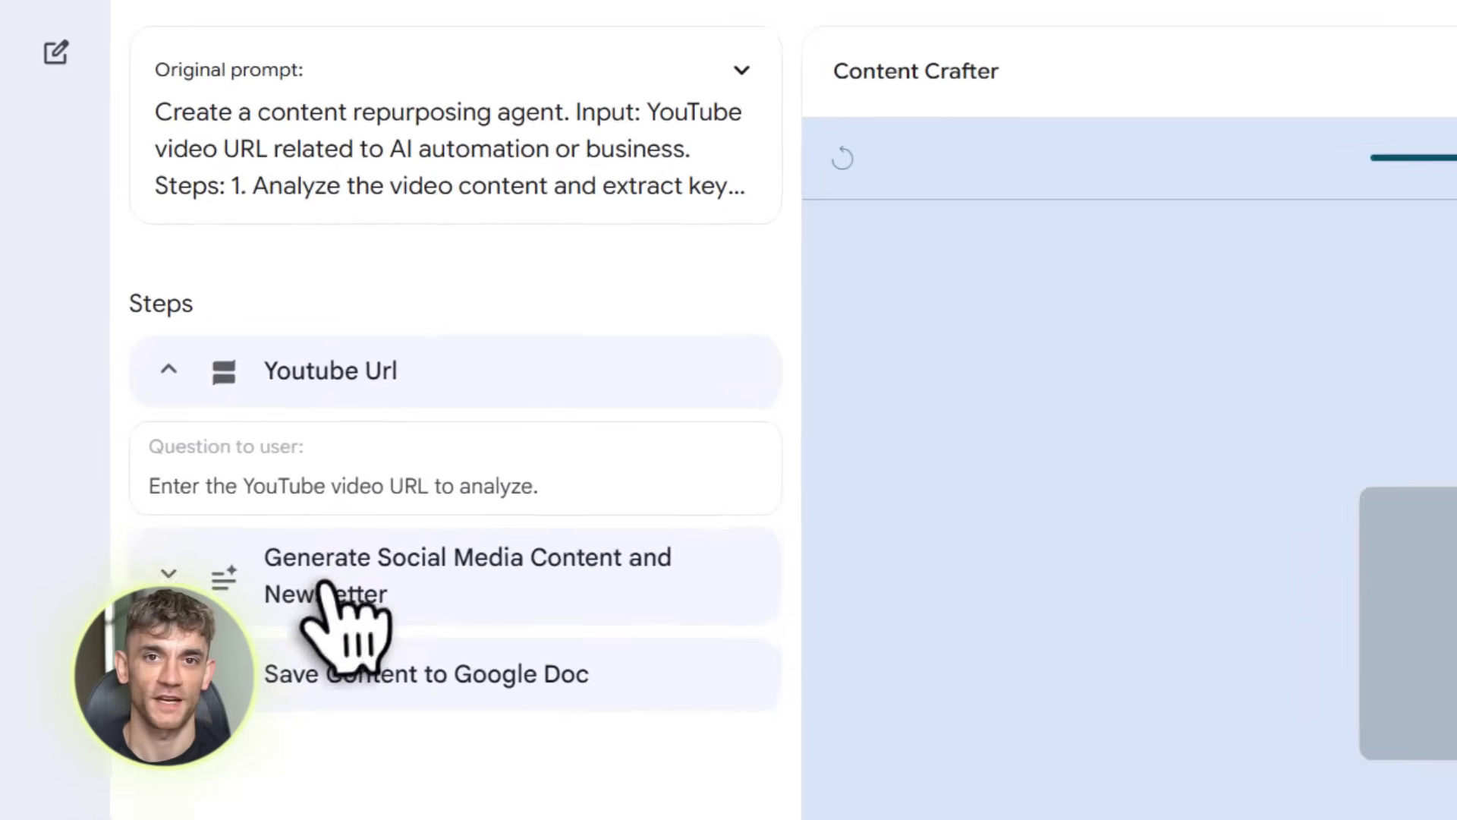
click(225, 458)
scroll(293, 611, down, 5)
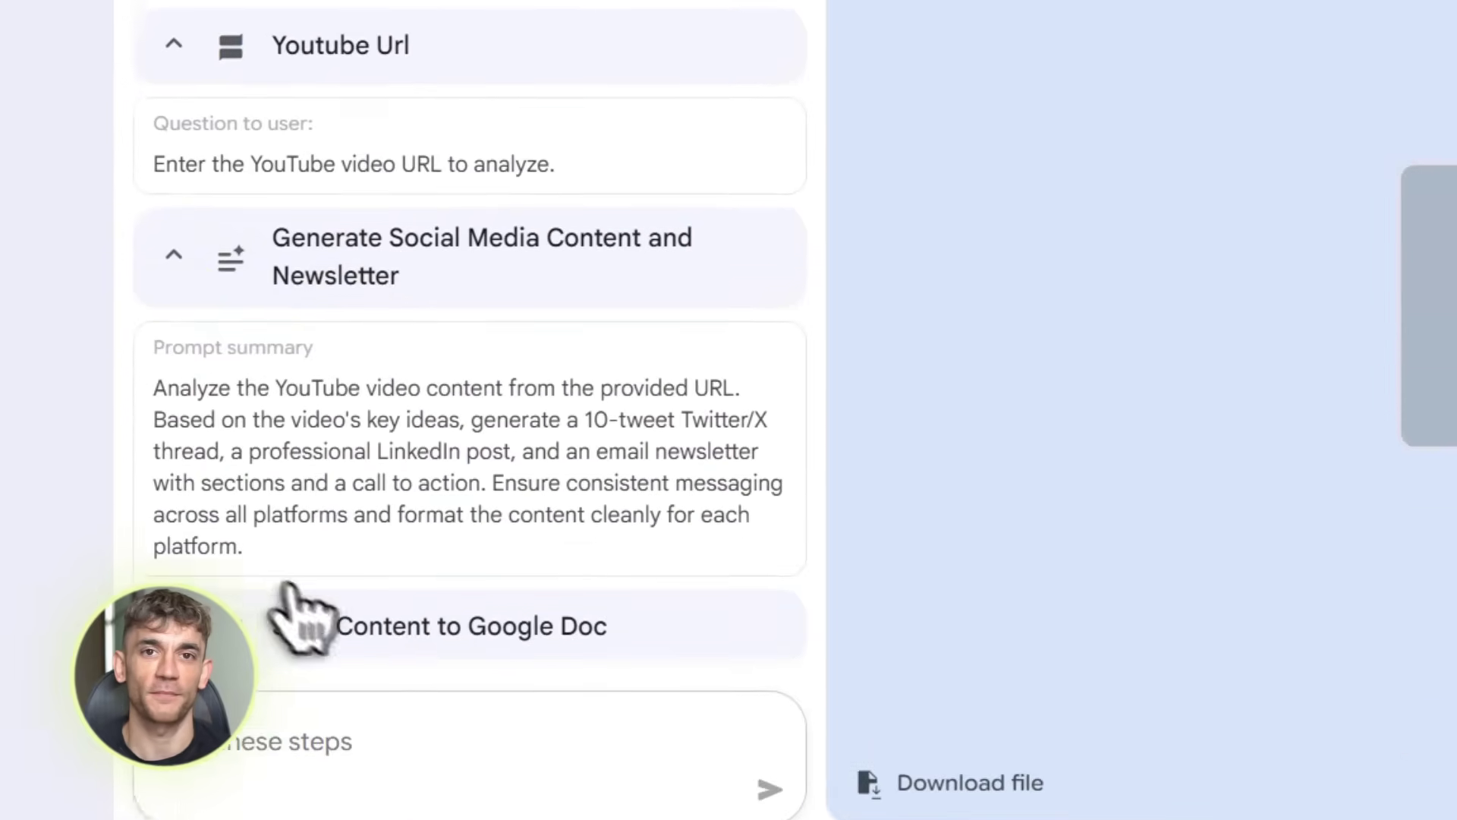
click(439, 585)
scroll(383, 576, down, 2)
drag(270, 524, 577, 513)
Step: Open the generated Google Doc and review its Twitter/X thread
click(1252, 300)
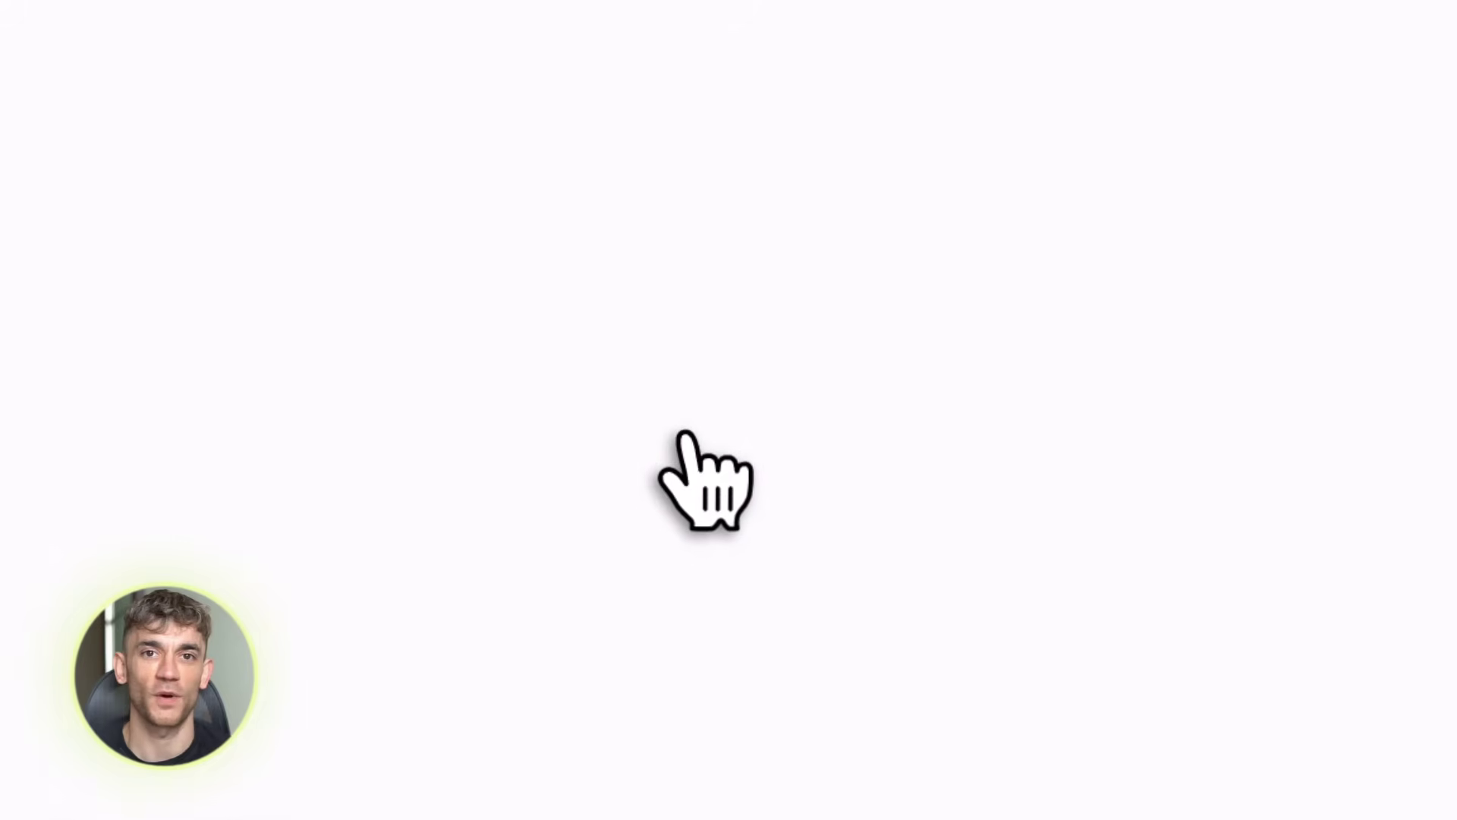
drag(694, 417, 979, 378)
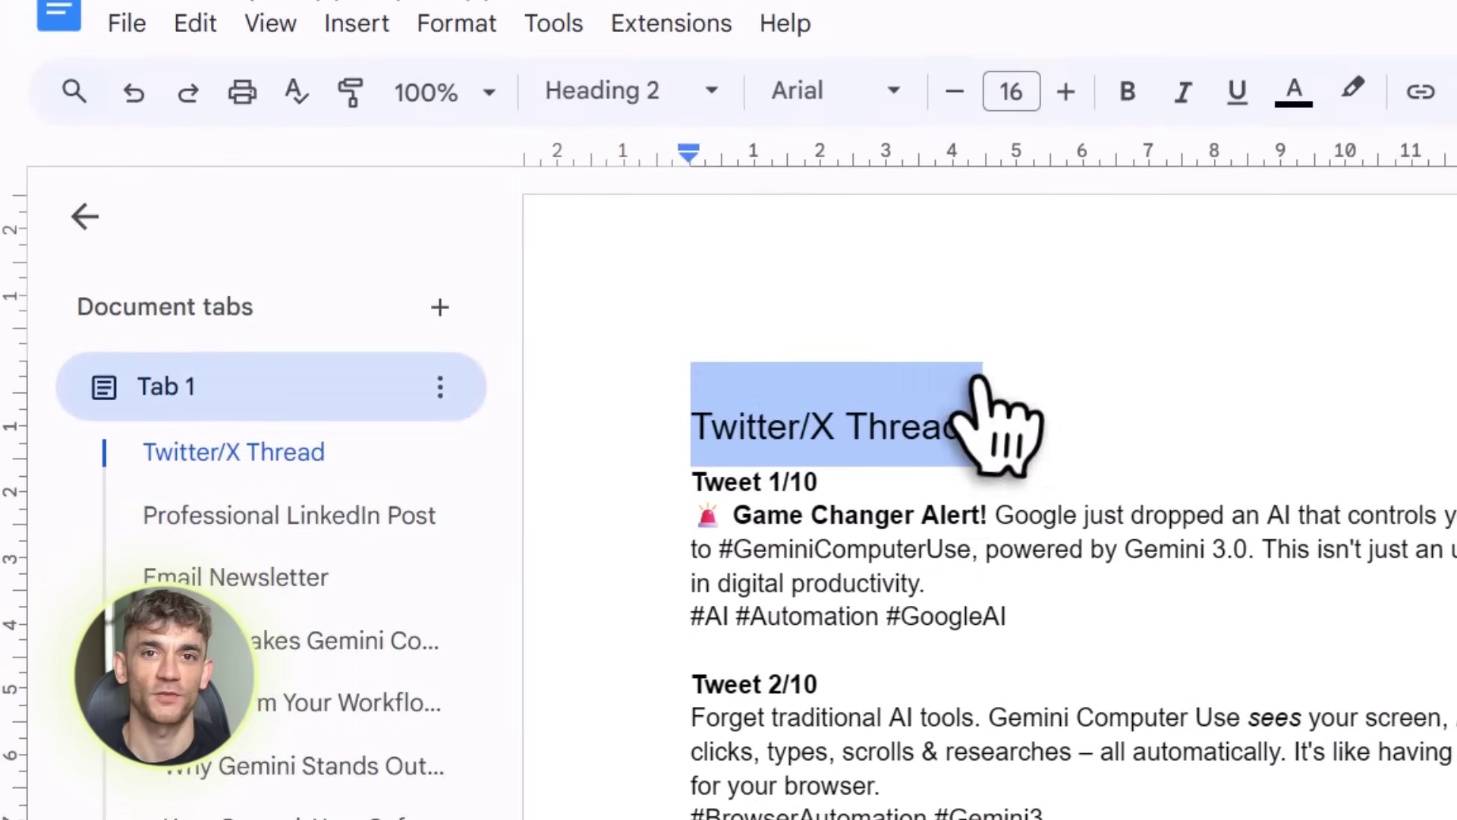
click(1063, 478)
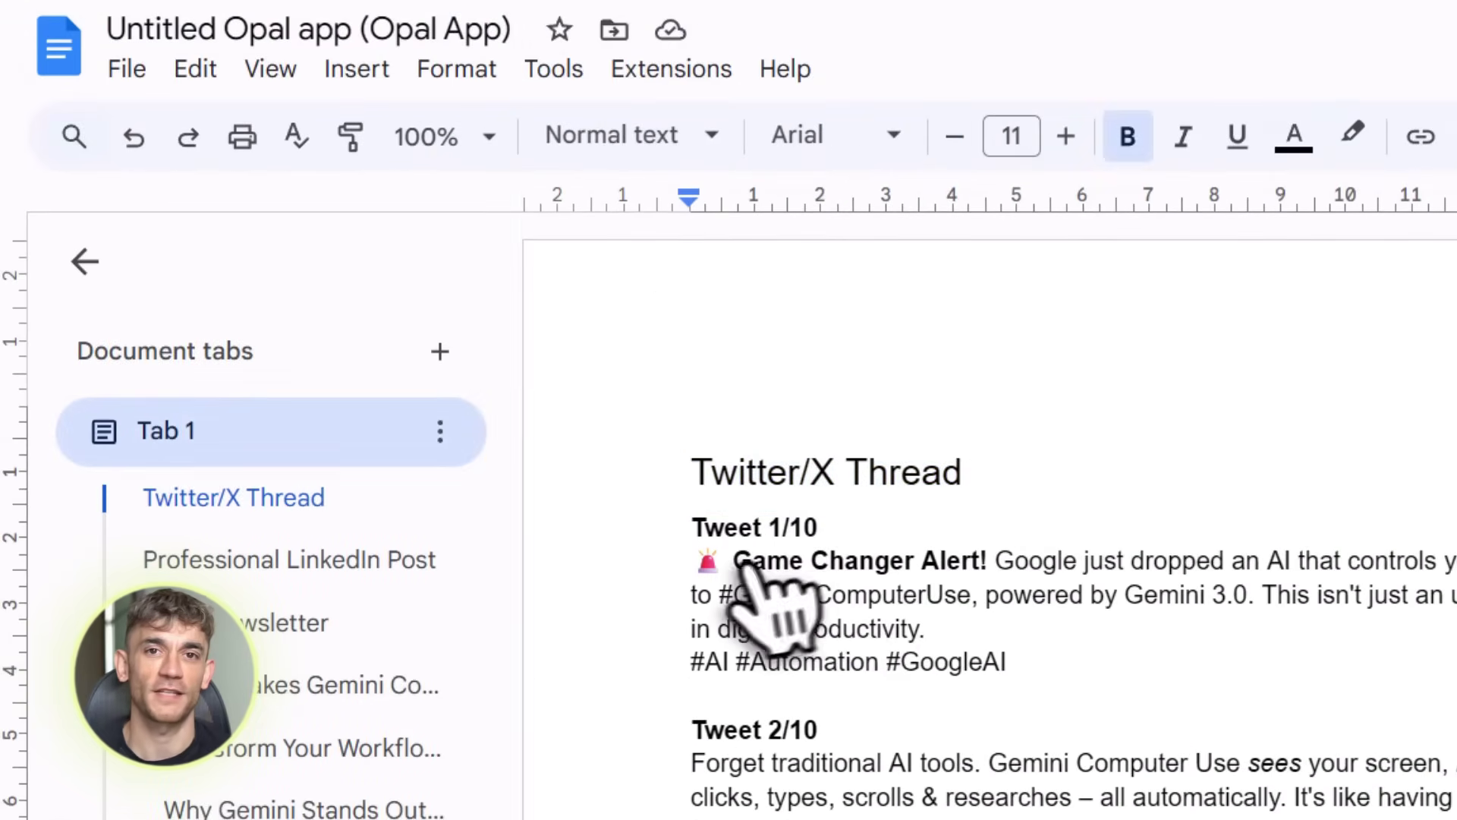
drag(735, 562, 1043, 702)
click(1046, 697)
scroll(1048, 721, down, 10)
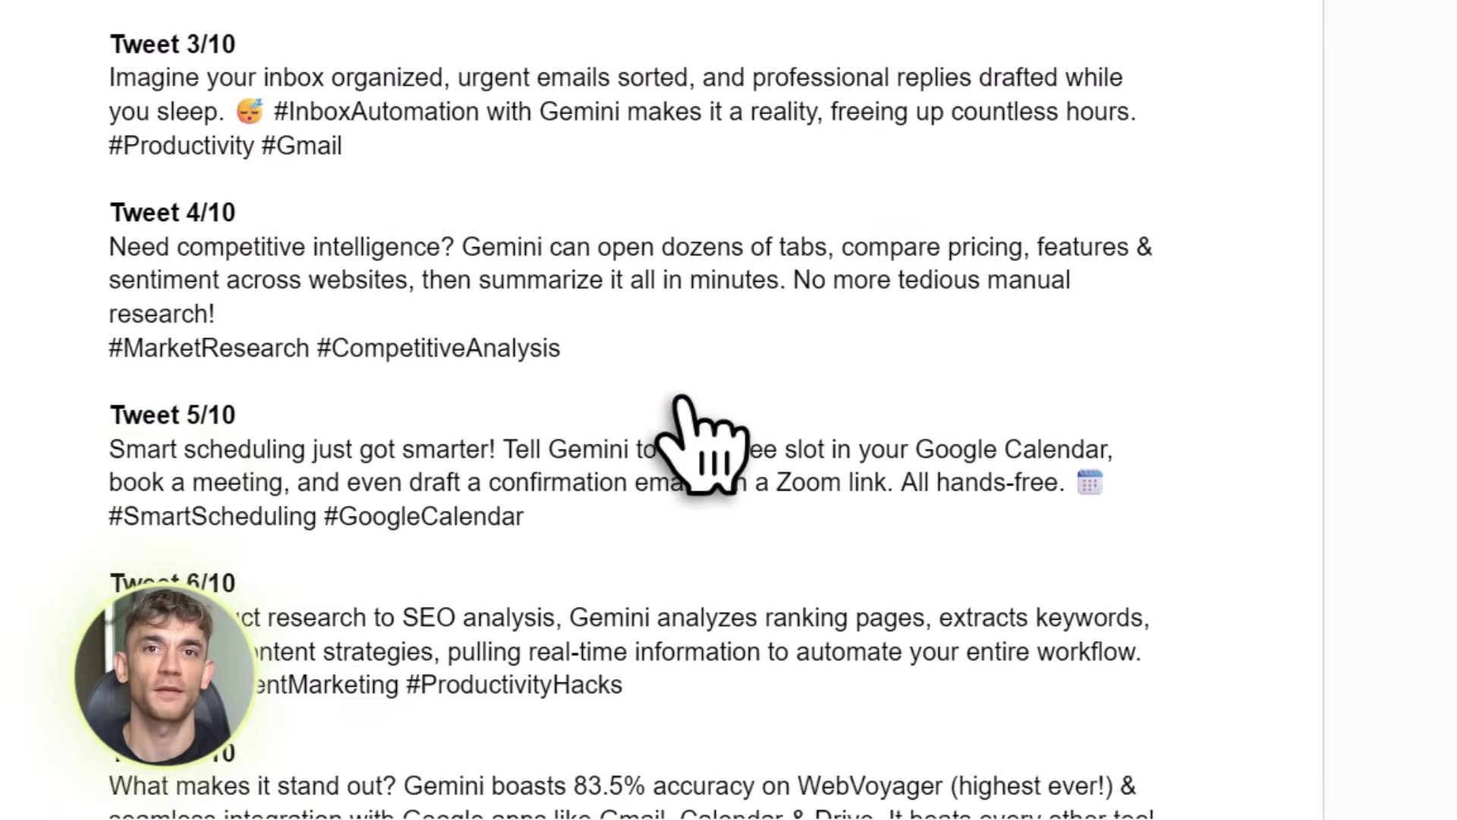
scroll(698, 440, down, 13)
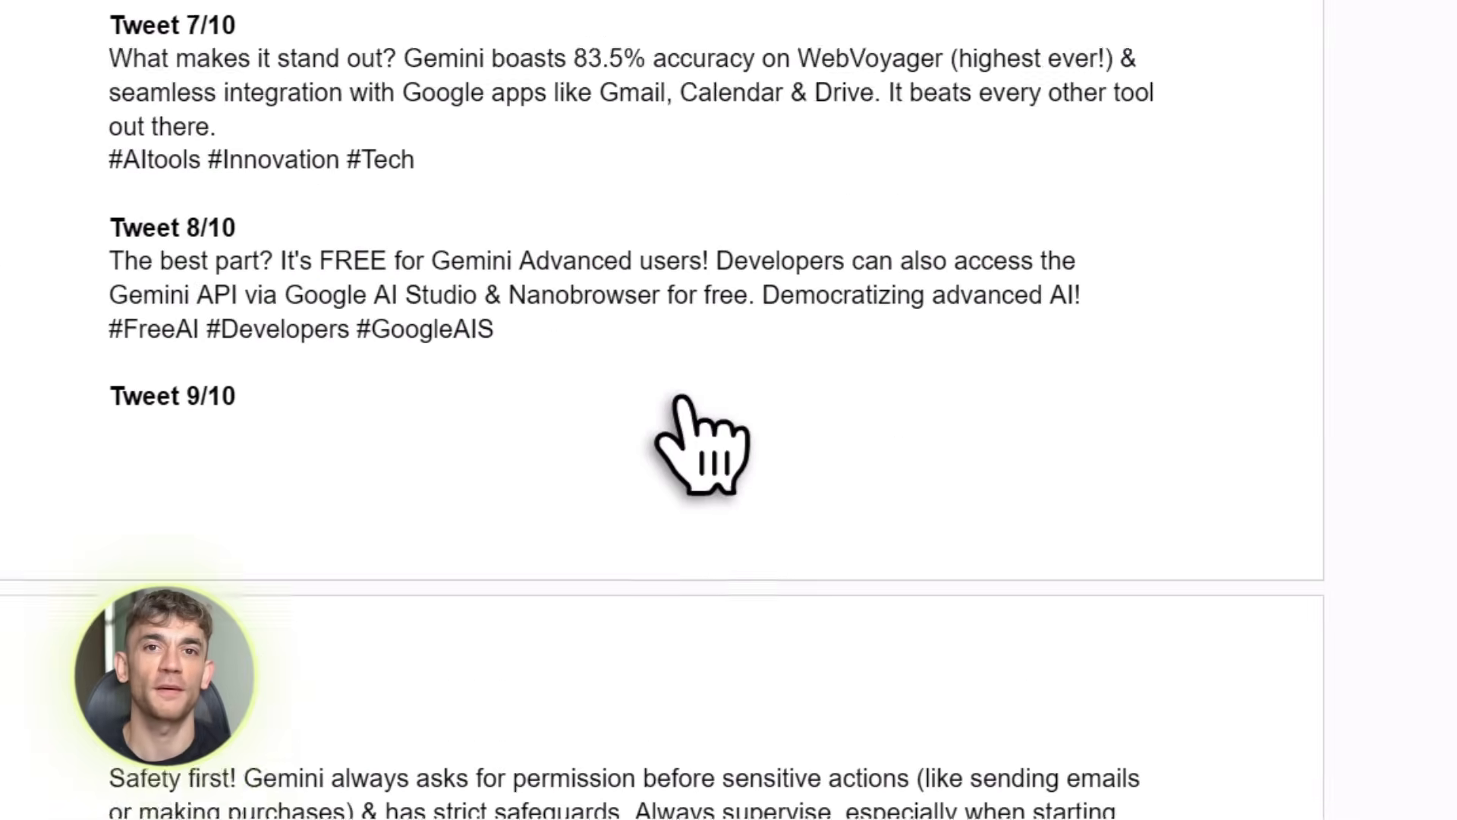
scroll(682, 401, down, 4)
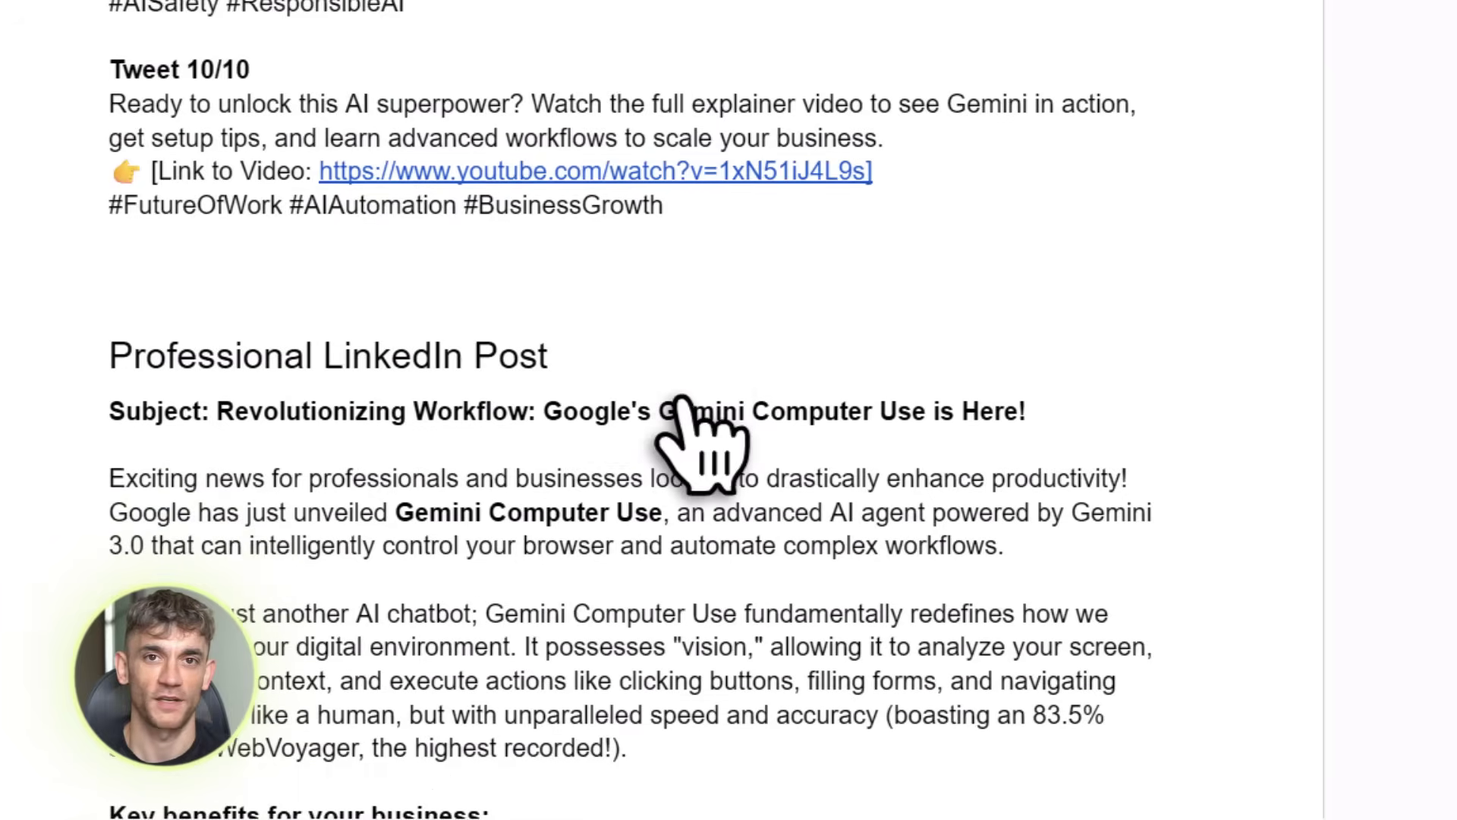
scroll(682, 400, down, 4)
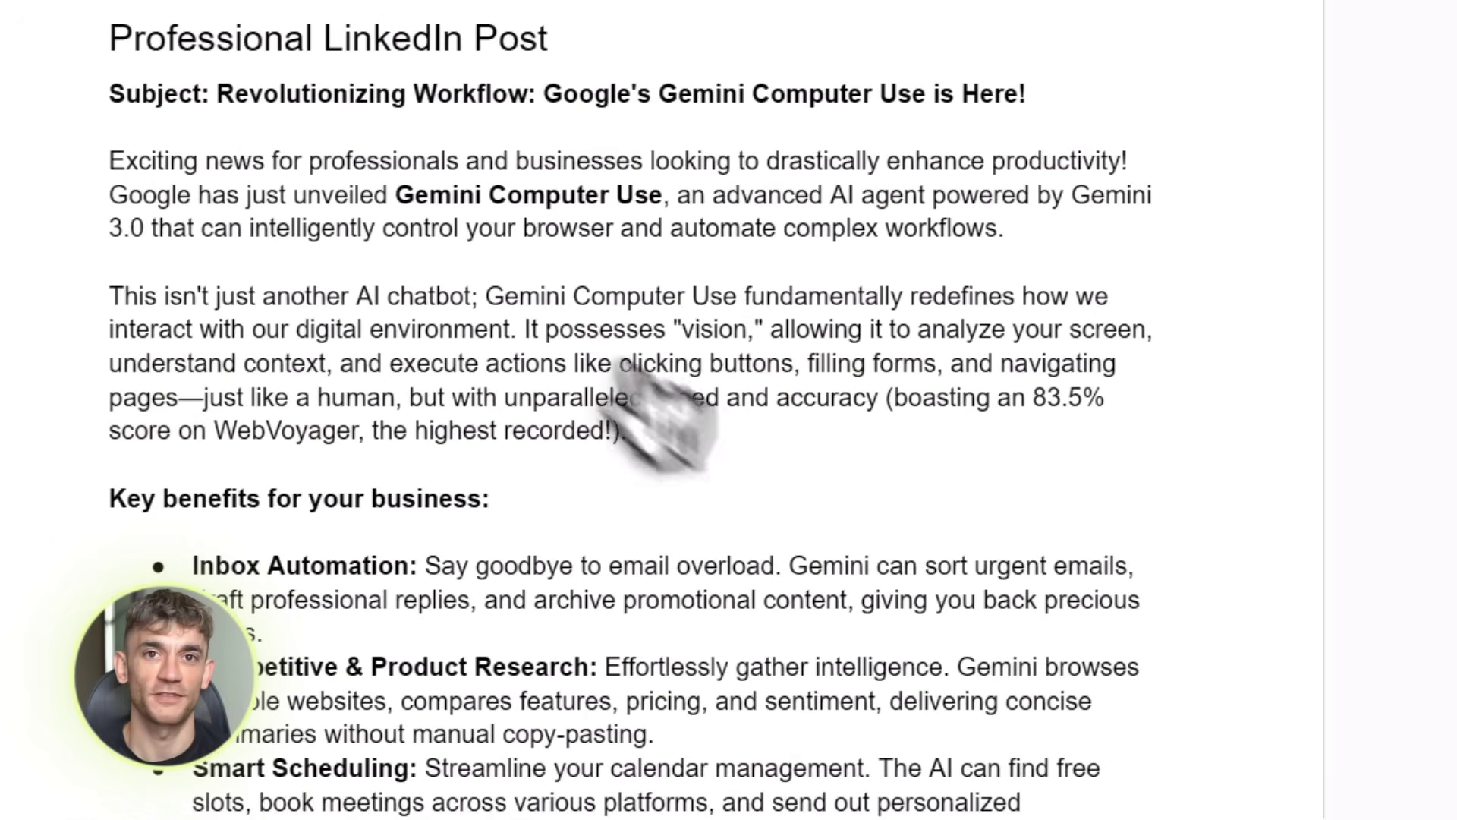
Step: Scroll through the Professional LinkedIn Post and email newsletter sections of the doc
drag(114, 39, 550, 42)
click(548, 40)
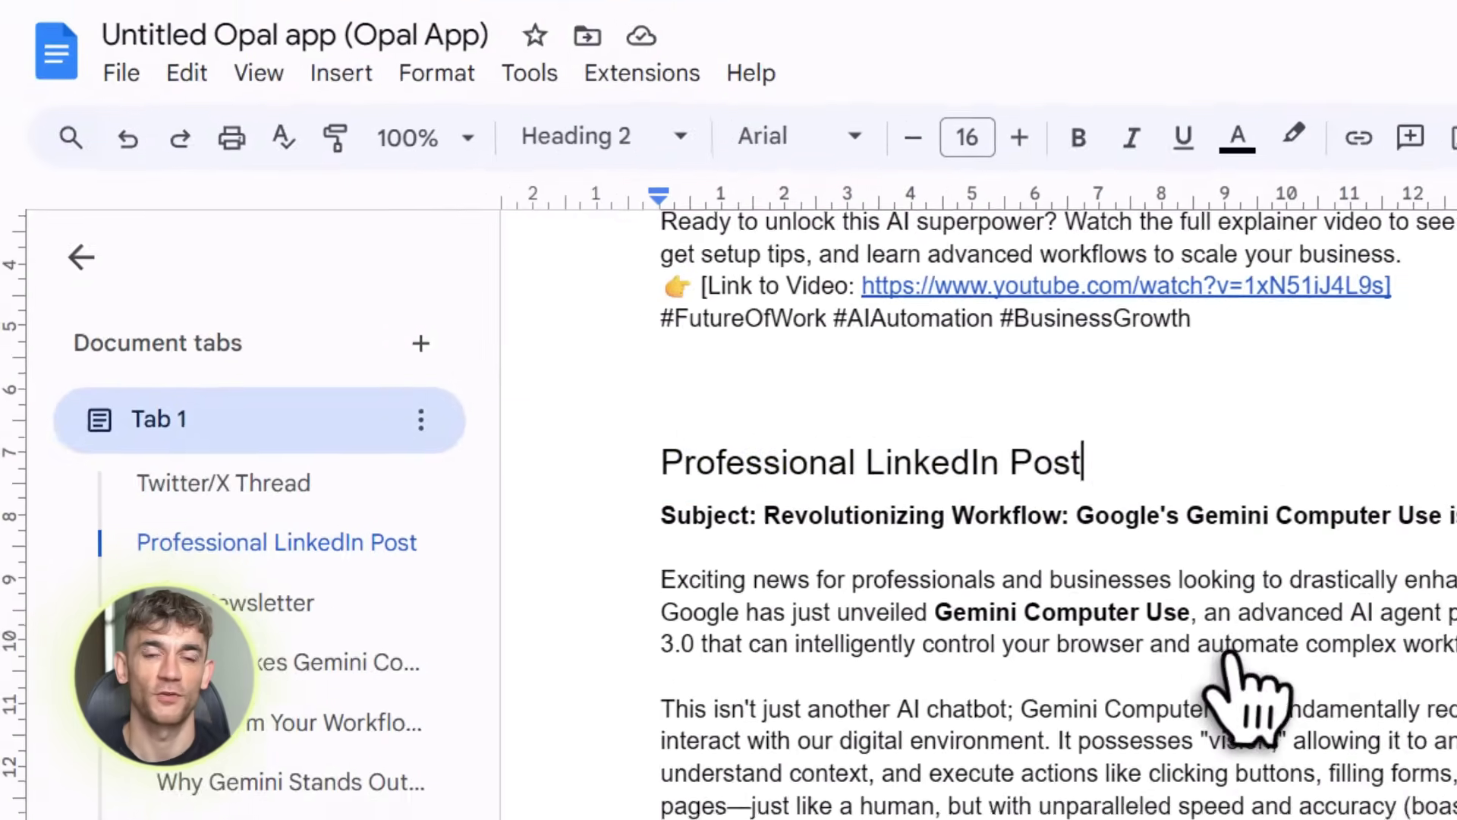
scroll(1229, 668, down, 4)
scroll(1230, 668, down, 7)
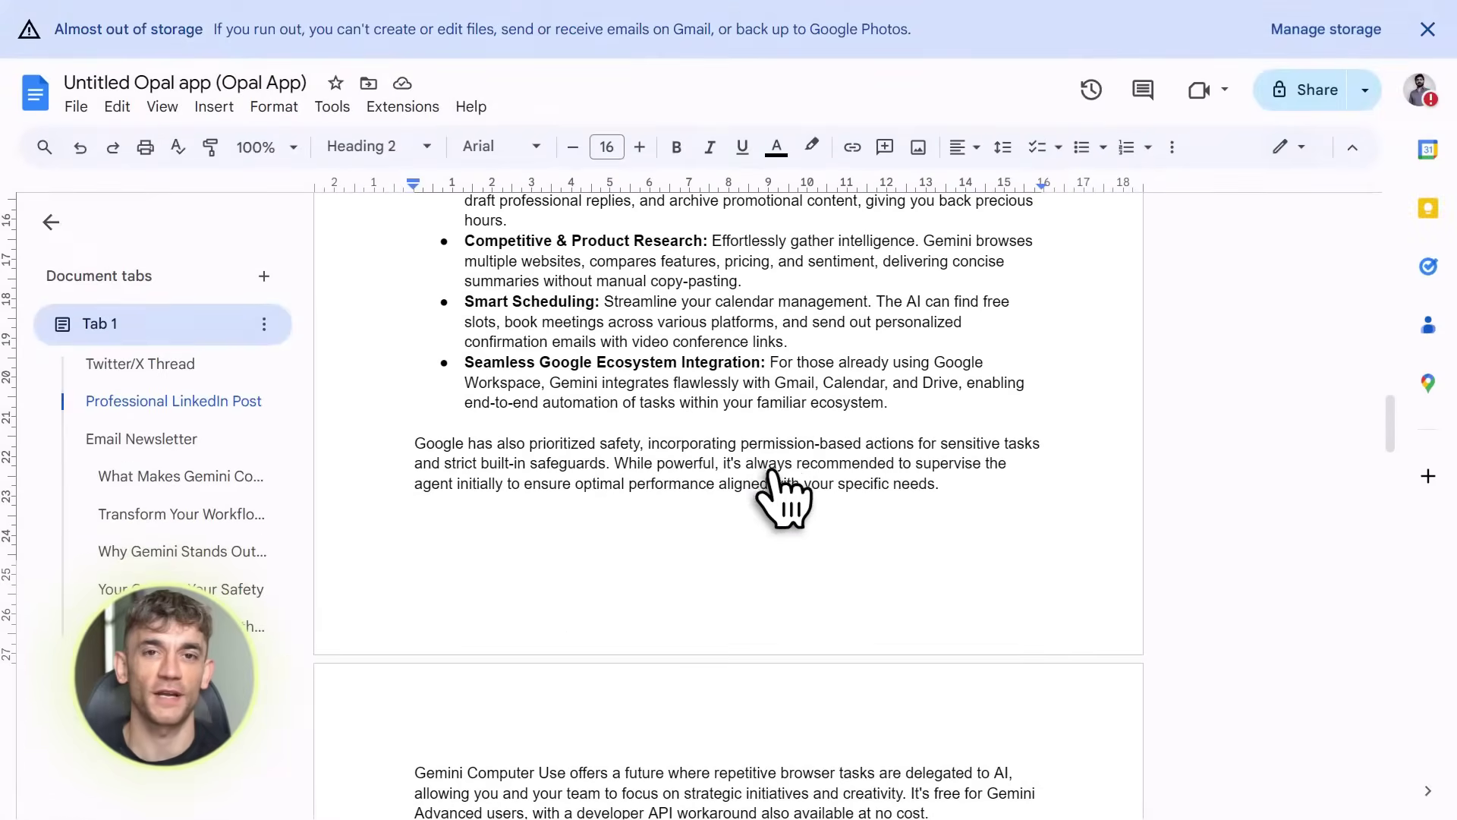
scroll(774, 485, down, 4)
scroll(782, 494, down, 7)
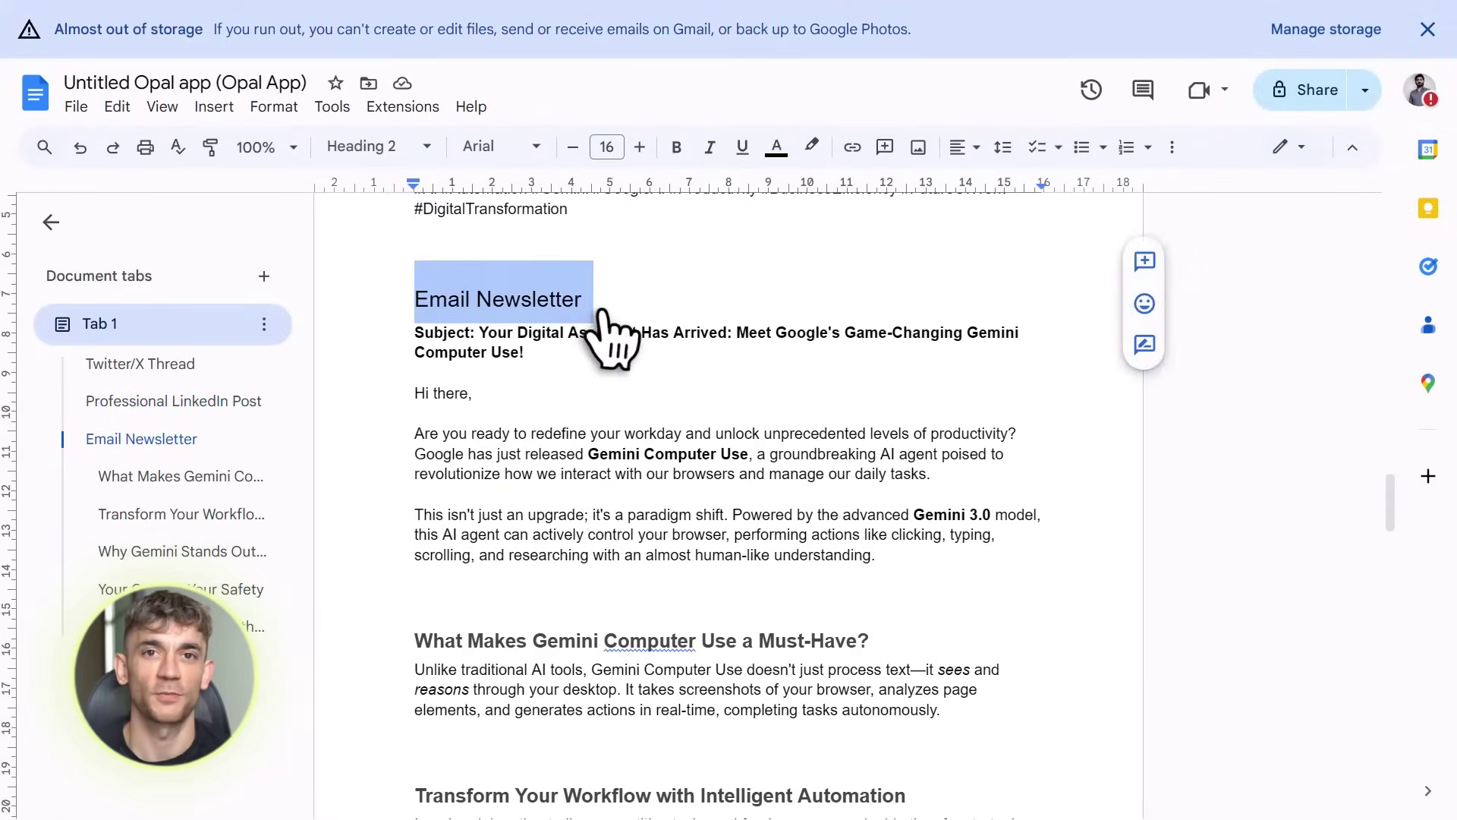
scroll(826, 566, down, 13)
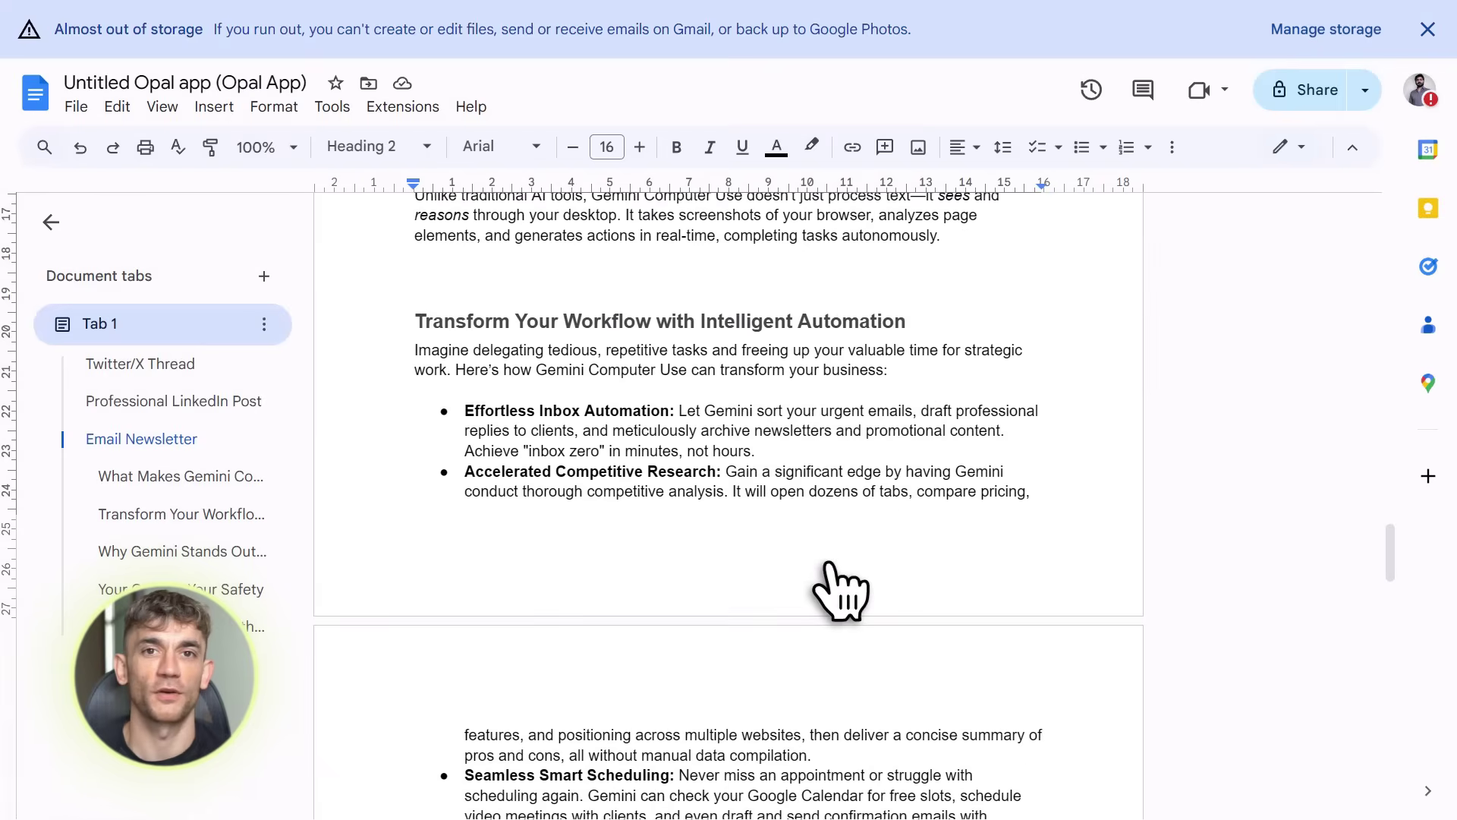
scroll(838, 592, down, 8)
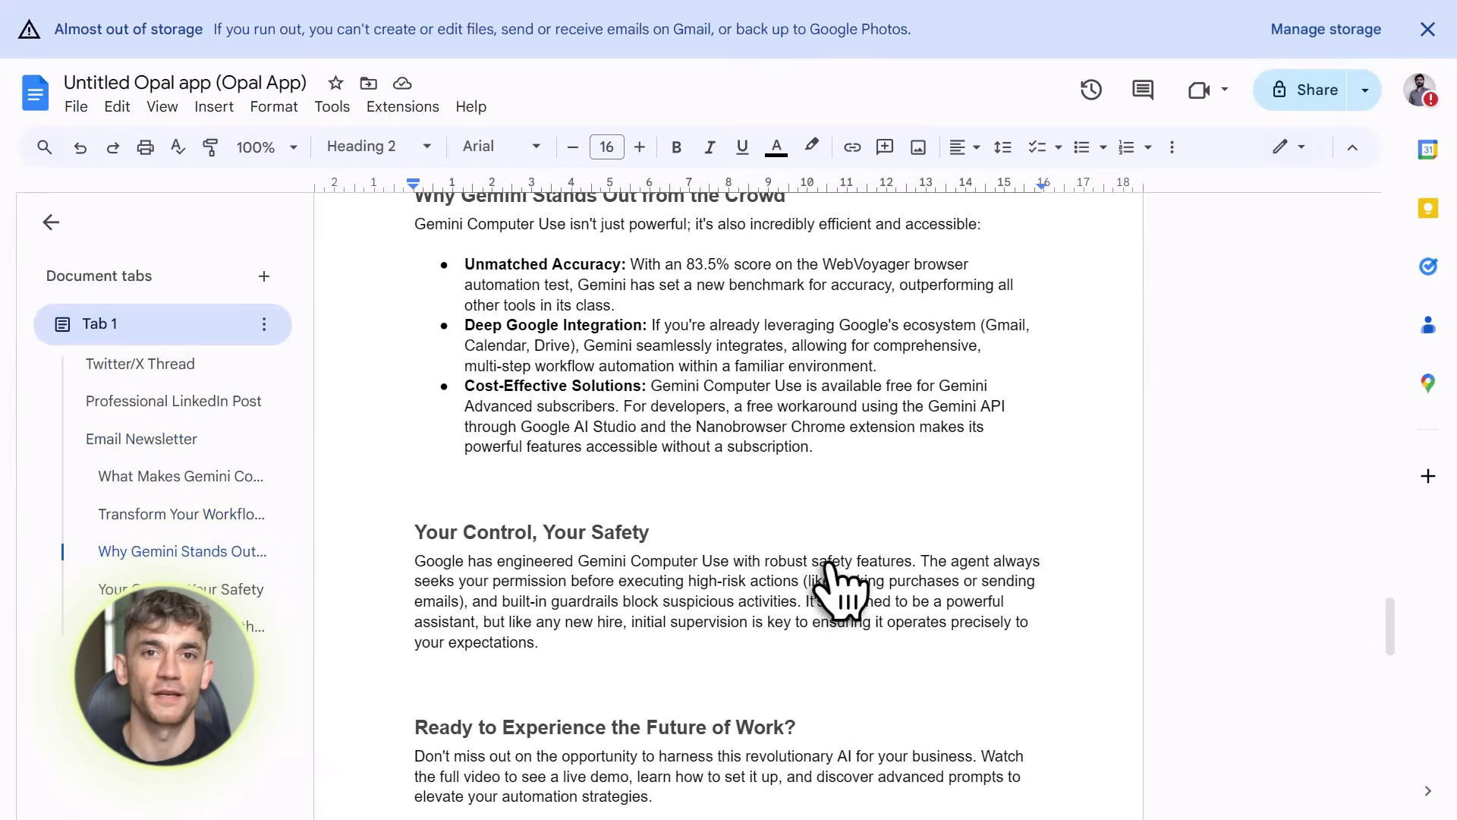
scroll(838, 592, down, 4)
scroll(839, 592, down, 4)
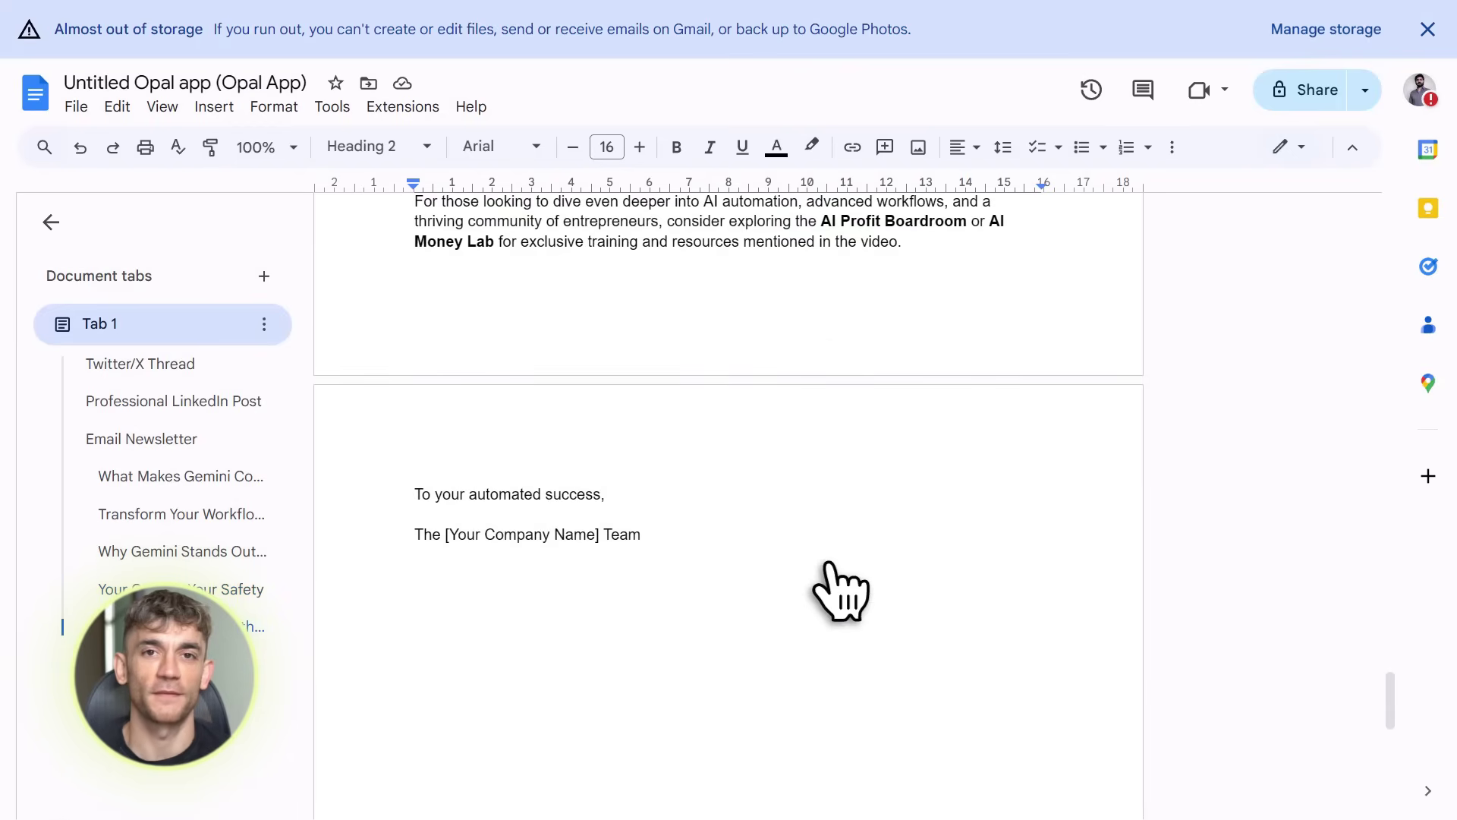
scroll(841, 592, up, 20)
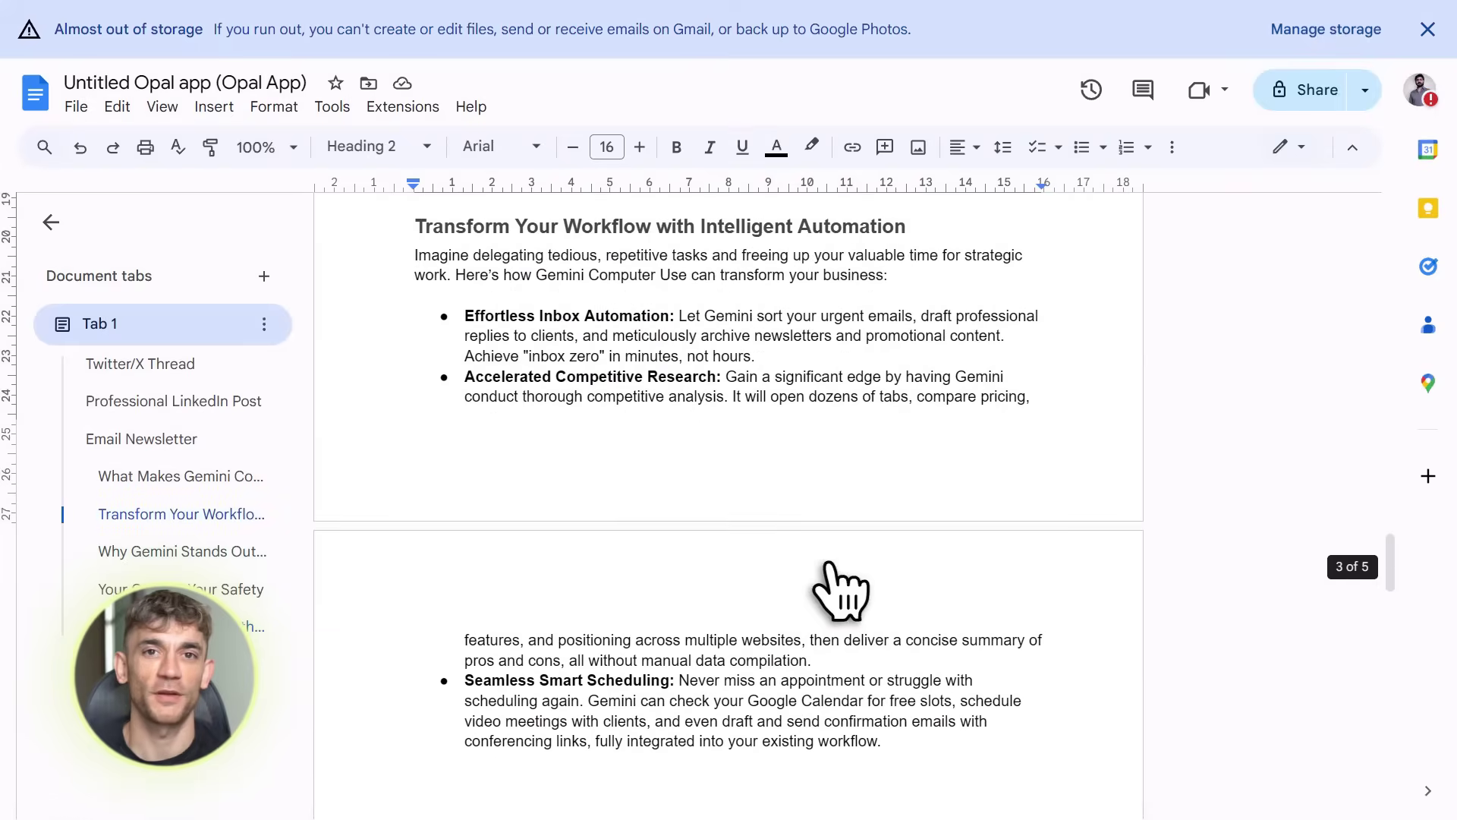
scroll(838, 592, up, 7)
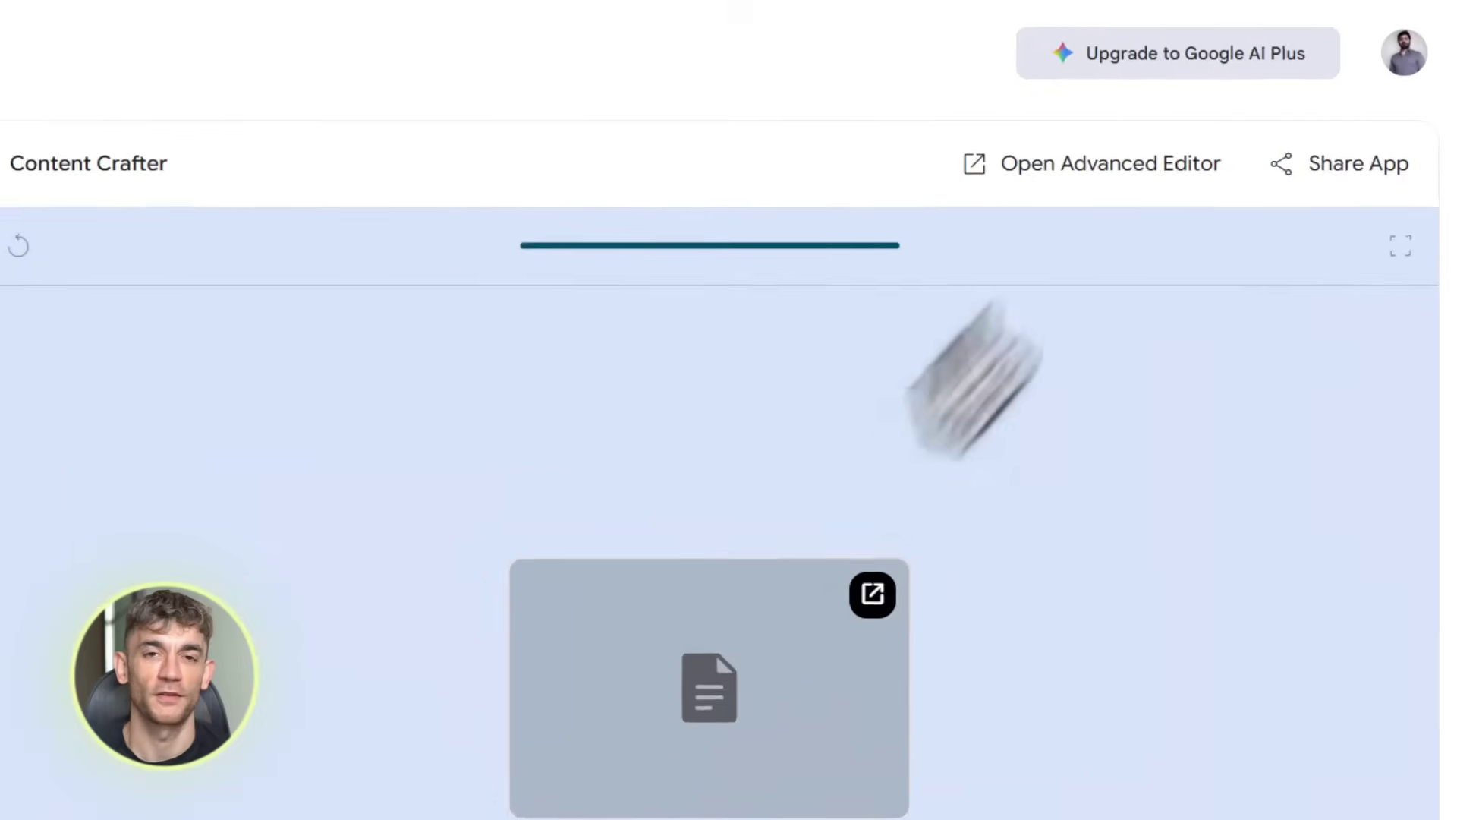
Step: Open Content Crafter in the advanced editor and inspect the Youtube Url step's question
click(1108, 164)
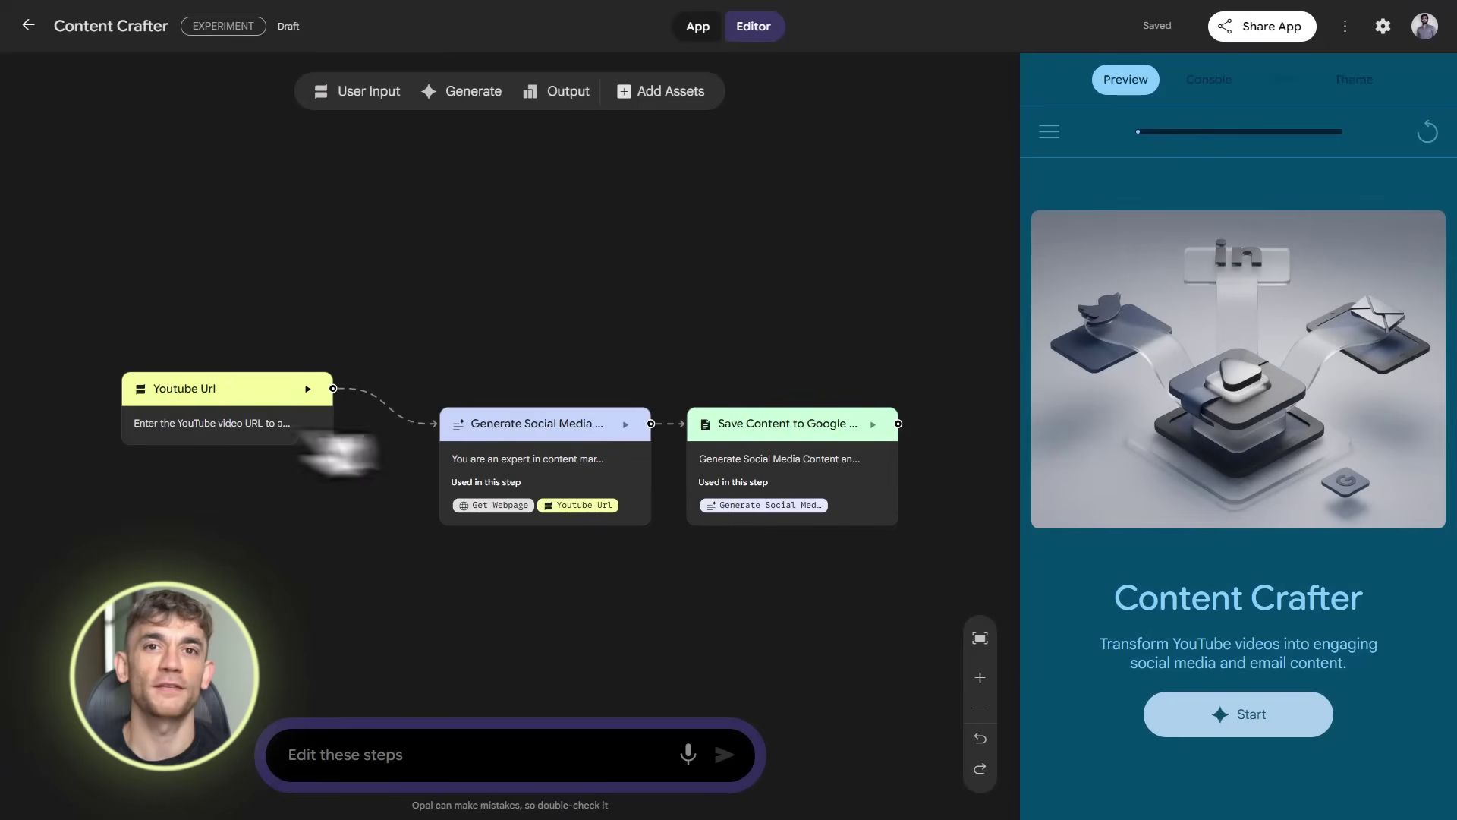
click(239, 434)
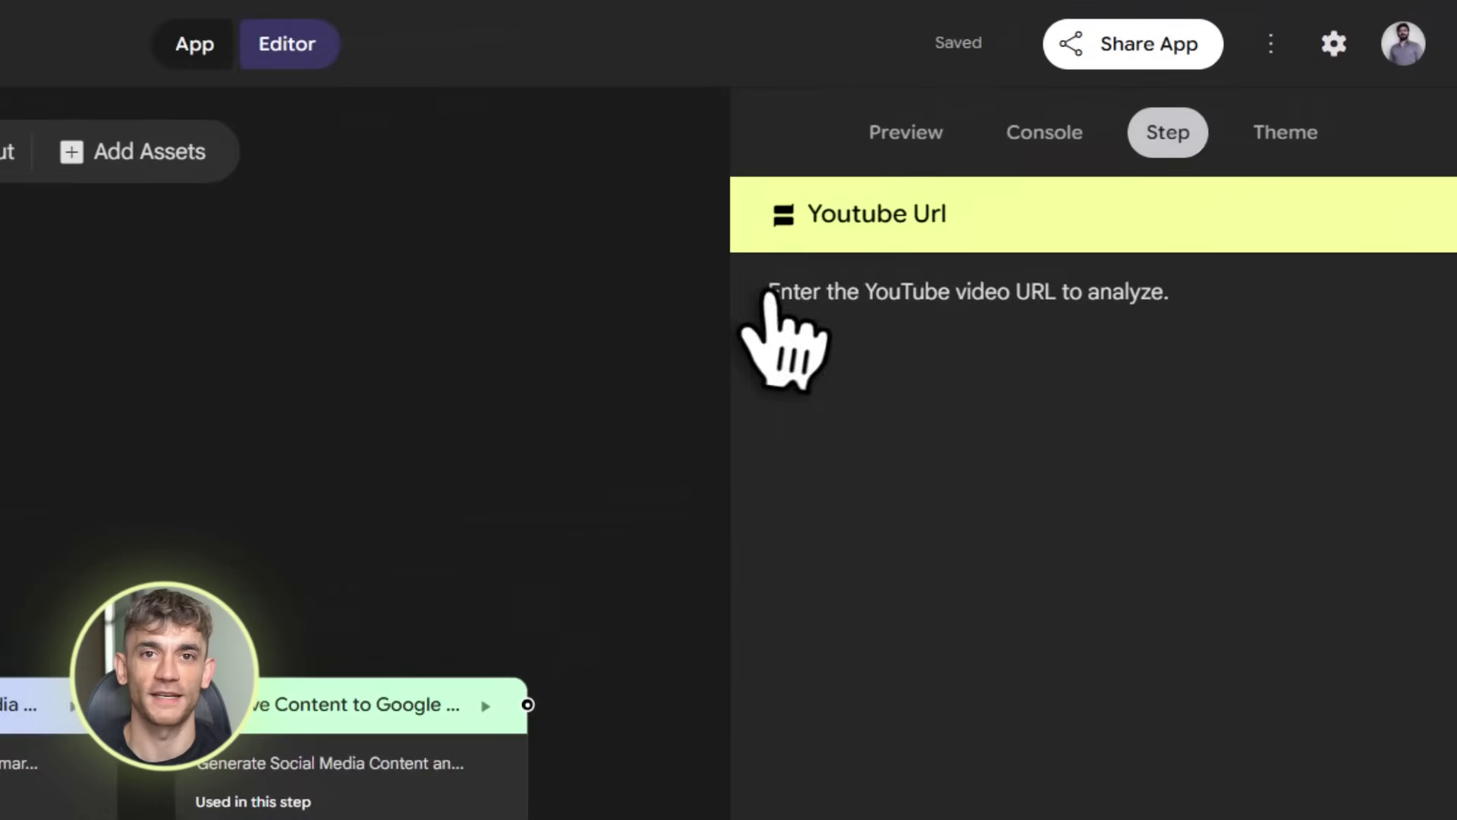
drag(1046, 176, 1356, 174)
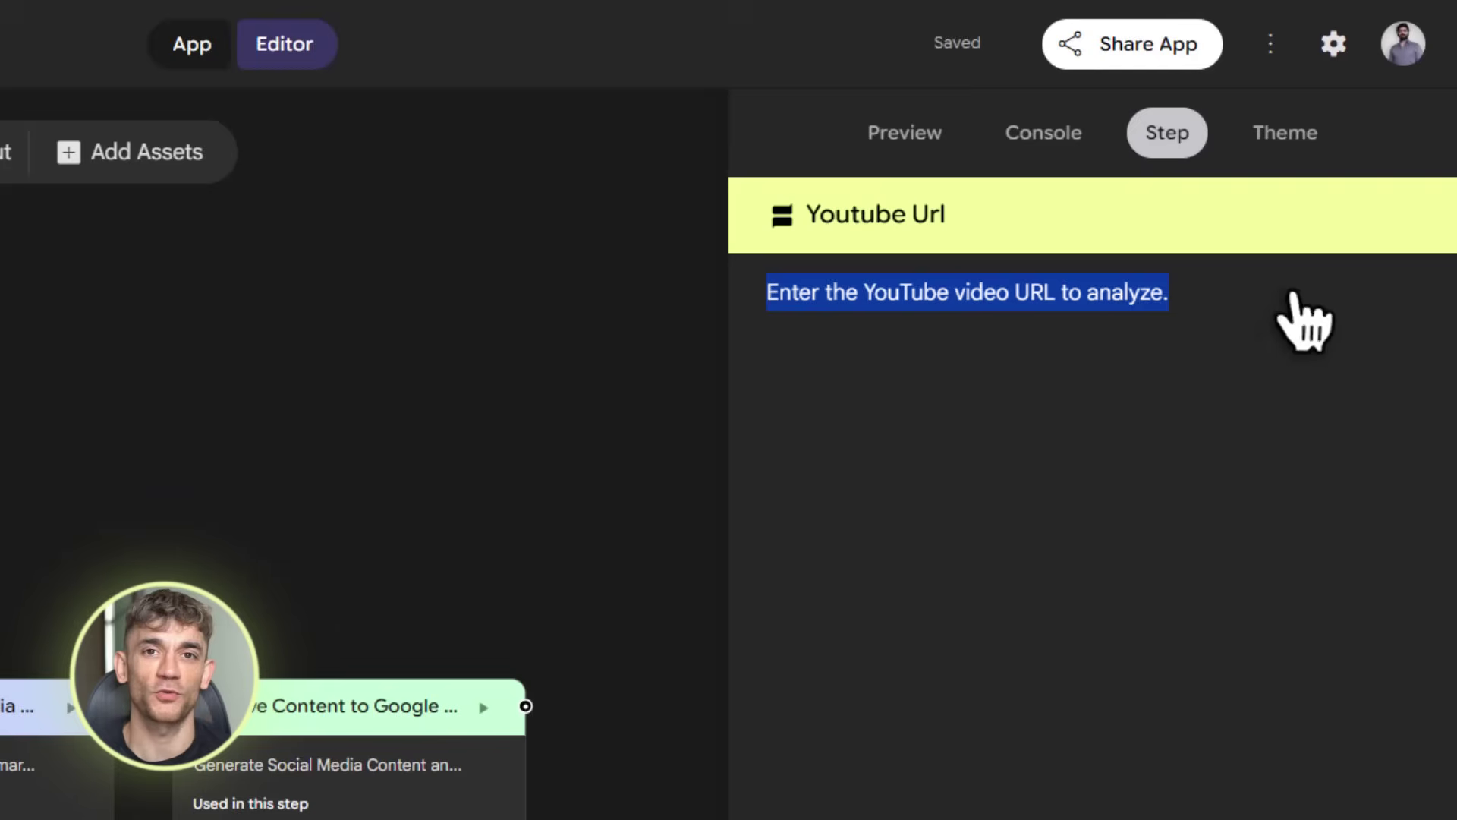
click(1294, 300)
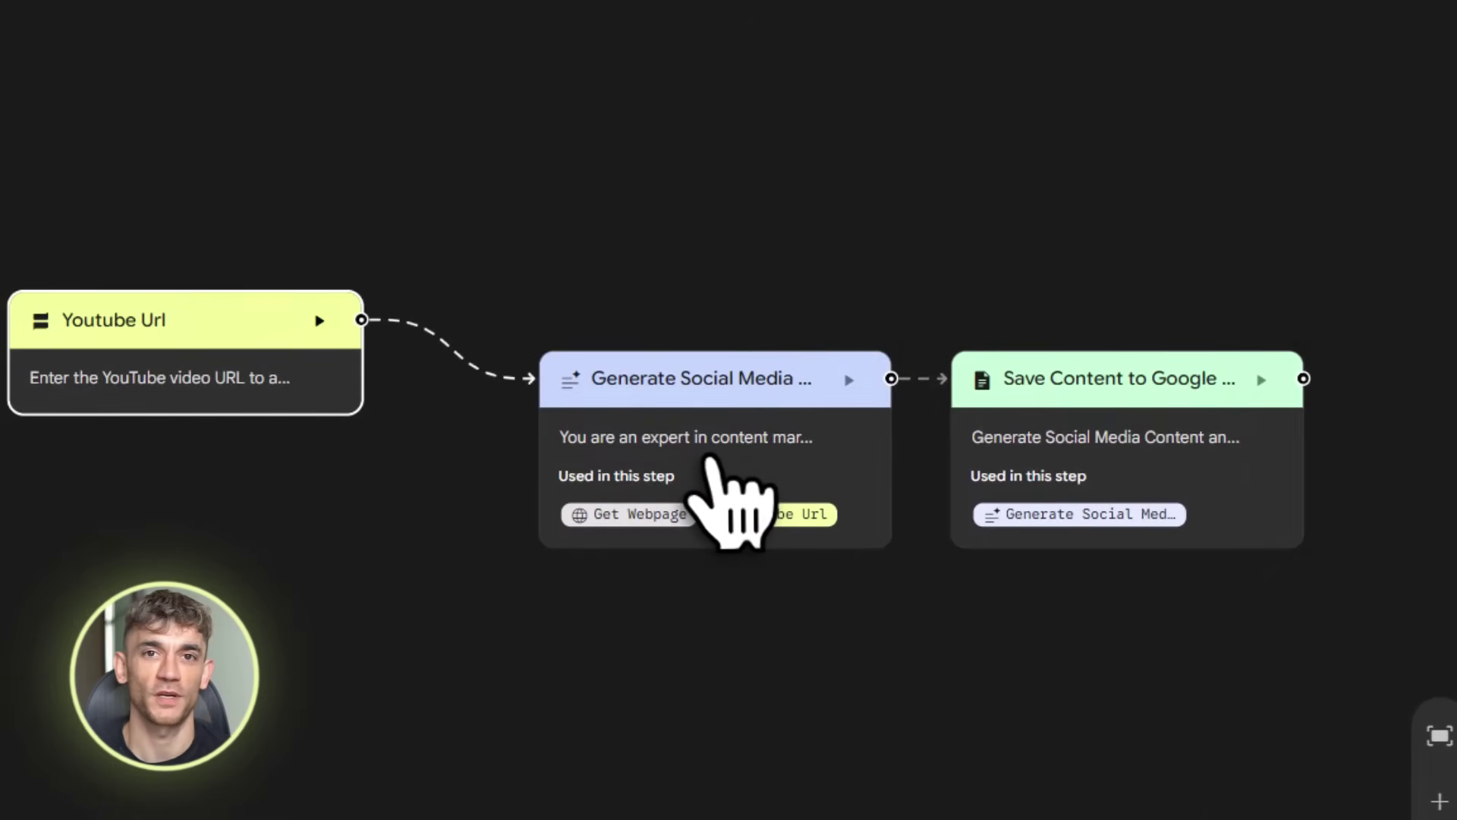
Step: Inspect the Generate Social Media step's prompt text
click(708, 457)
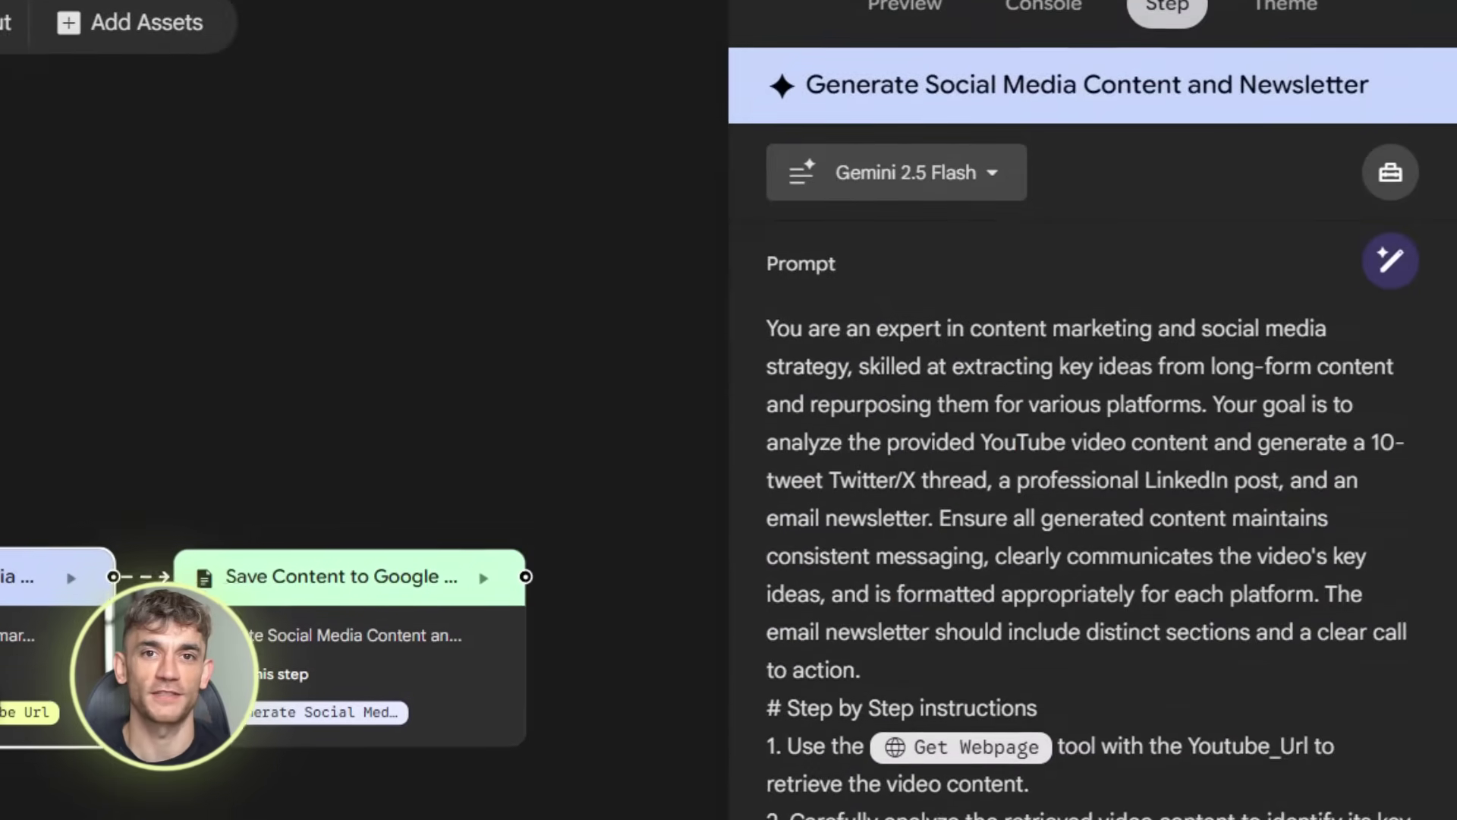
scroll(1085, 531, down, 2)
scroll(1085, 532, up, 2)
click(768, 331)
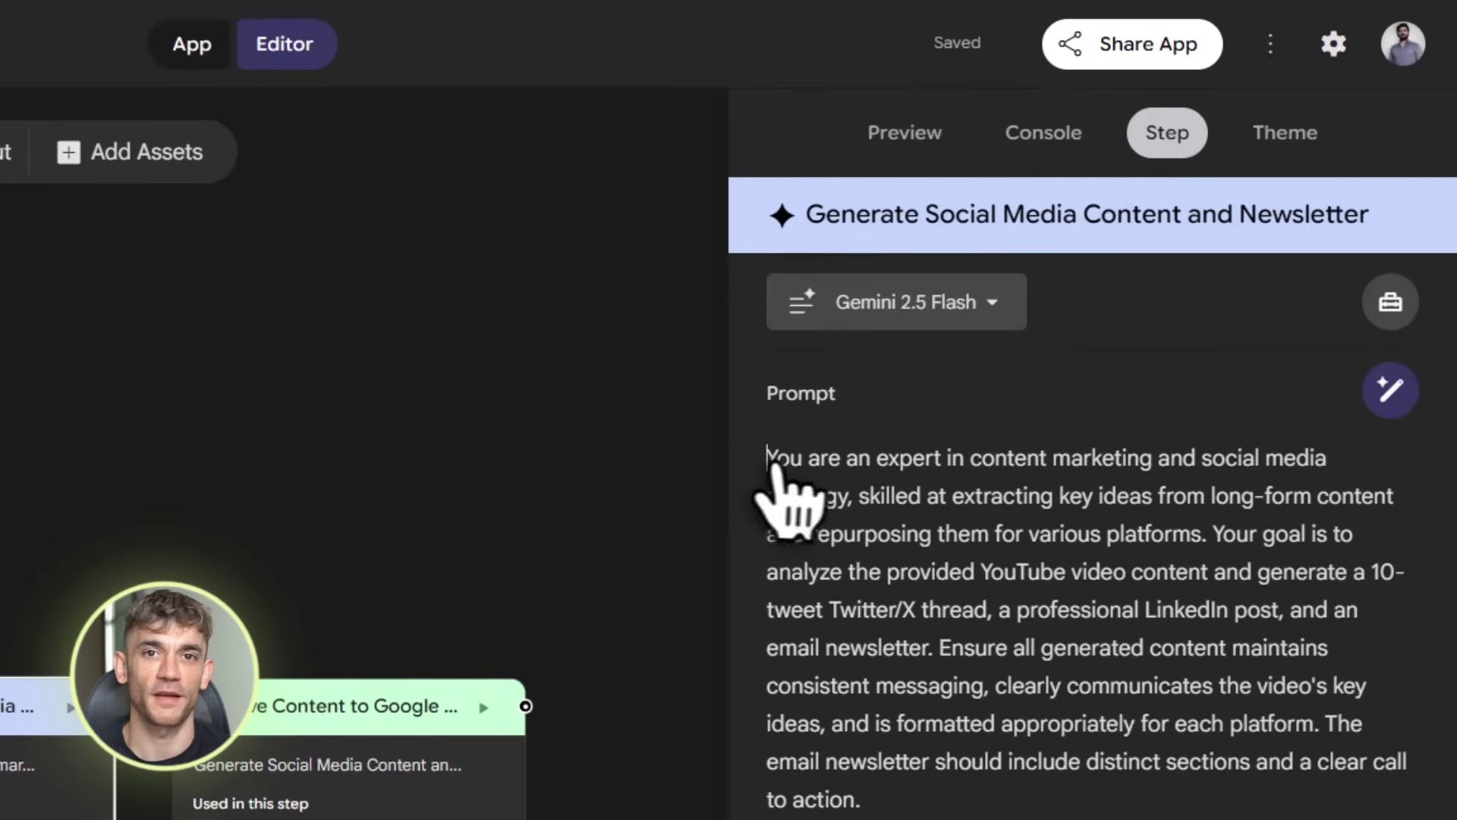
drag(768, 458, 1333, 488)
click(1334, 504)
scroll(1321, 546, down, 1)
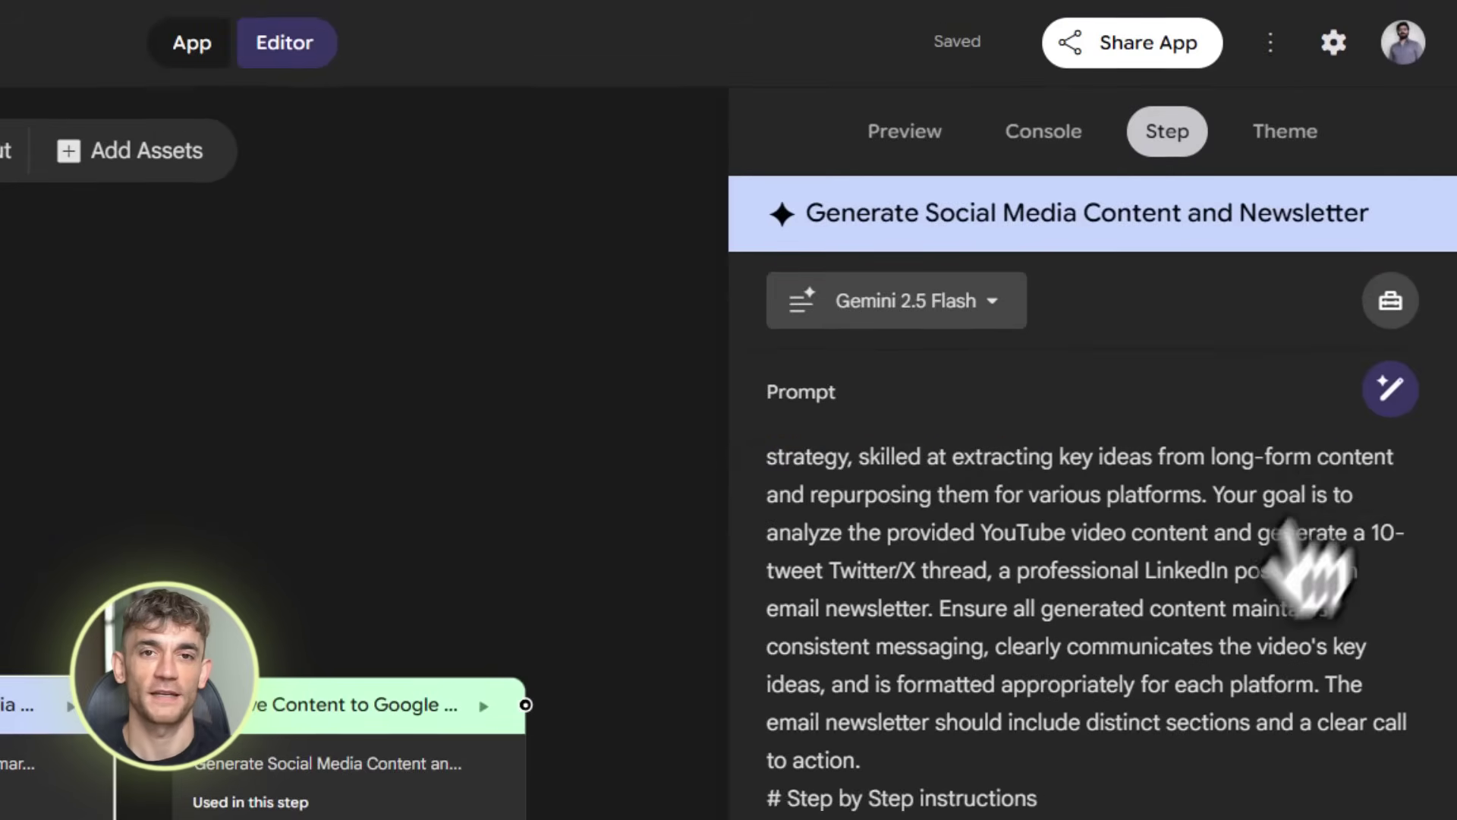
scroll(1309, 566, down, 8)
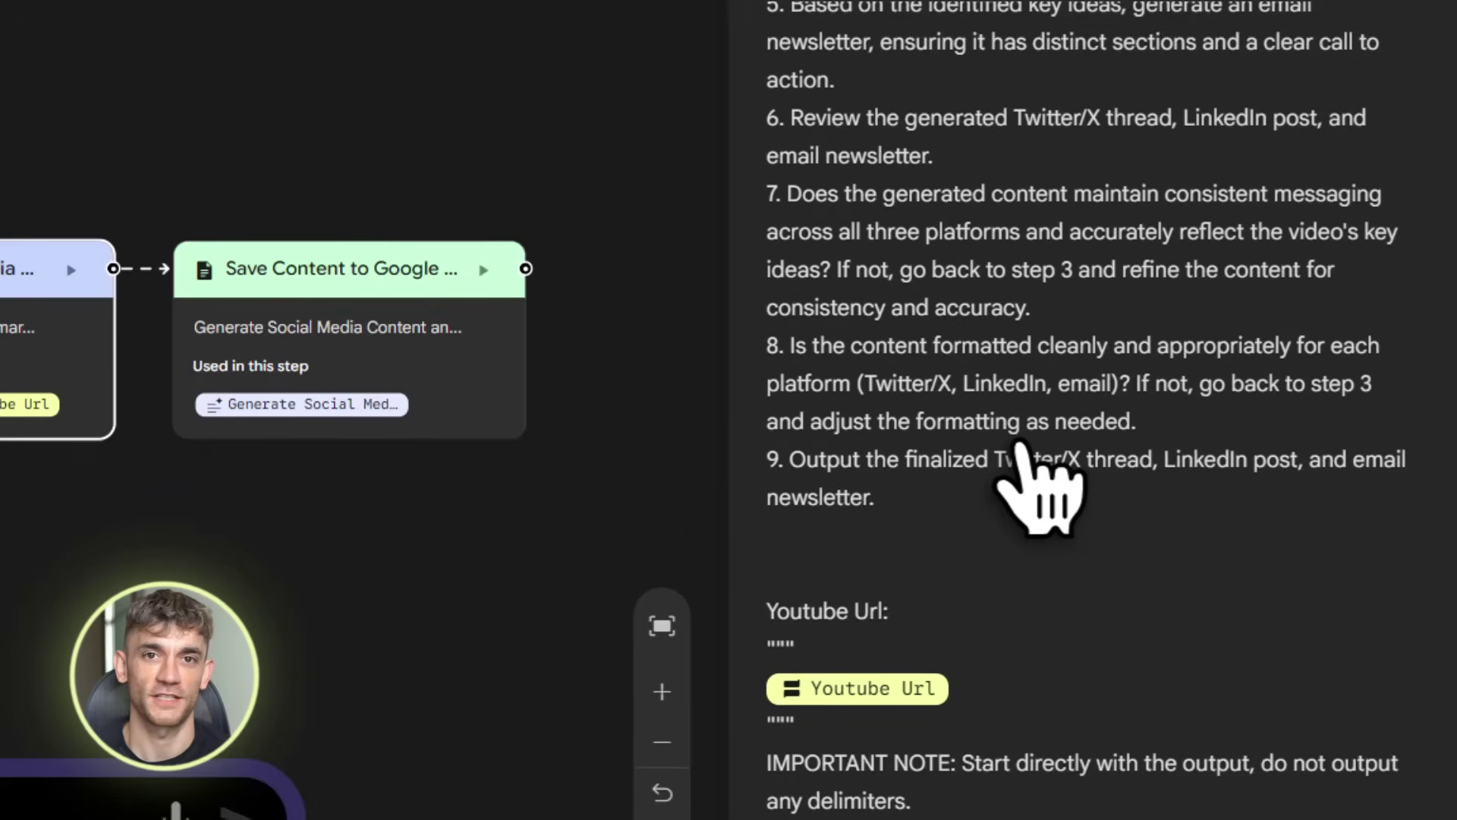
scroll(1123, 326, up, 5)
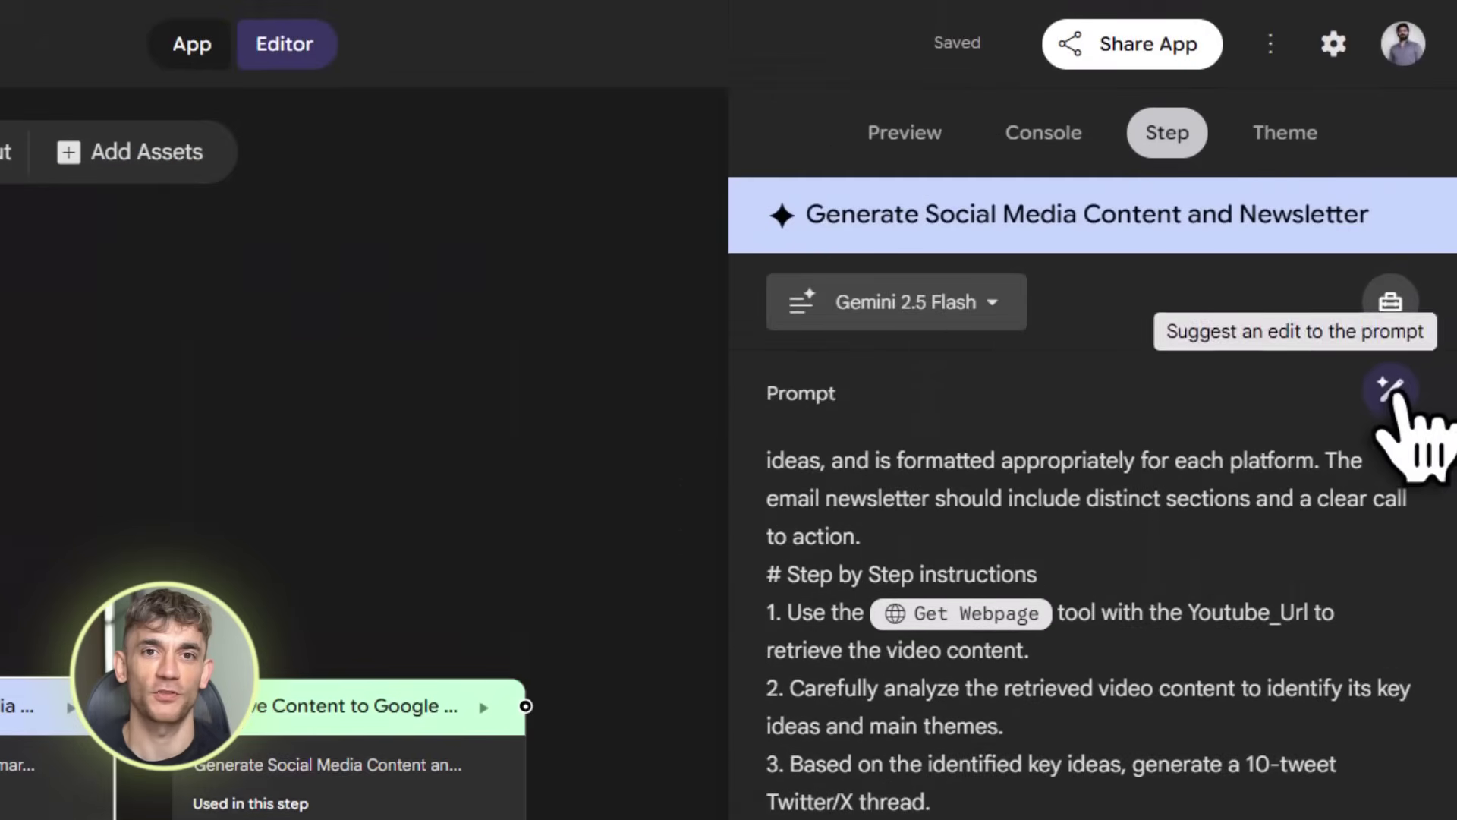
Step: Try the prompt-edit suggestion box, then check the Save Content step and run Console
click(1391, 388)
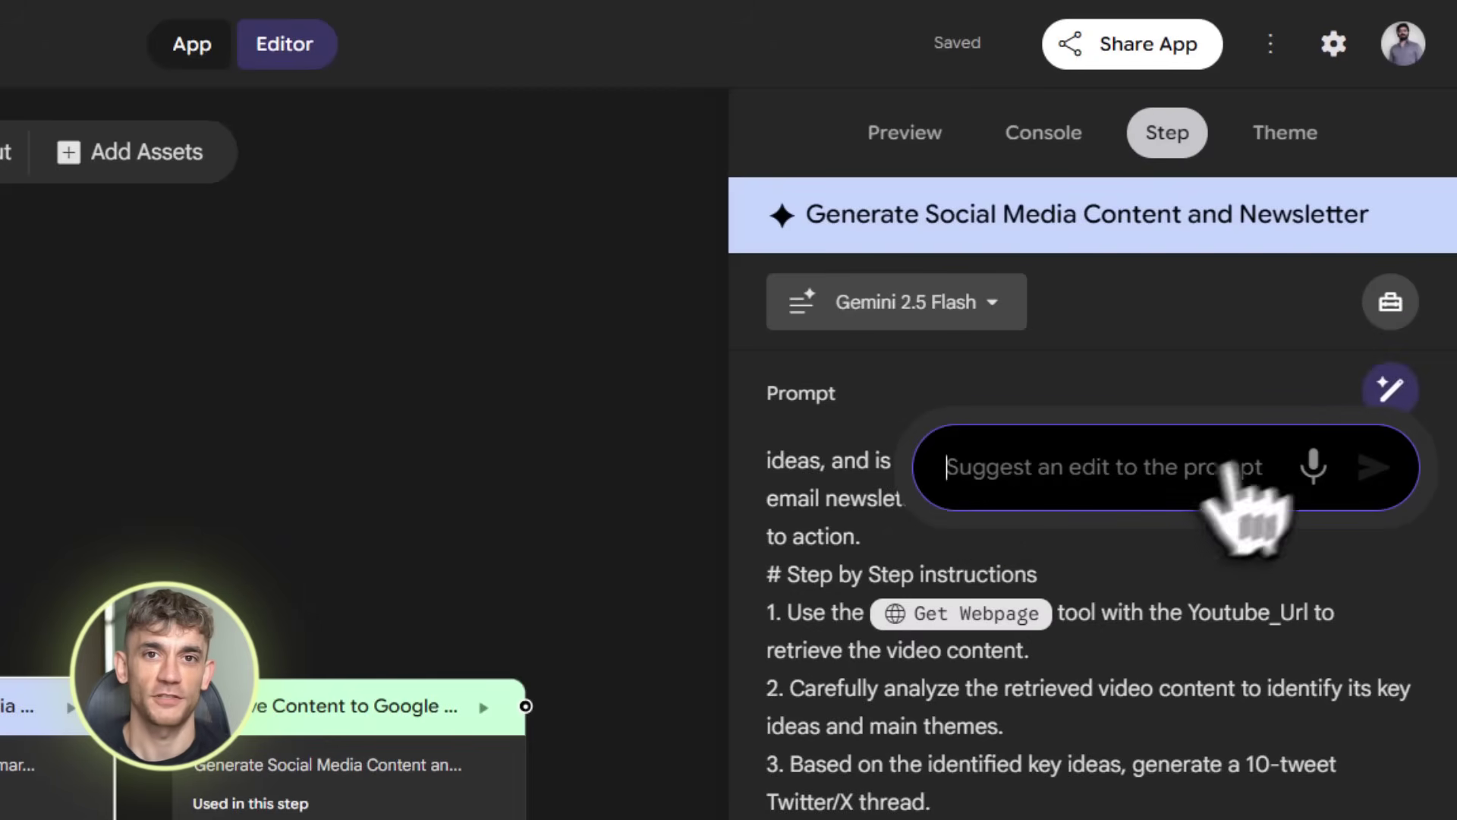
click(1393, 391)
scroll(971, 683, down, 5)
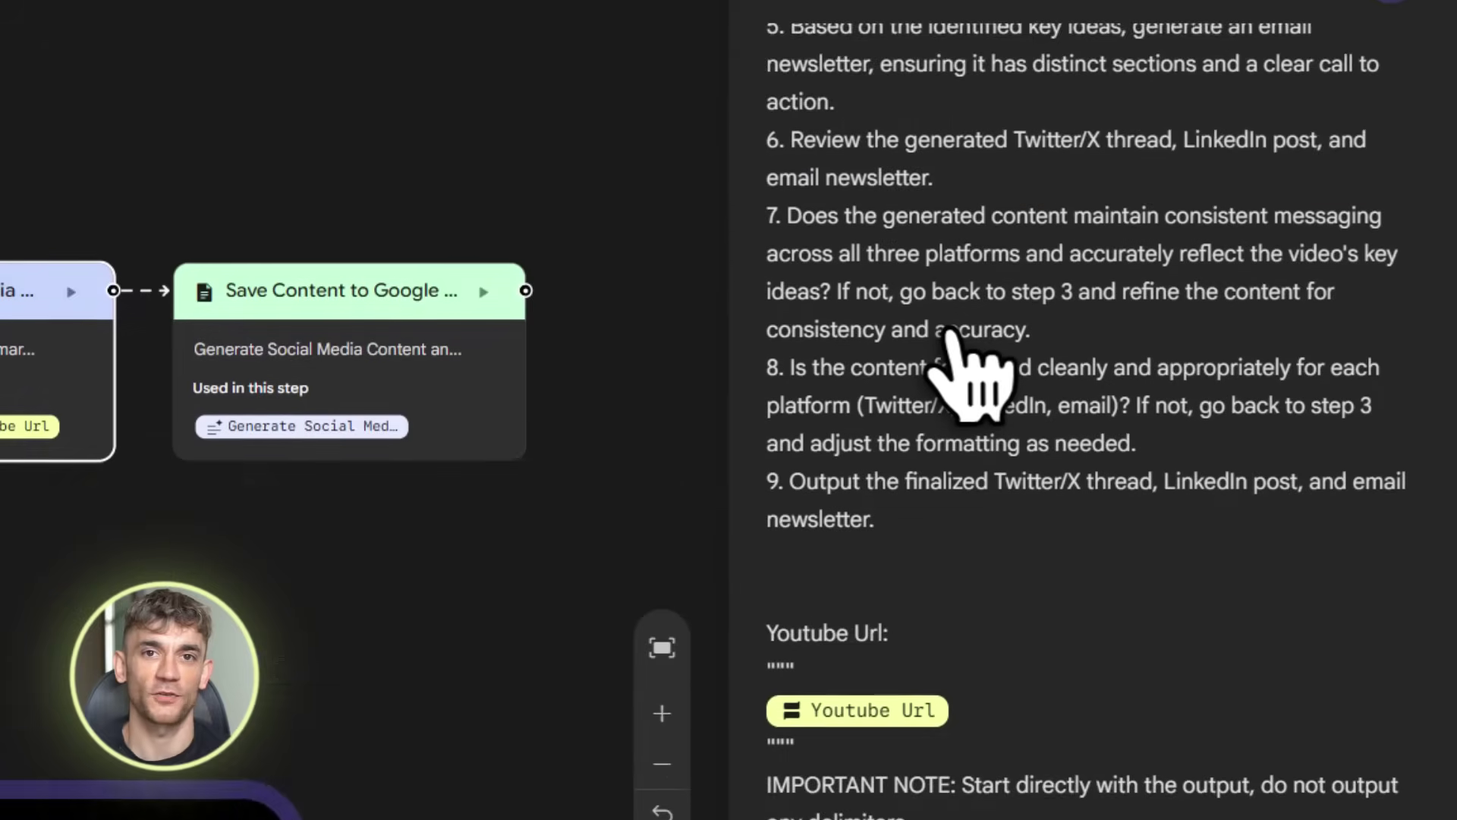
scroll(960, 243, up, 8)
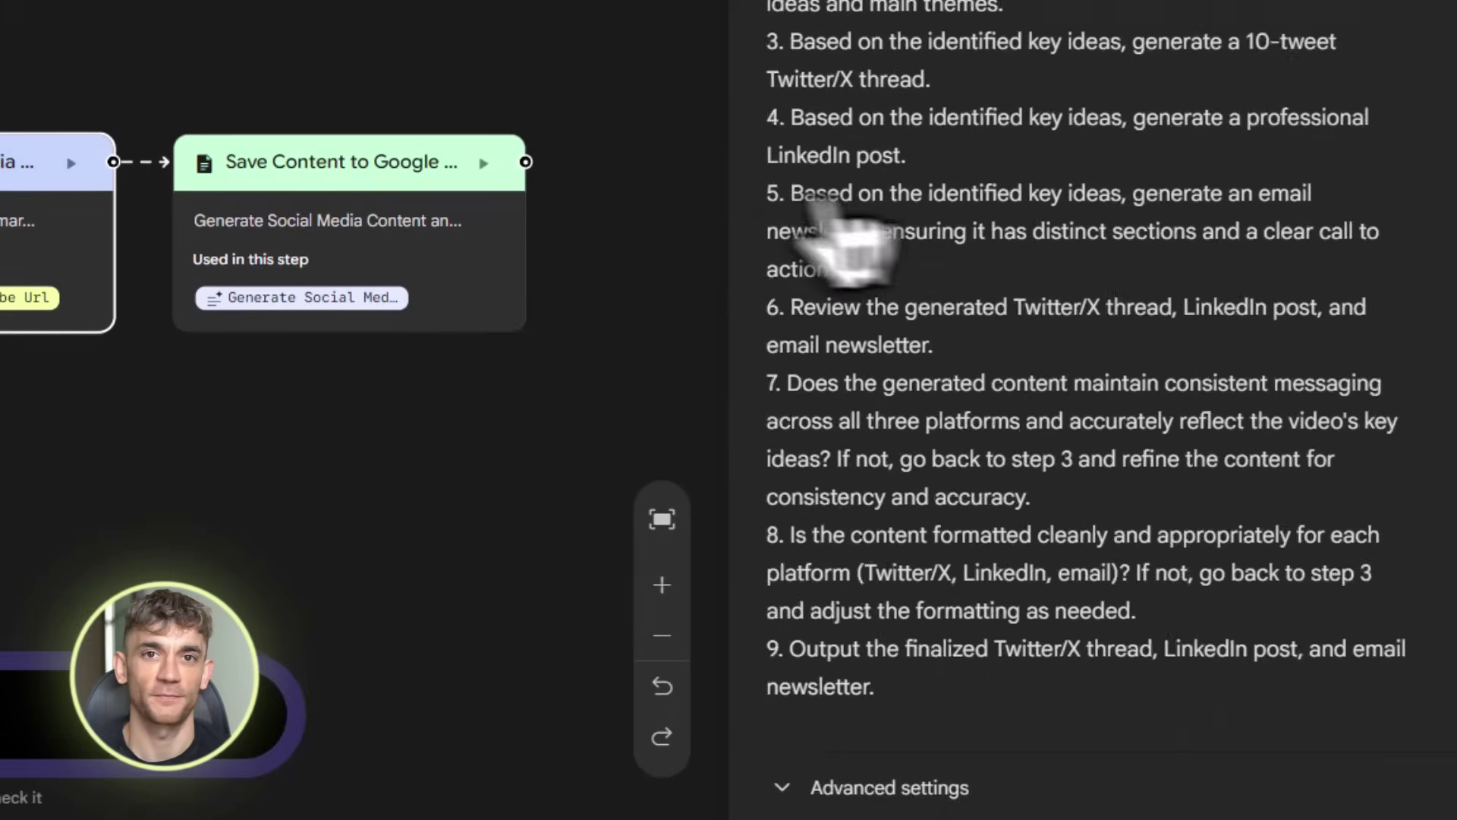
click(319, 212)
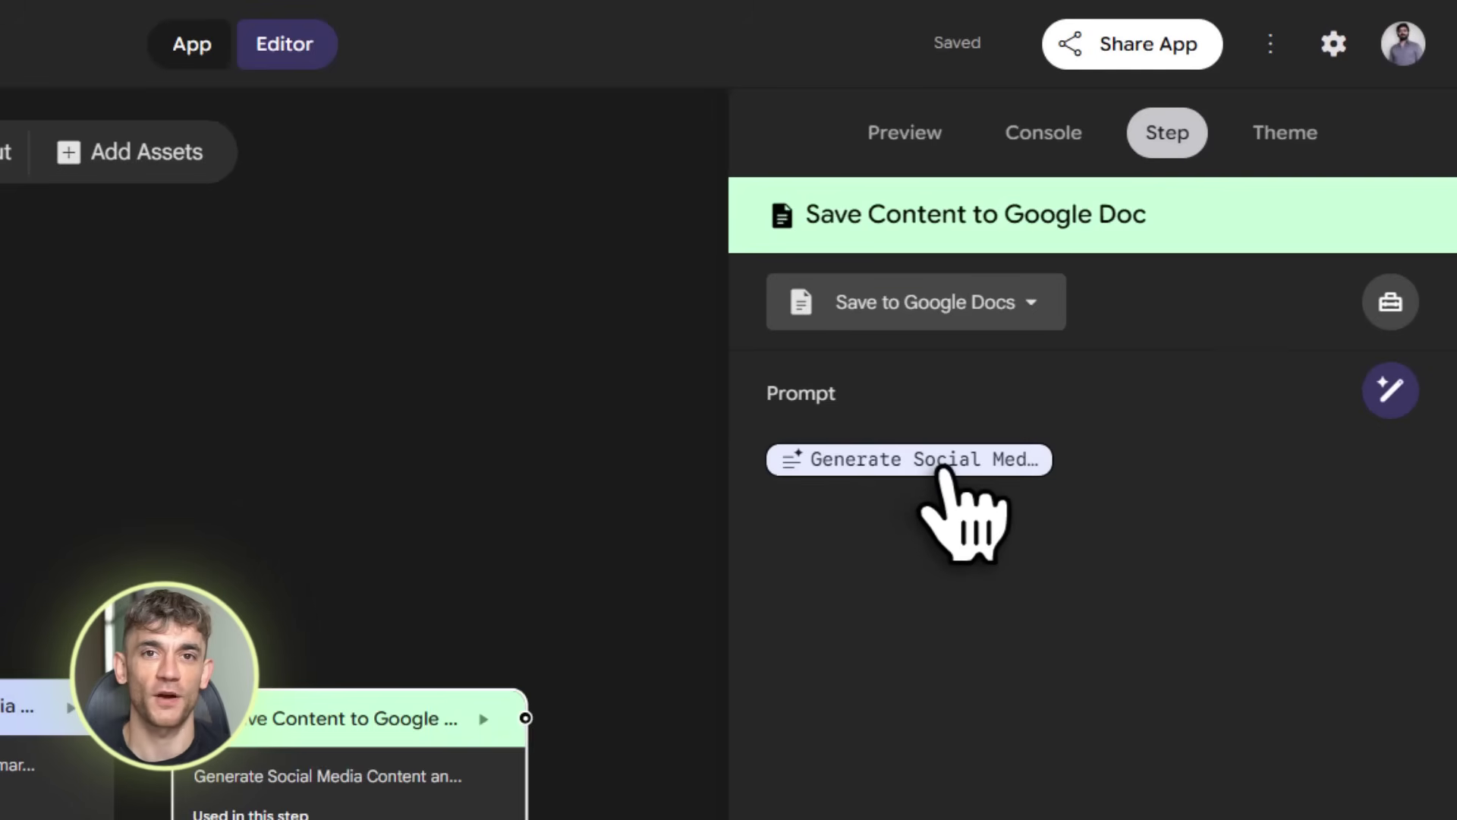
click(1046, 148)
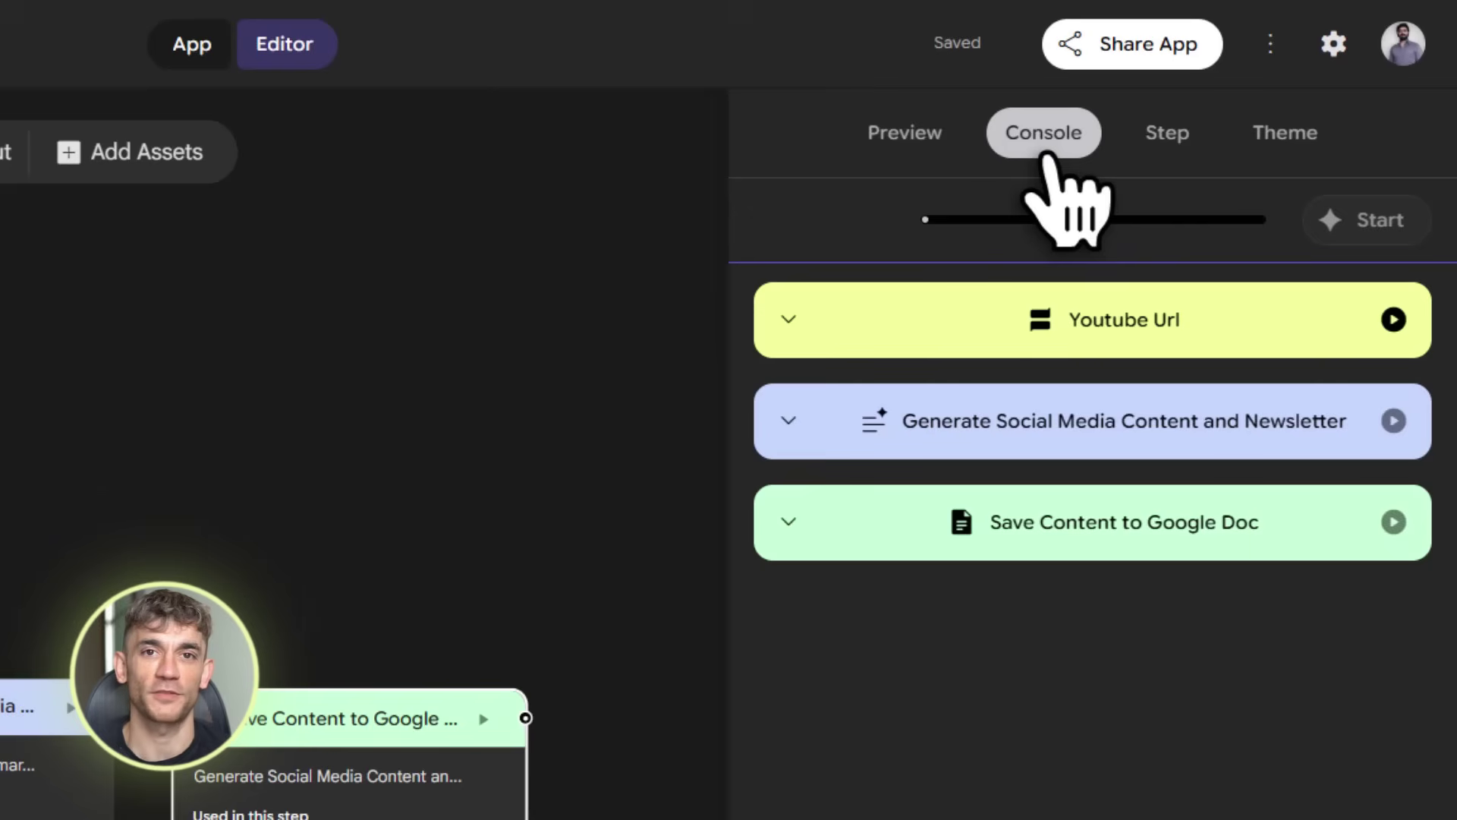
click(901, 133)
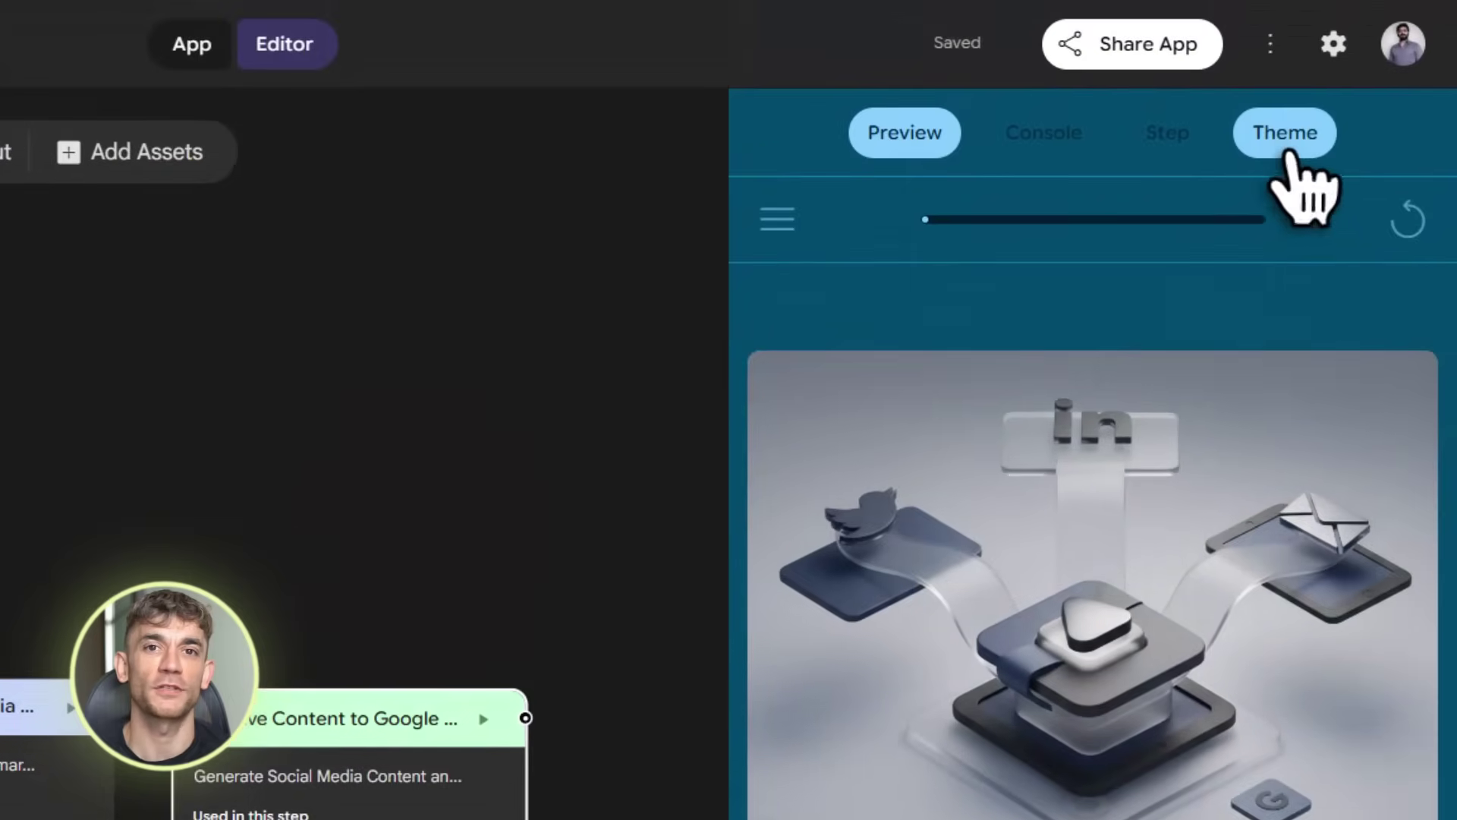
click(1286, 145)
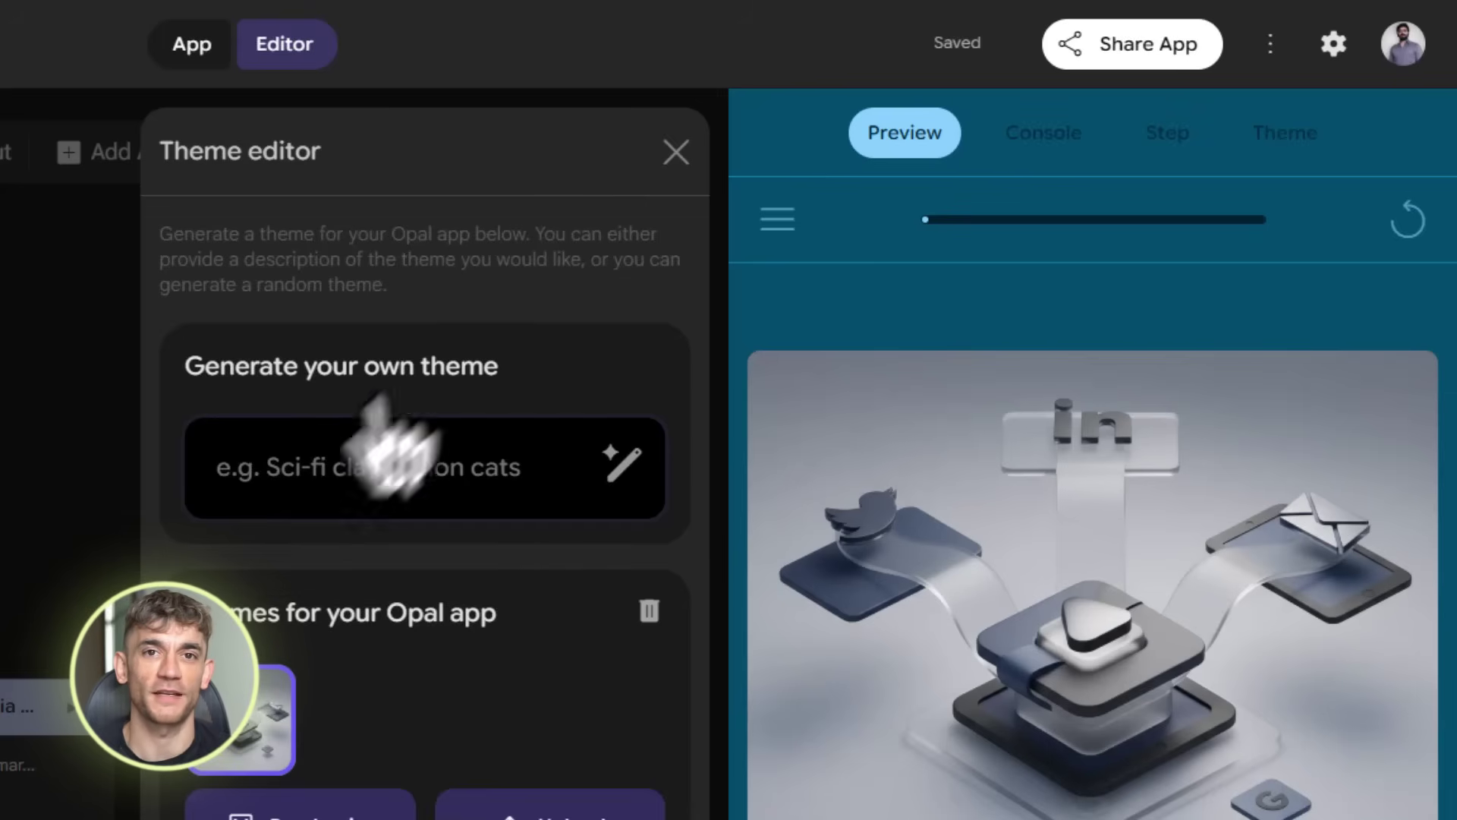
click(672, 146)
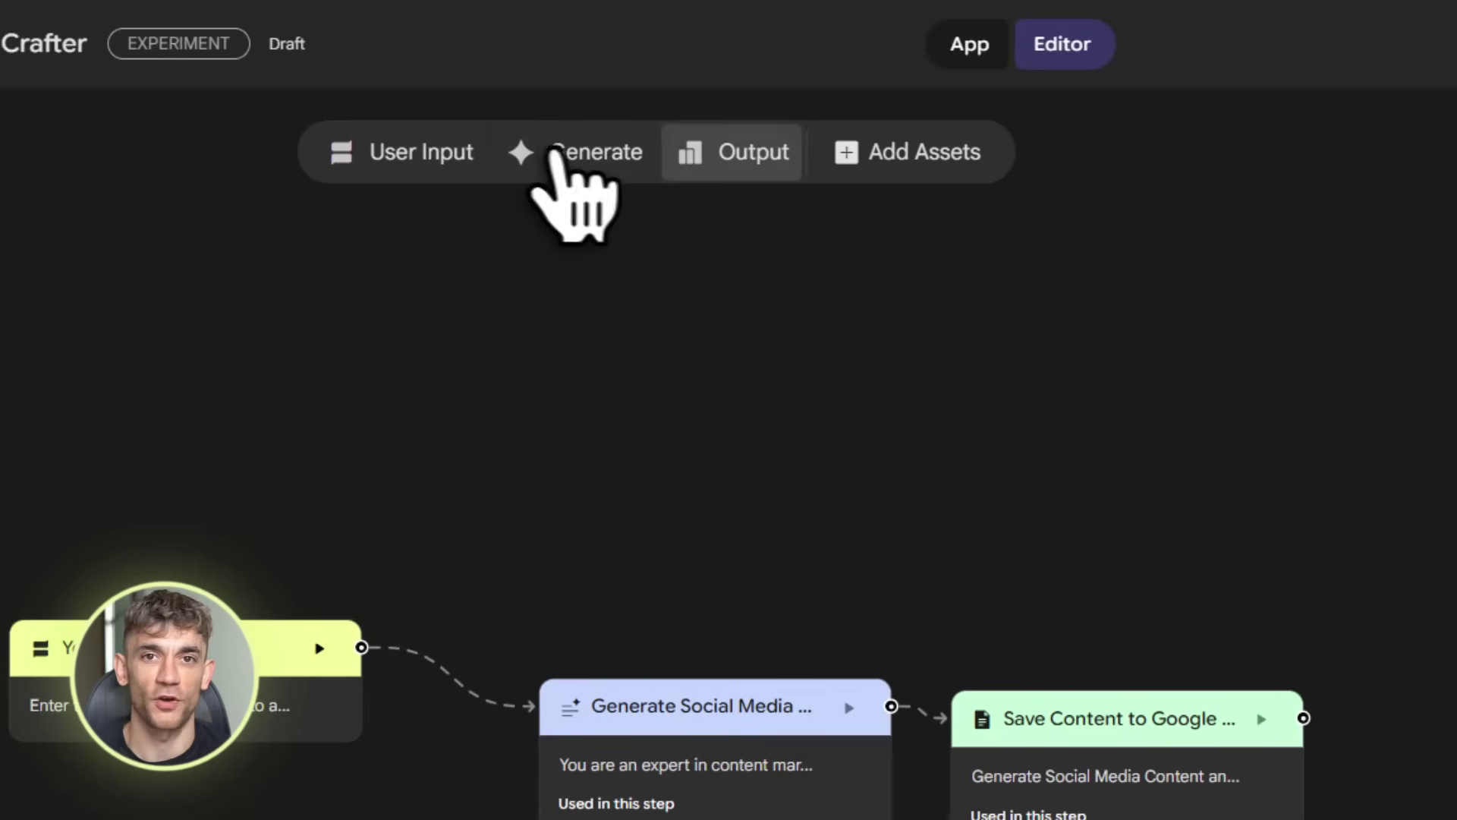
Step: Add an Output step and connect the Save Content step's result into it
click(740, 160)
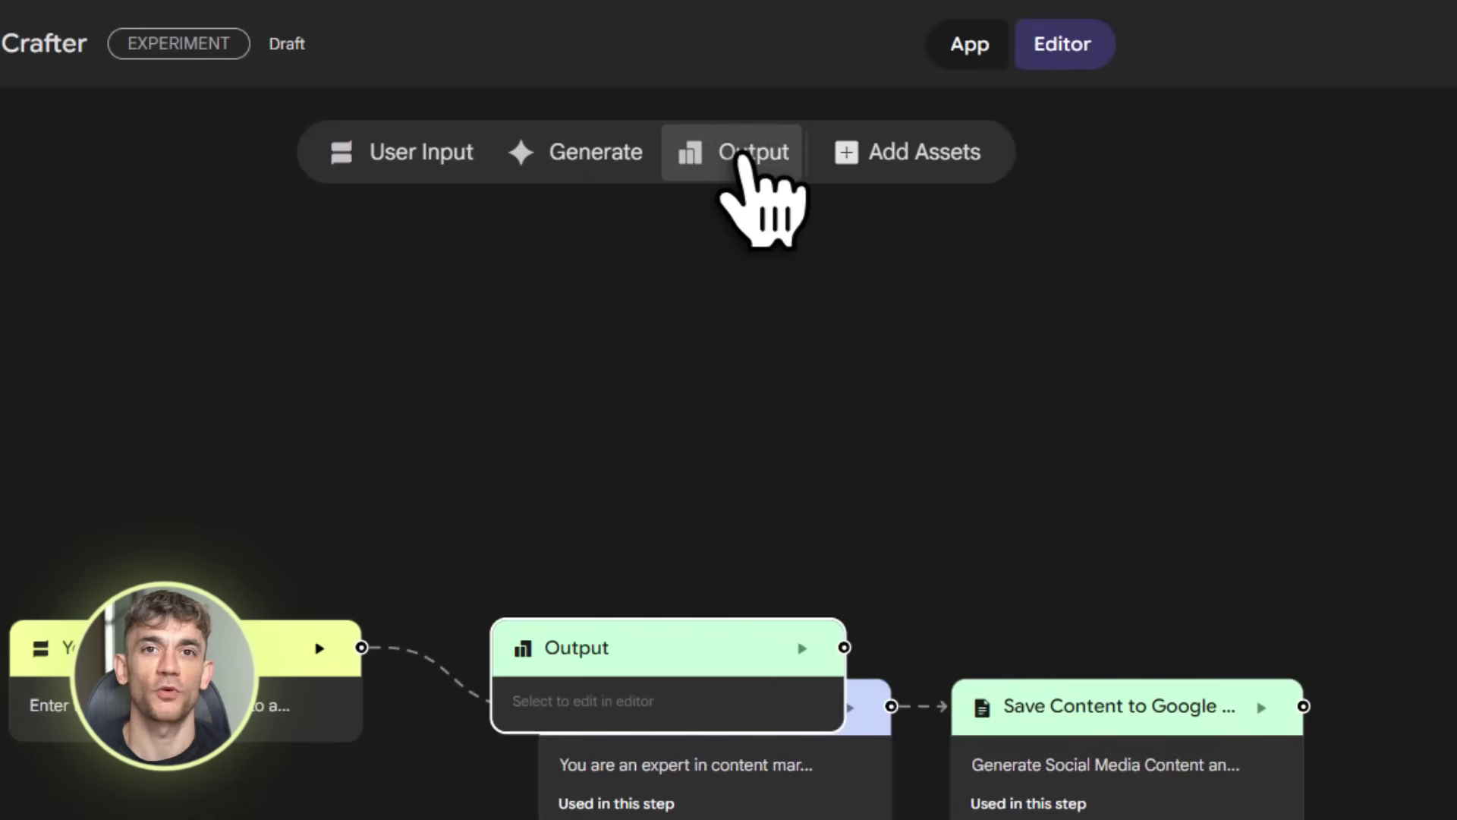
drag(708, 664, 1002, 451)
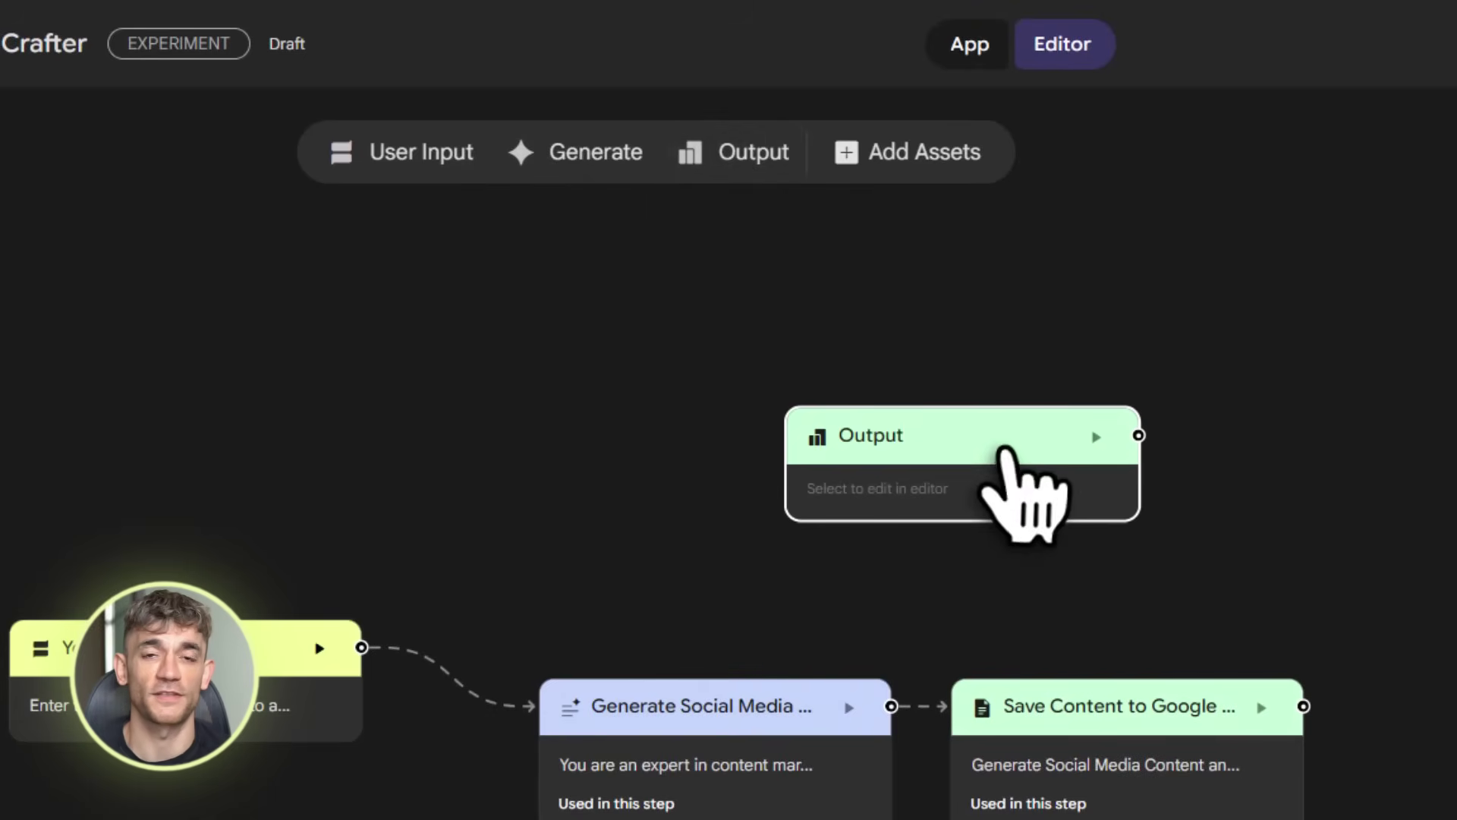
drag(1178, 528, 1035, 481)
click(1034, 481)
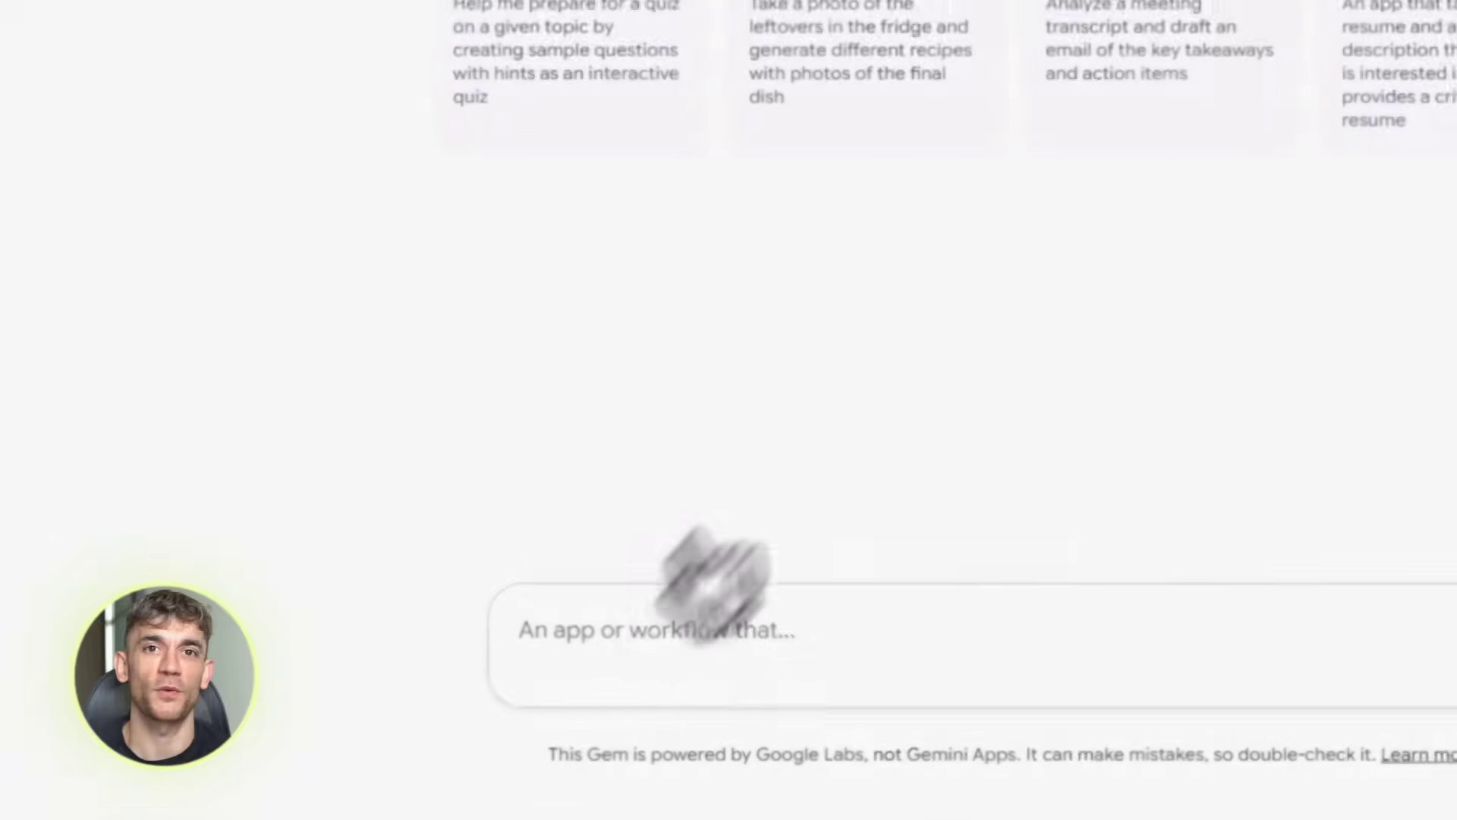
Step: Paste and submit the lead nurturing system prompt to build an app
key(ctrl+v)
scroll(637, 612, up, 5)
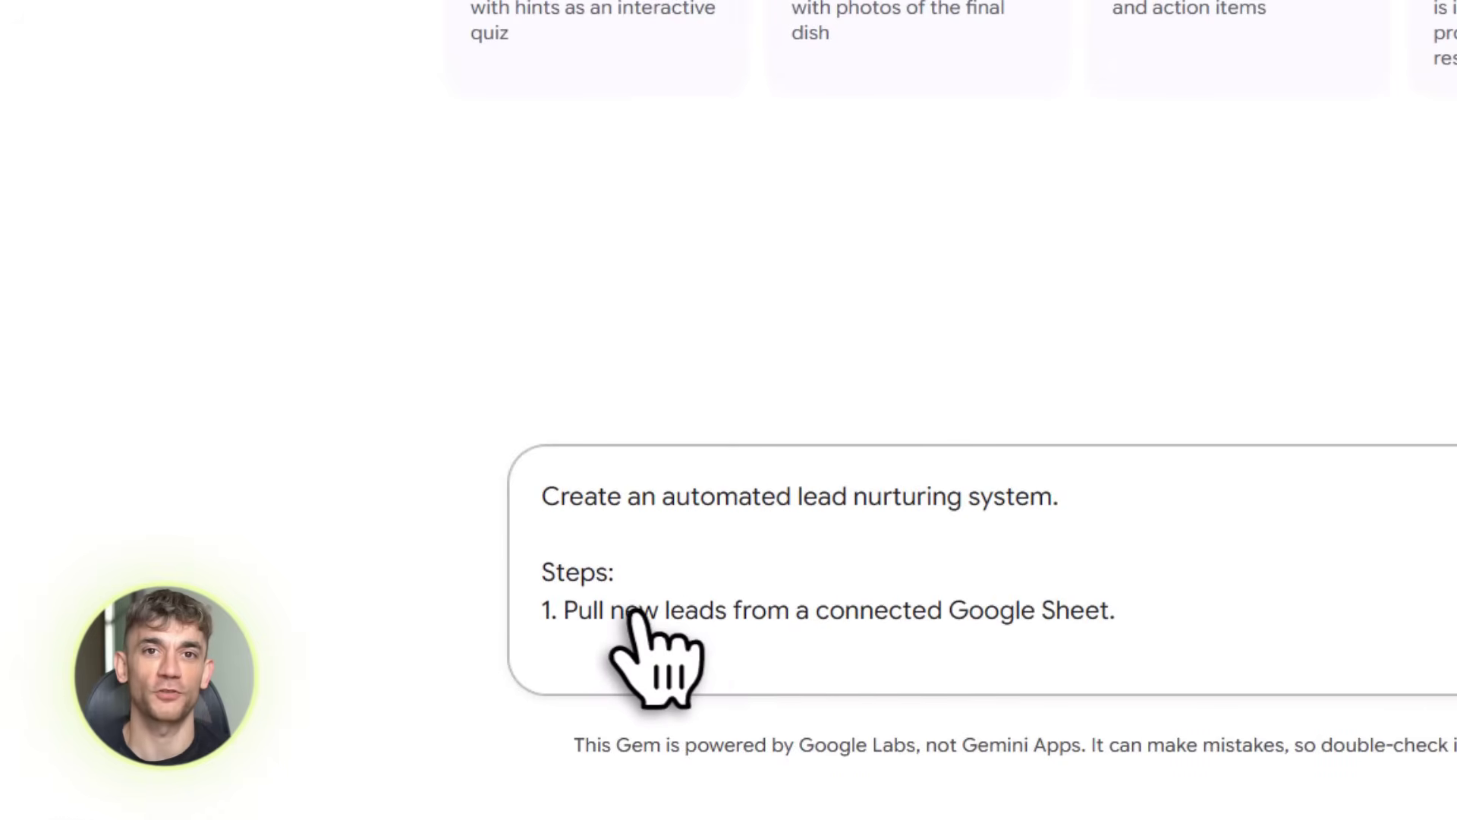
click(1052, 658)
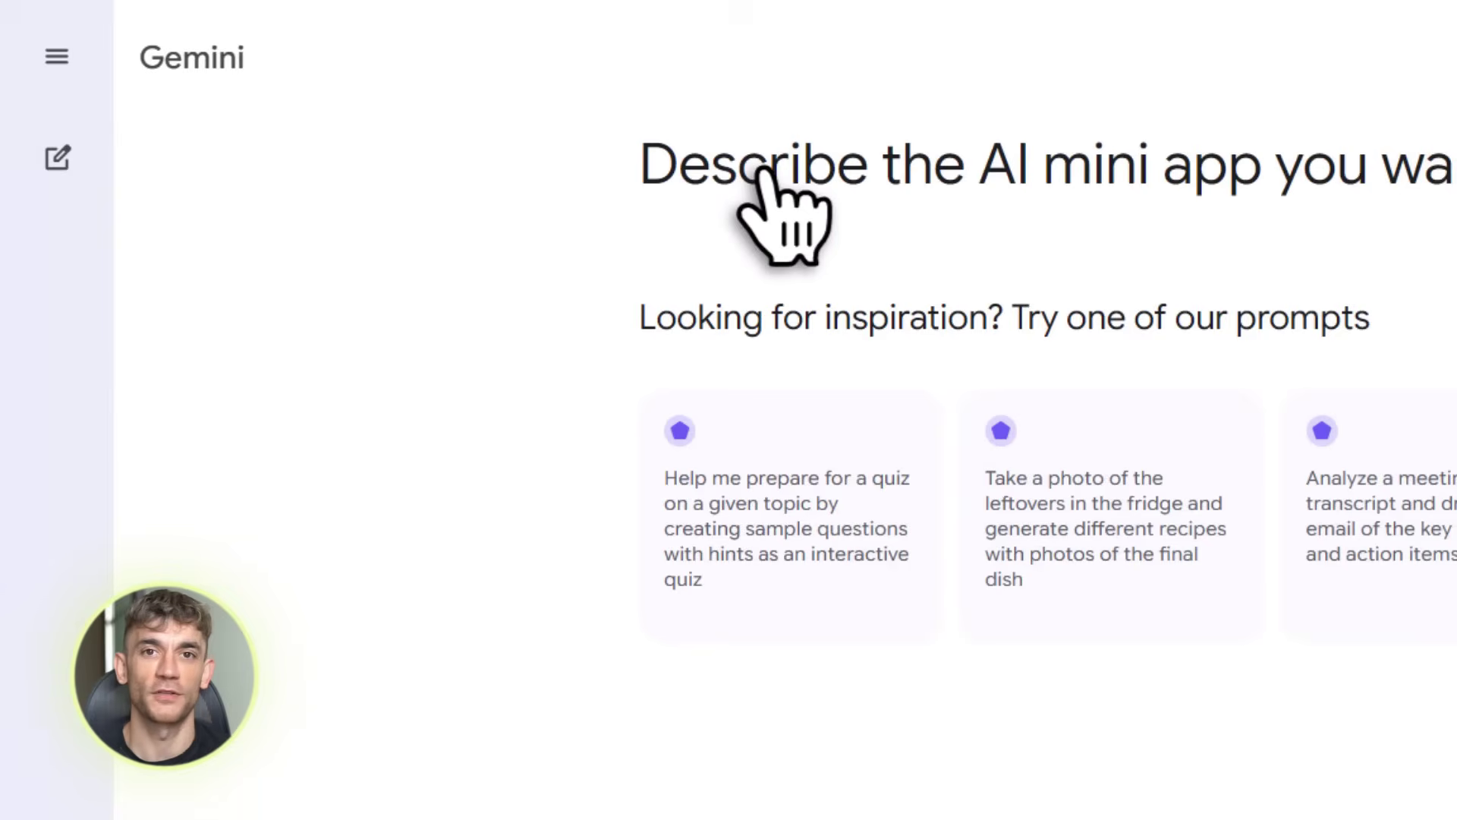
Step: Paste and submit the lead magnet generator prompt for an AI automation topic
click(820, 611)
key(ctrl+v)
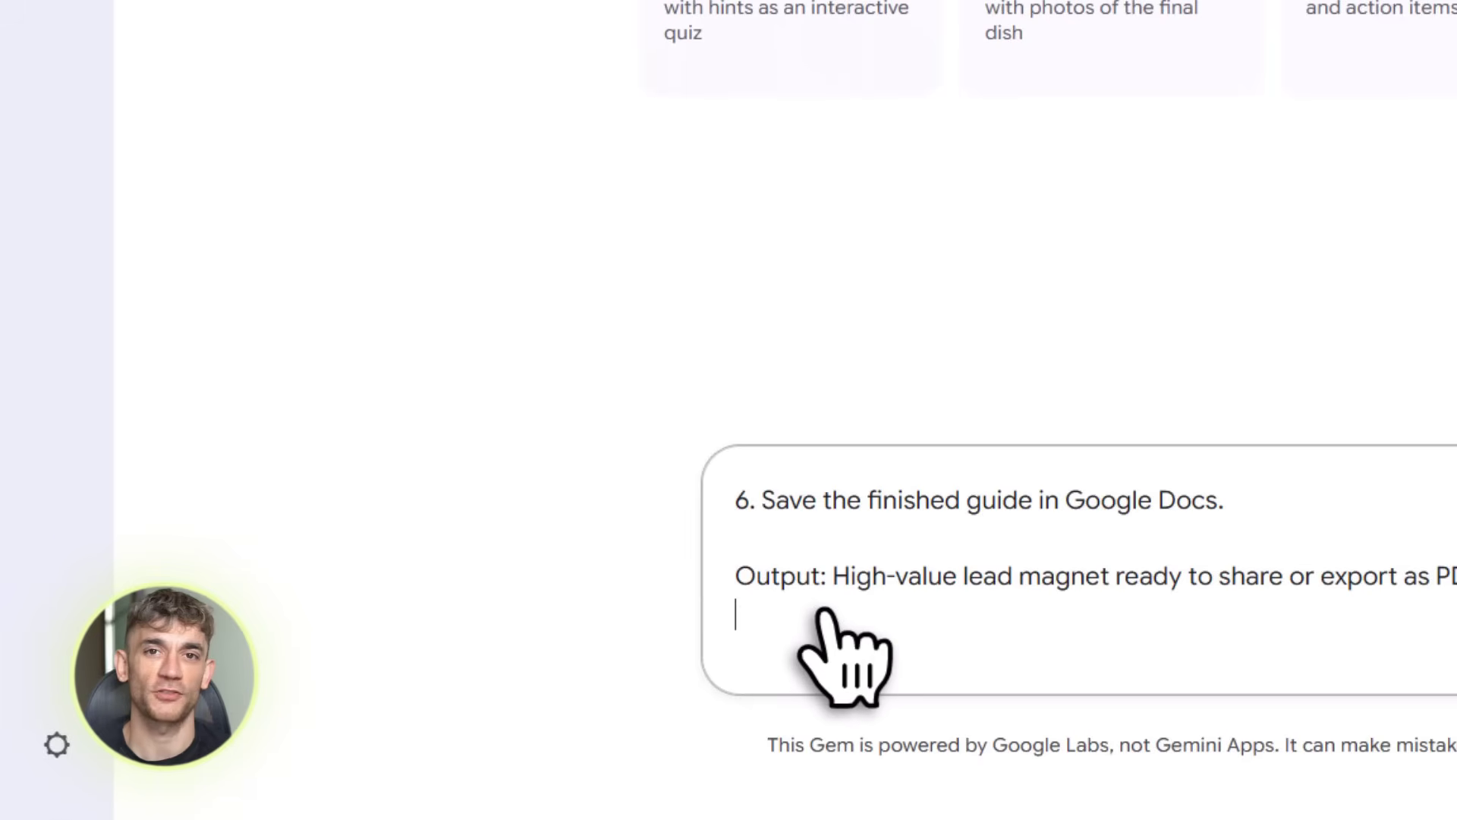
scroll(842, 653, up, 10)
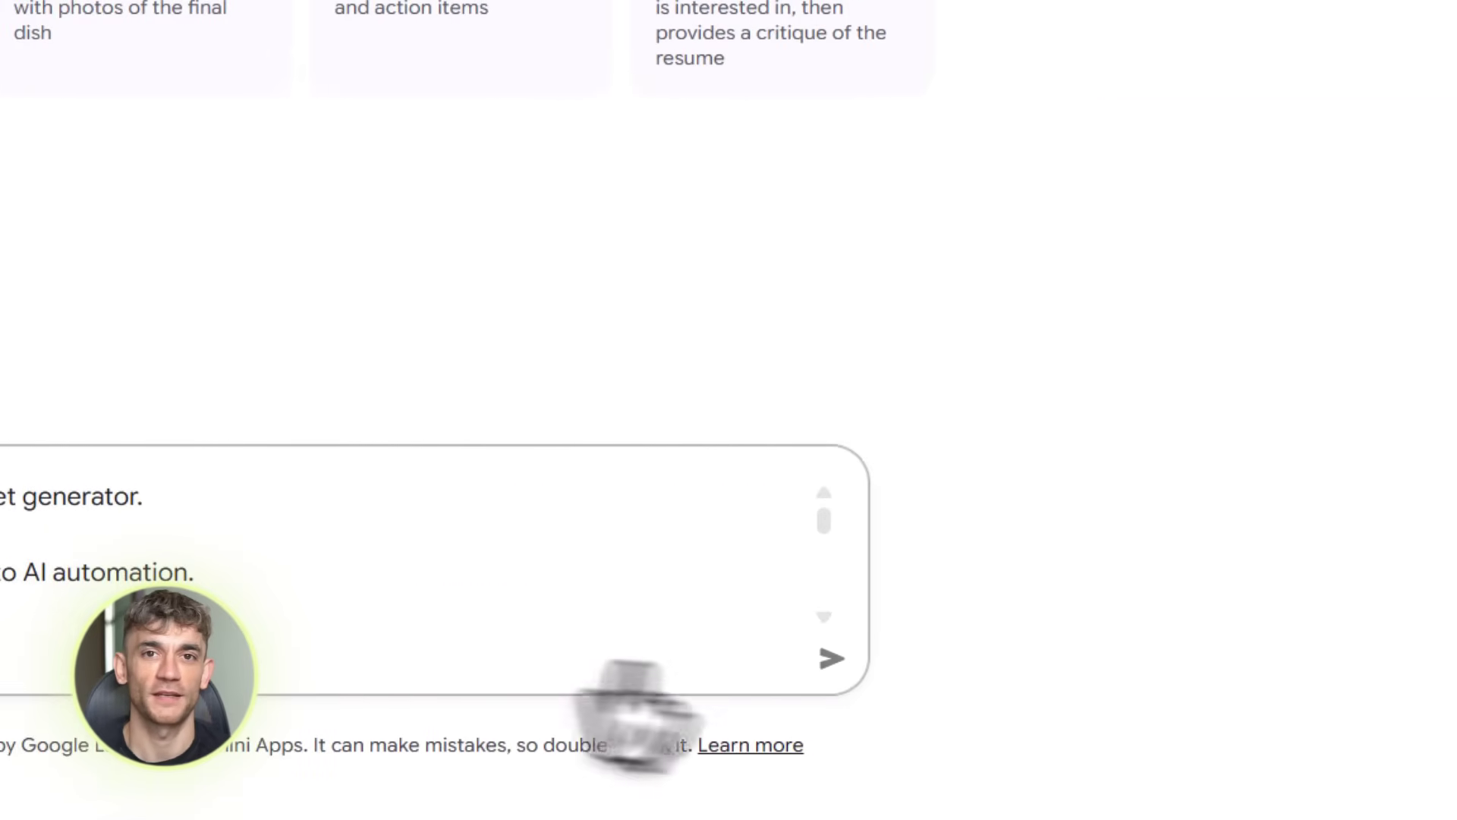
click(831, 658)
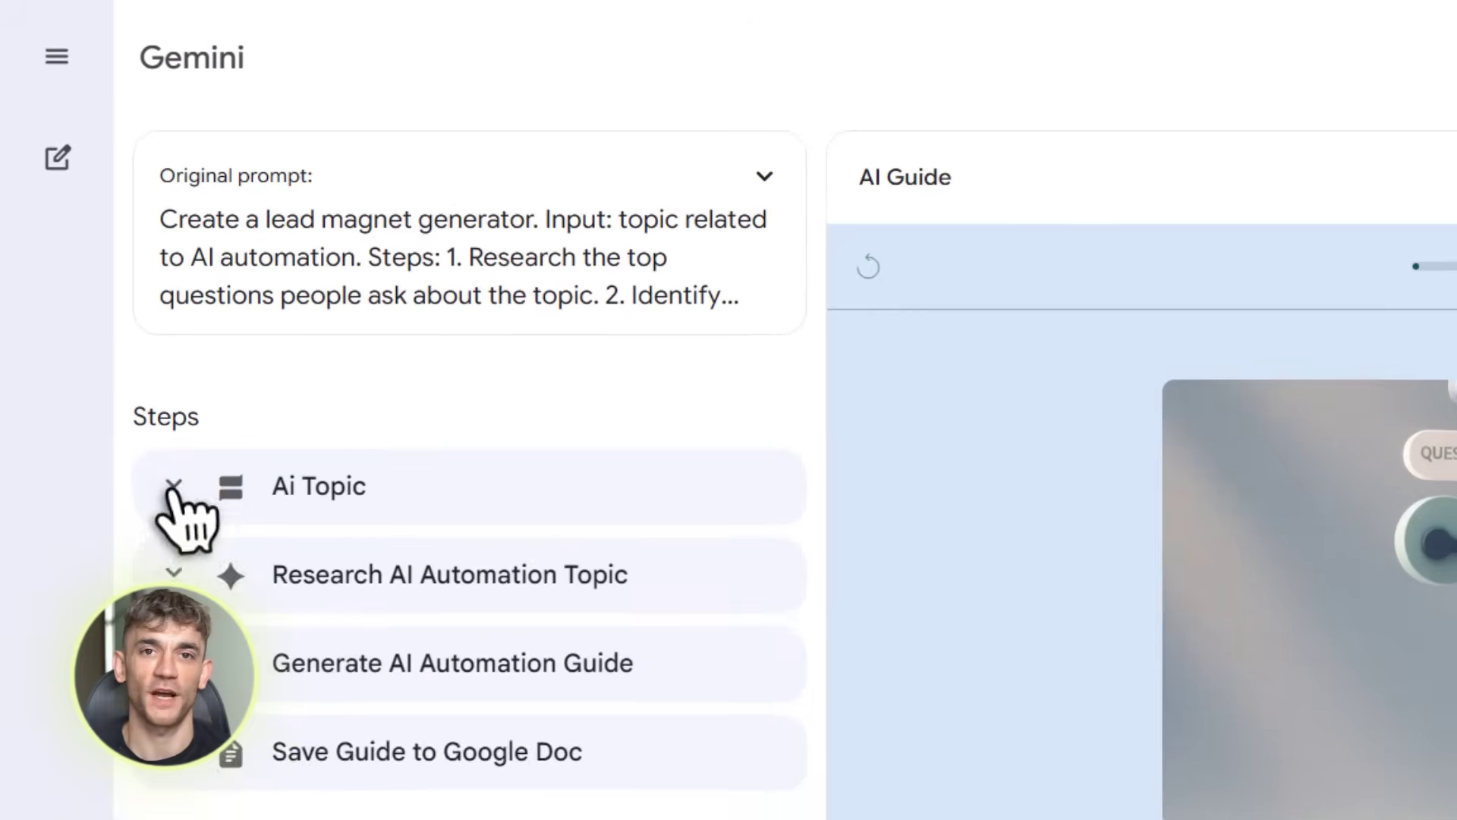
Step: Expand and collapse the Ai Topic, Research AI Automation Topic and Generate AI Automation Guide steps to review them
click(104, 291)
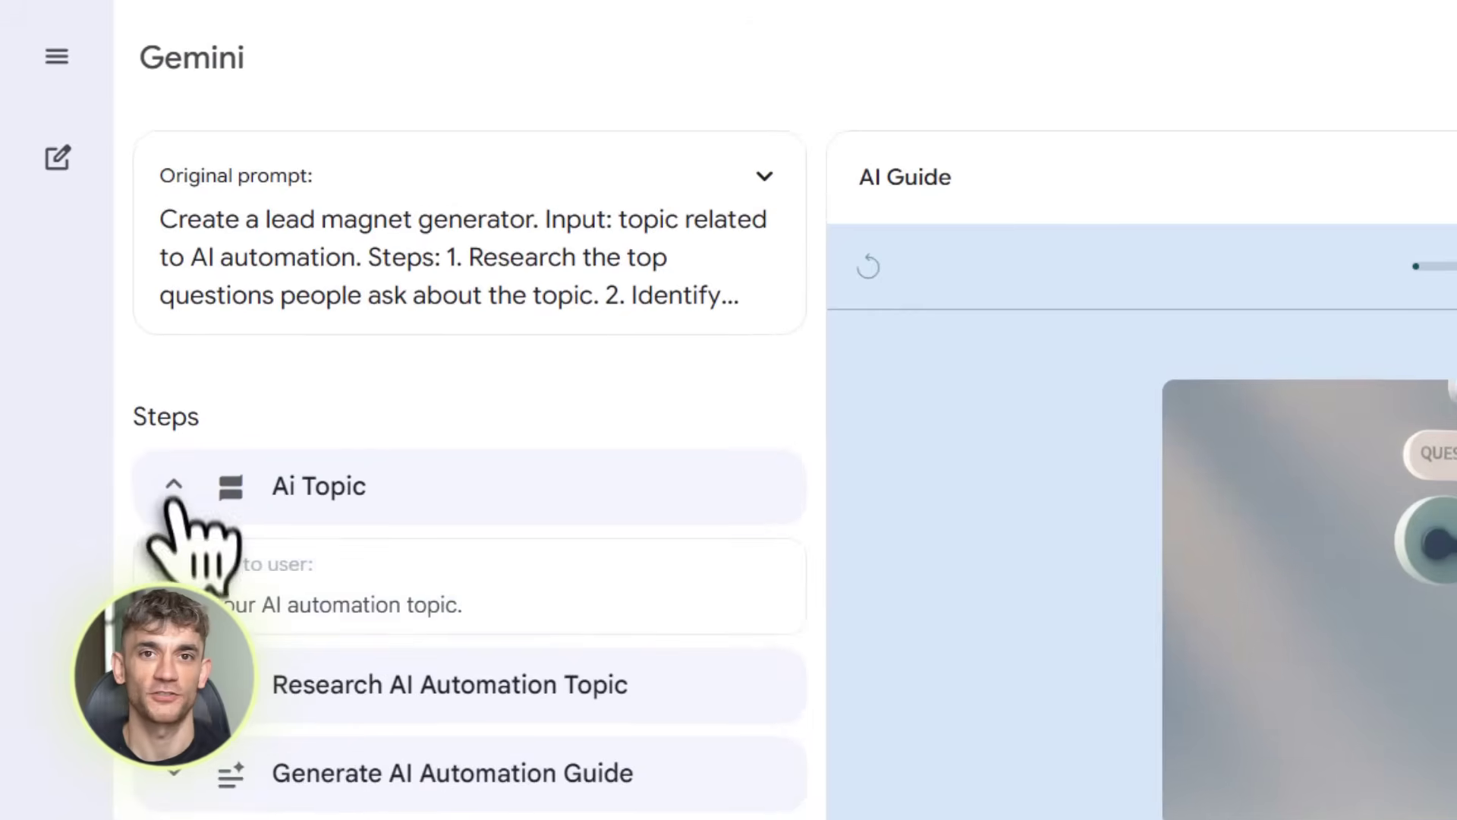
click(199, 683)
scroll(201, 721, down, 7)
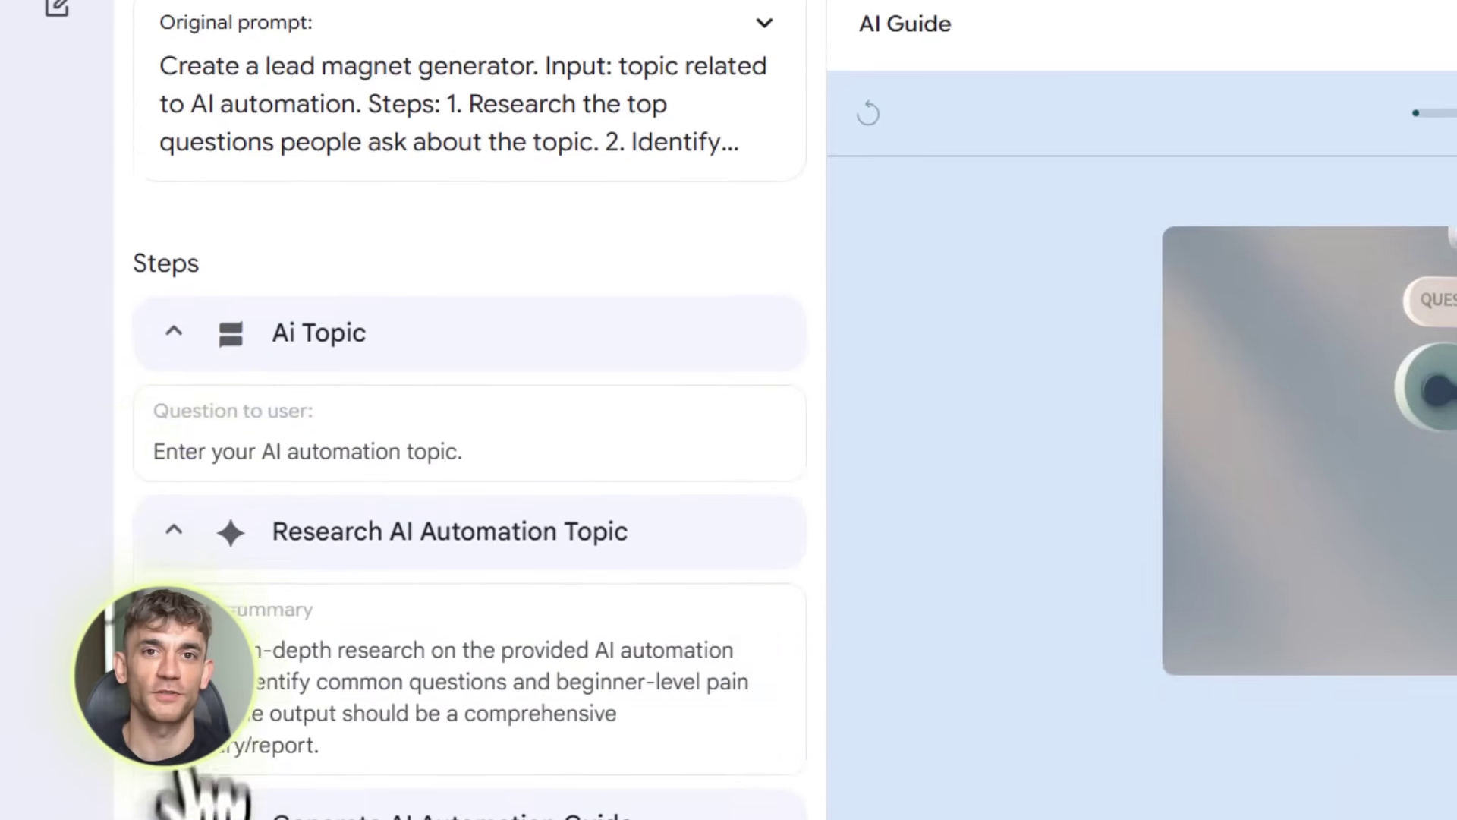
click(176, 444)
scroll(183, 456, down, 3)
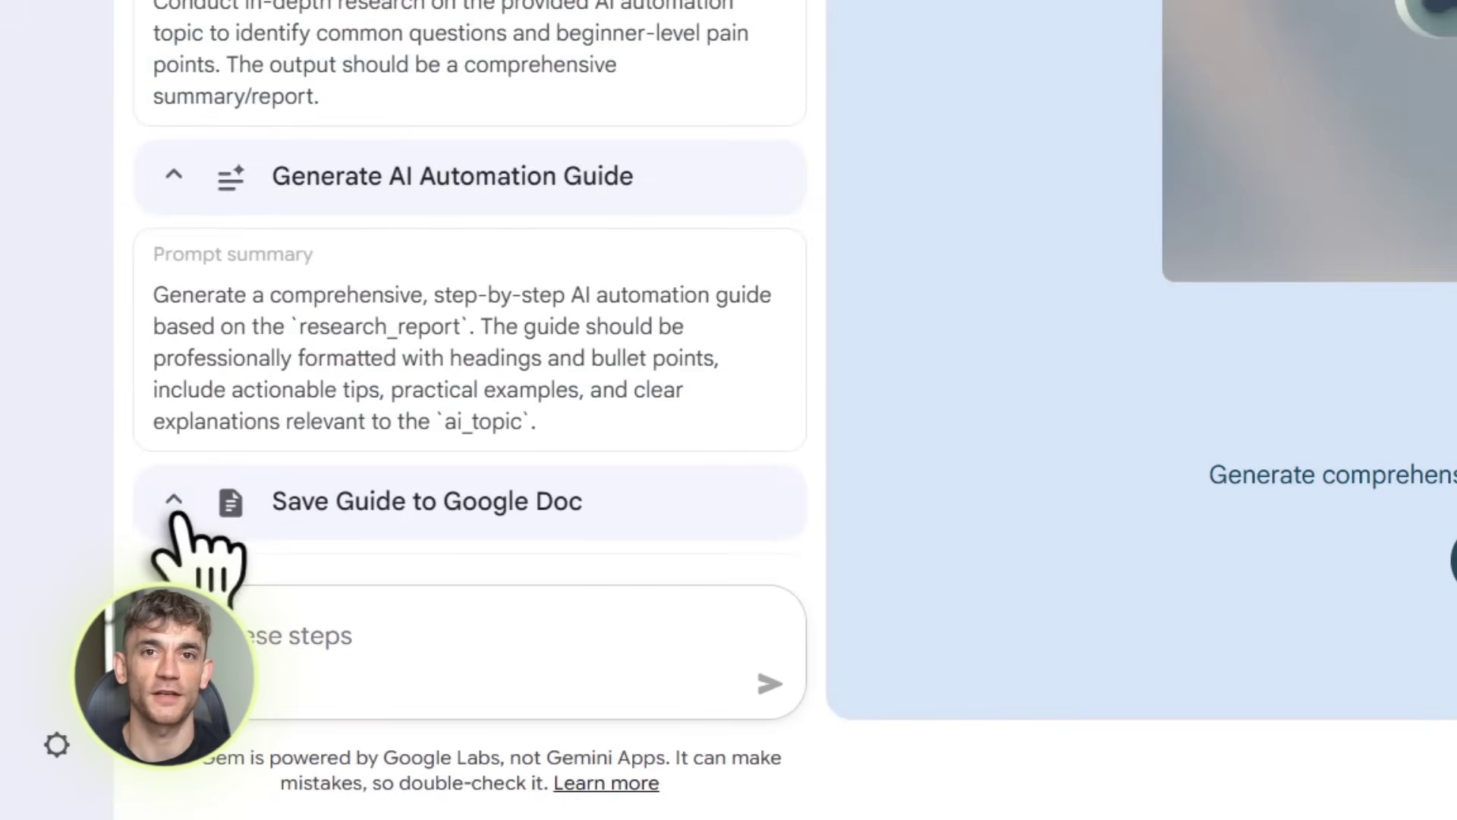
click(174, 176)
click(172, 129)
scroll(182, 342, up, 4)
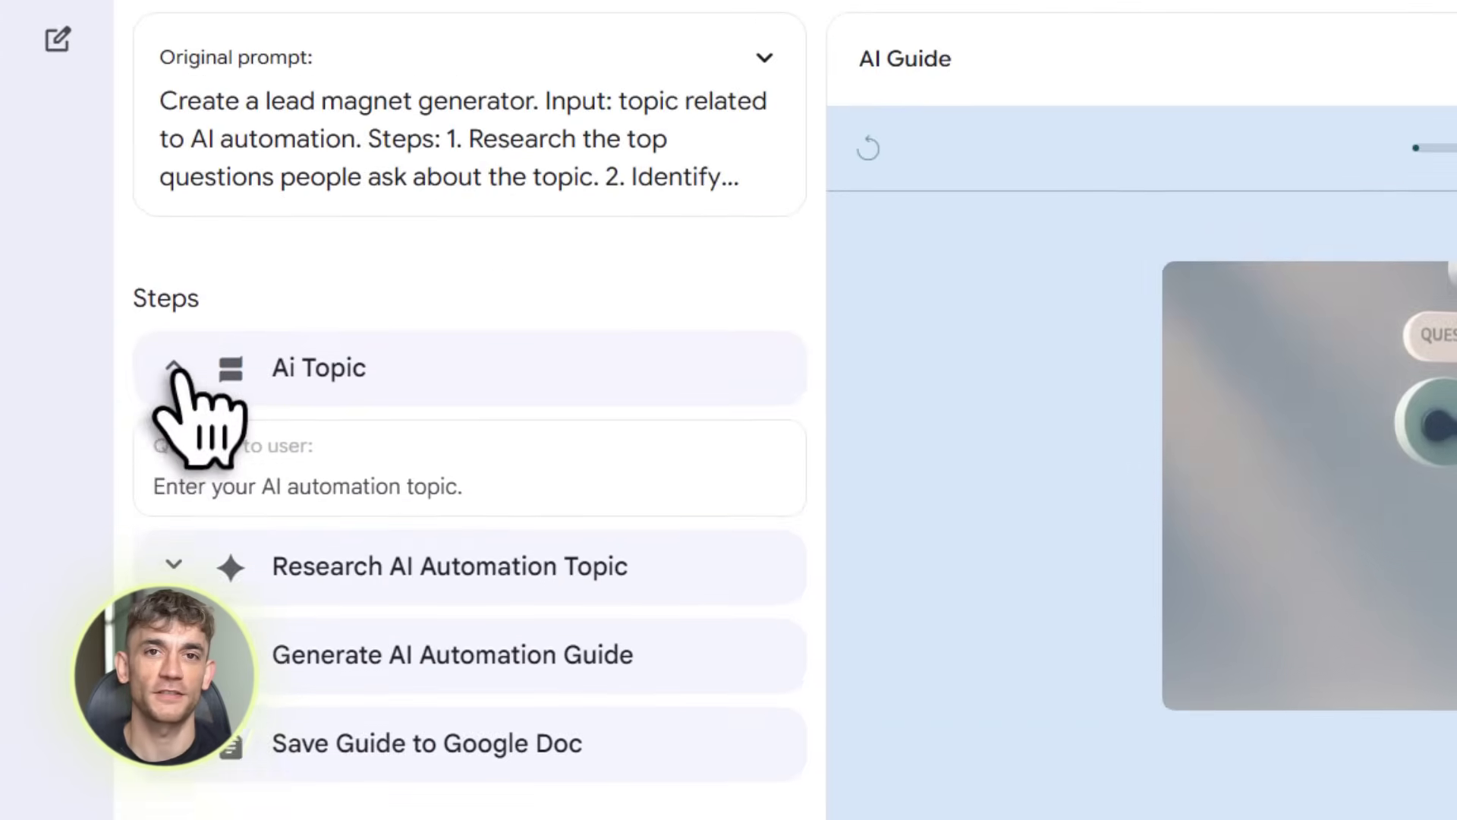
click(174, 378)
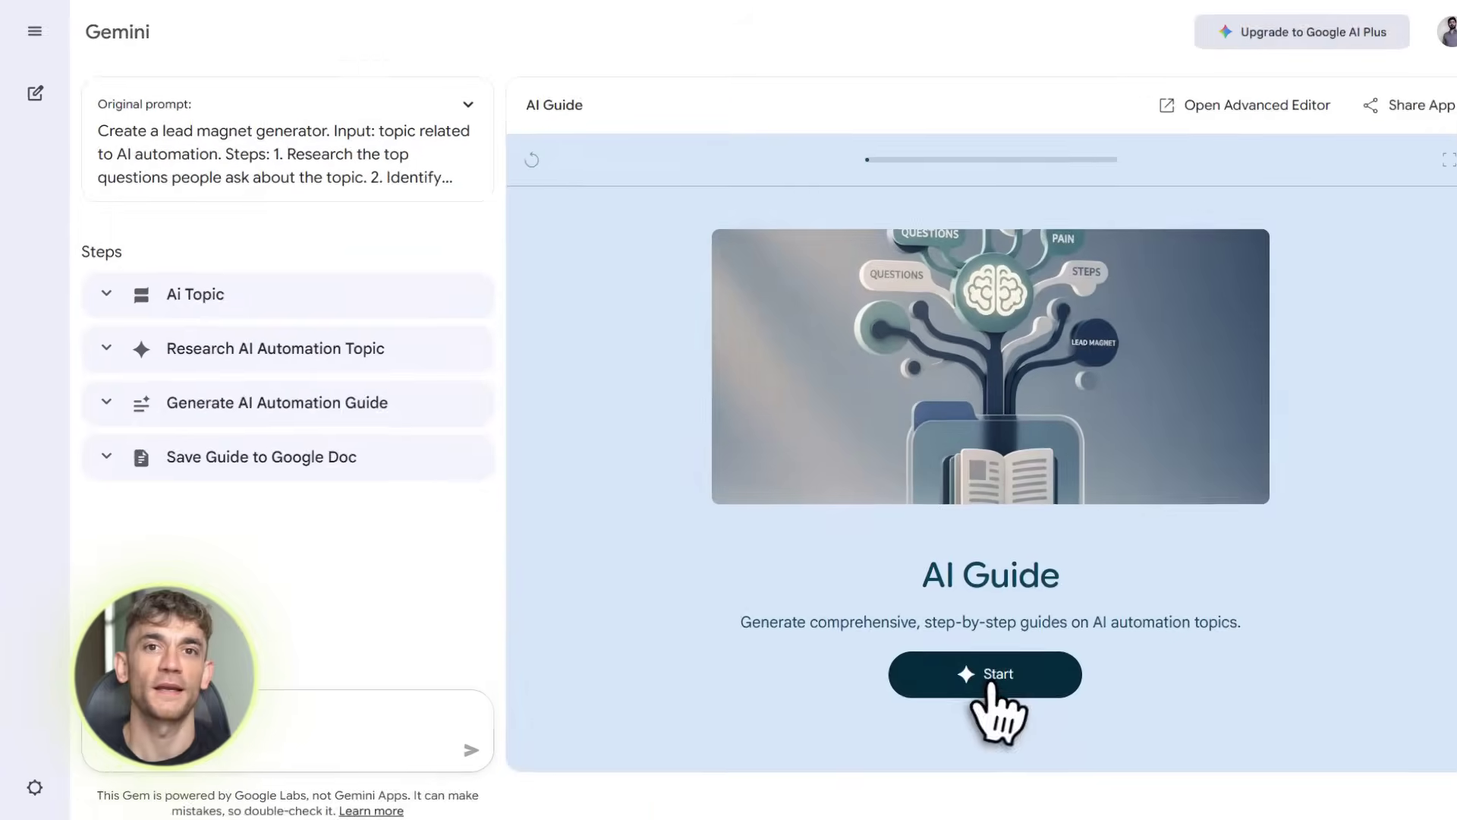
Step: Start the AI Guide app and submit the topic 'SEO Backlinks to rank higher'
click(987, 677)
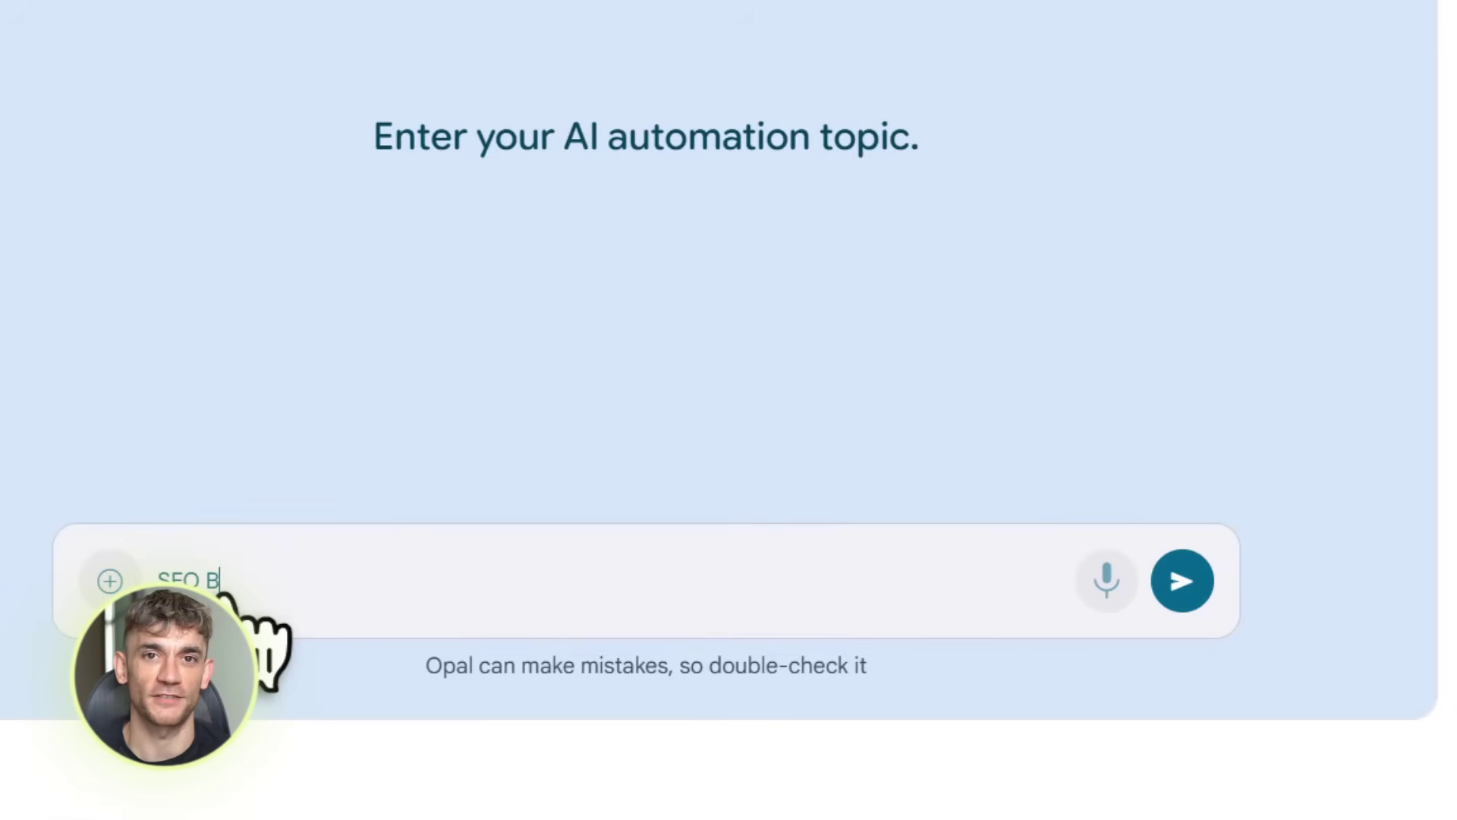
text(iness)
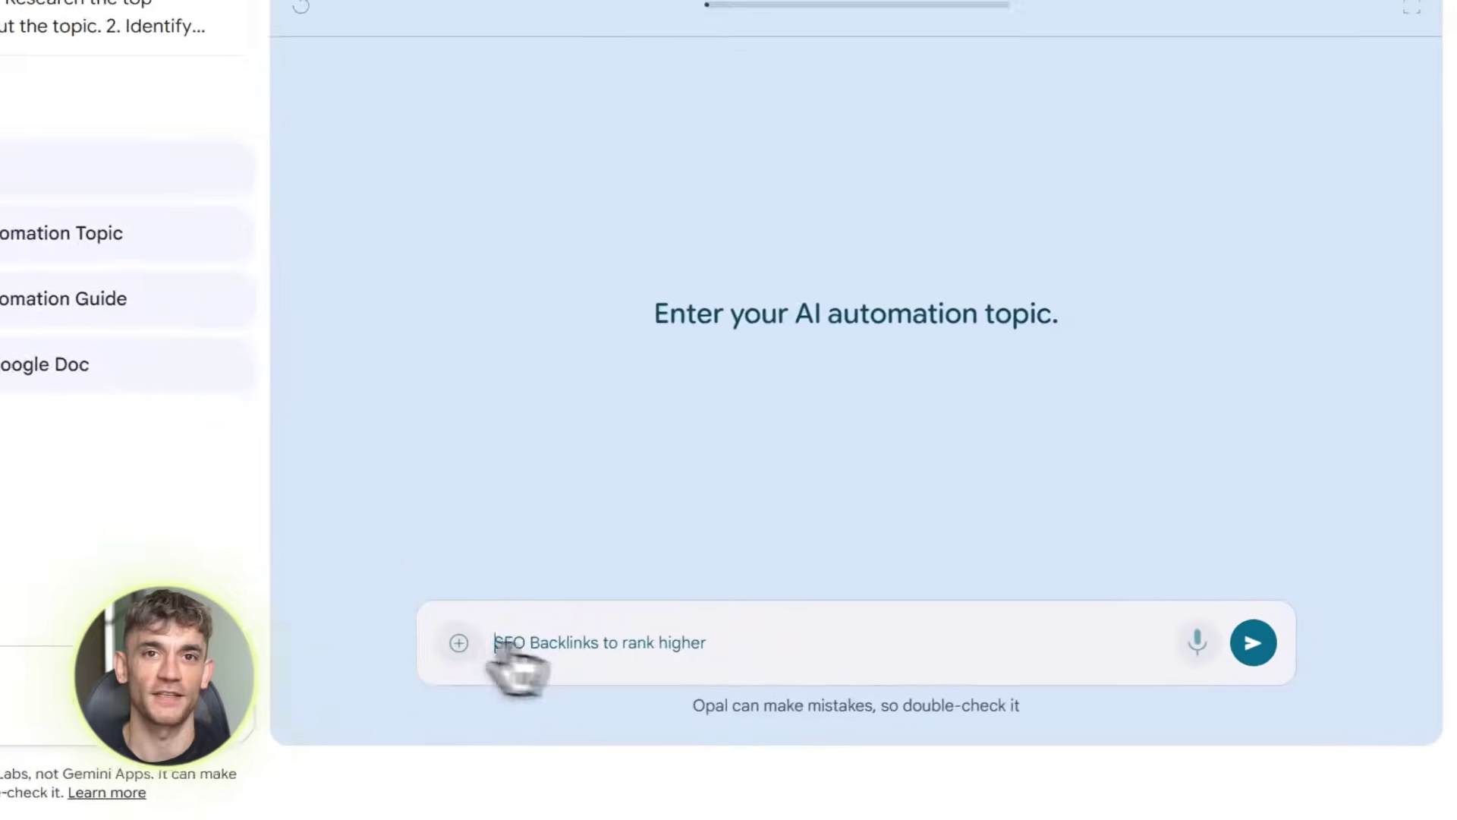
drag(679, 676, 904, 682)
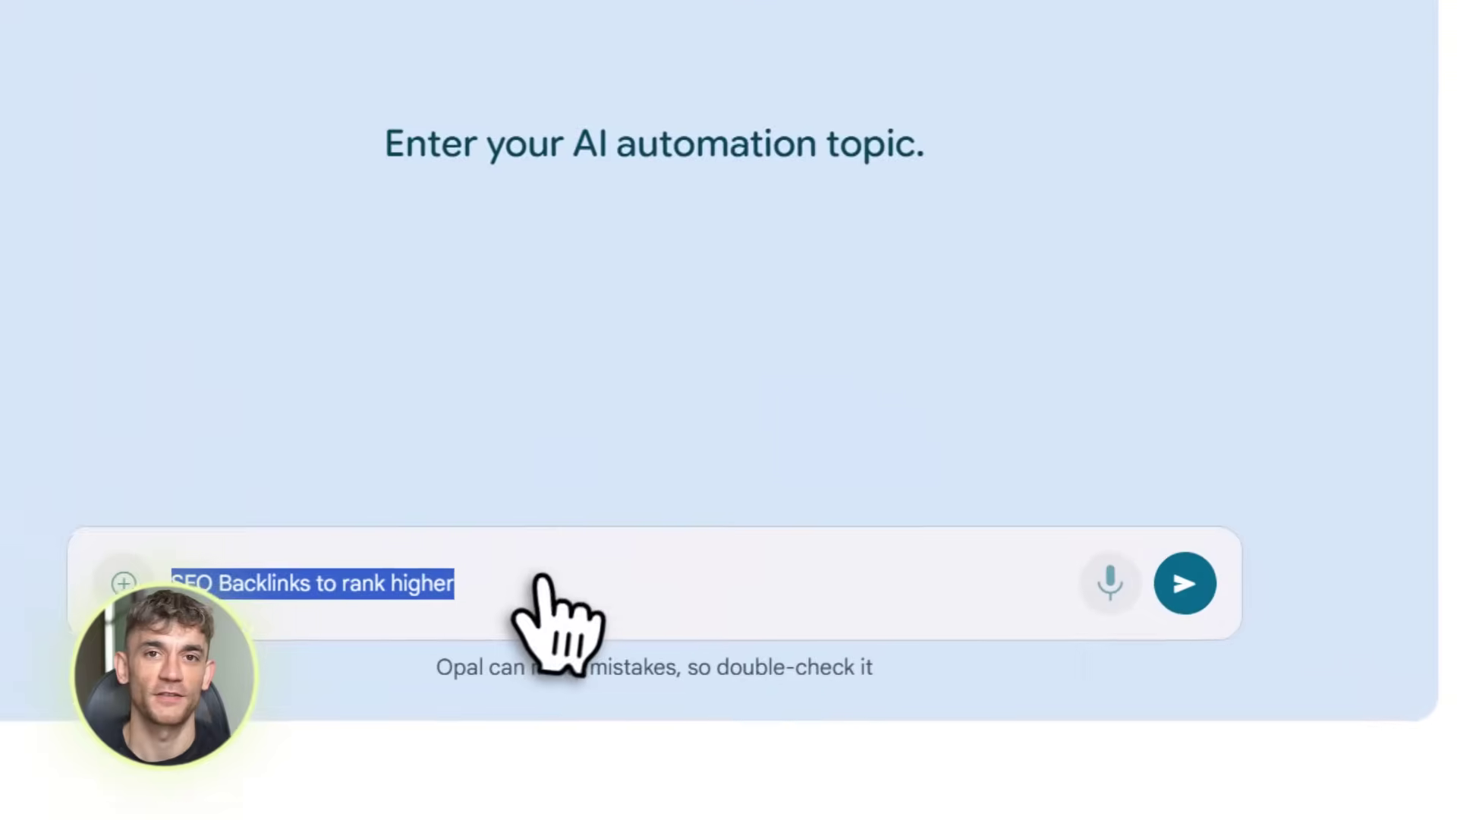
click(904, 681)
click(1181, 581)
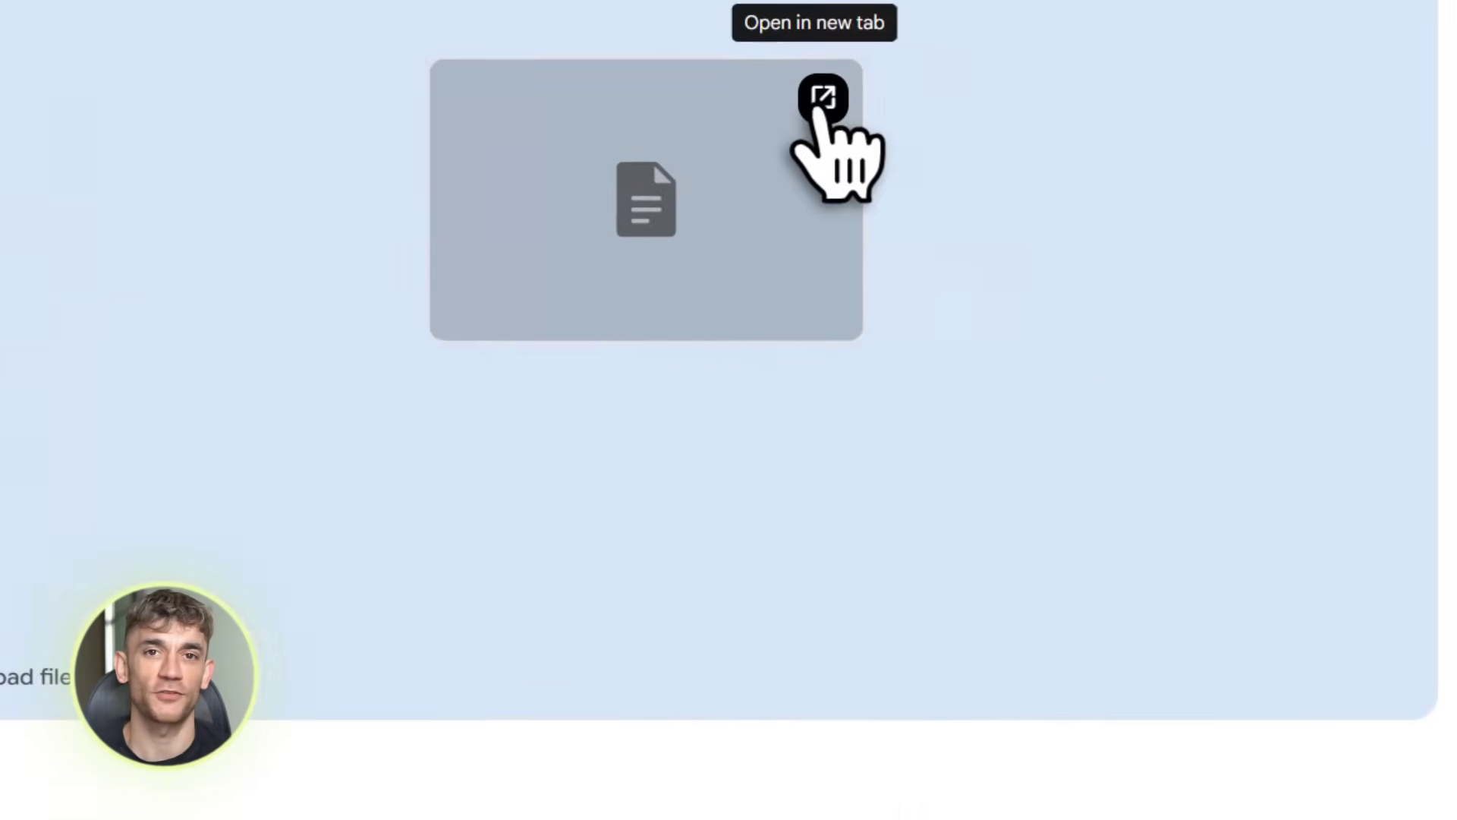
Step: Open the generated guide in Google Docs and check its title line
click(1375, 152)
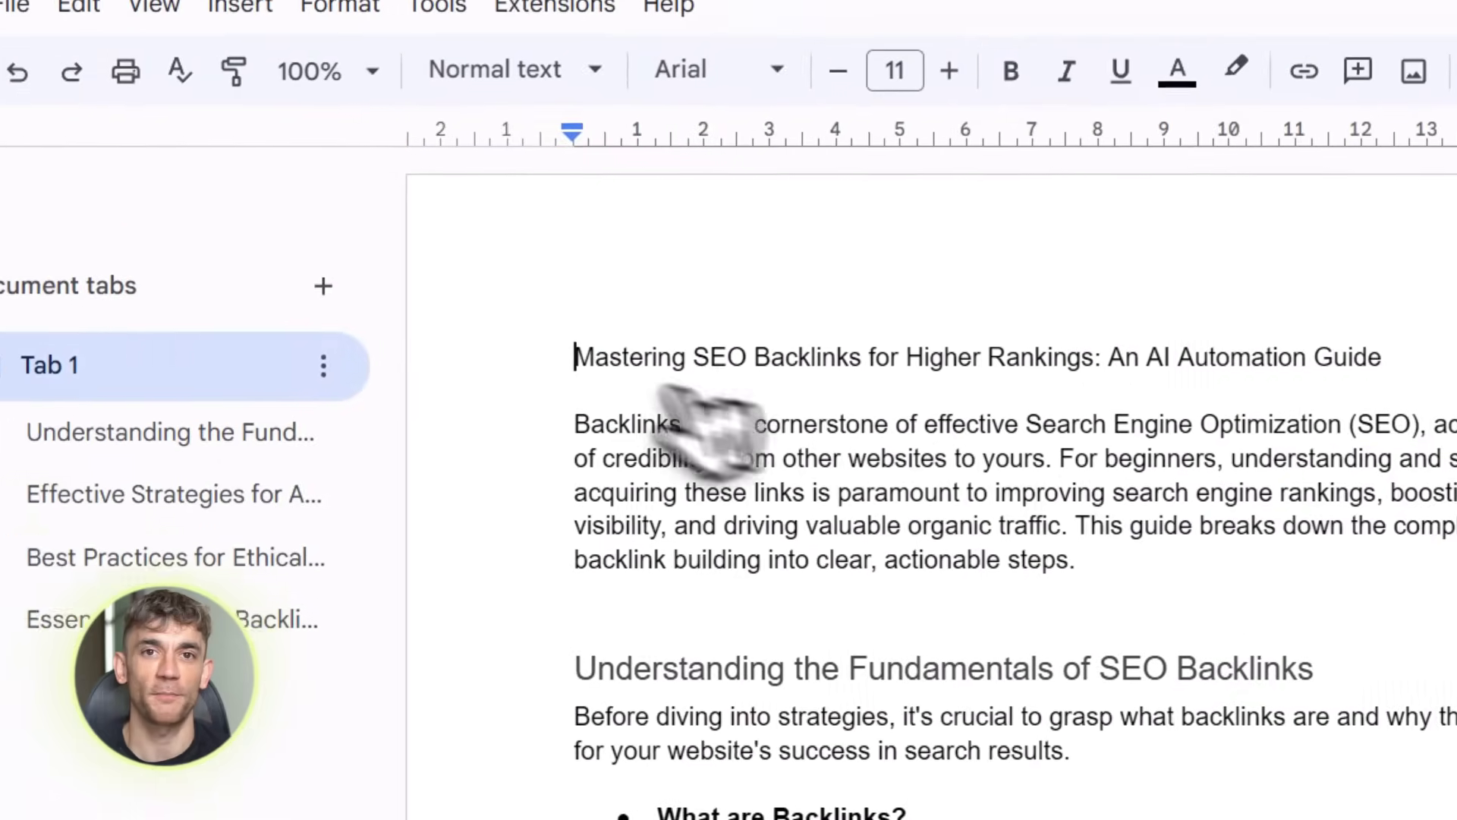
drag(570, 356, 1389, 358)
click(735, 420)
scroll(423, 488, down, 6)
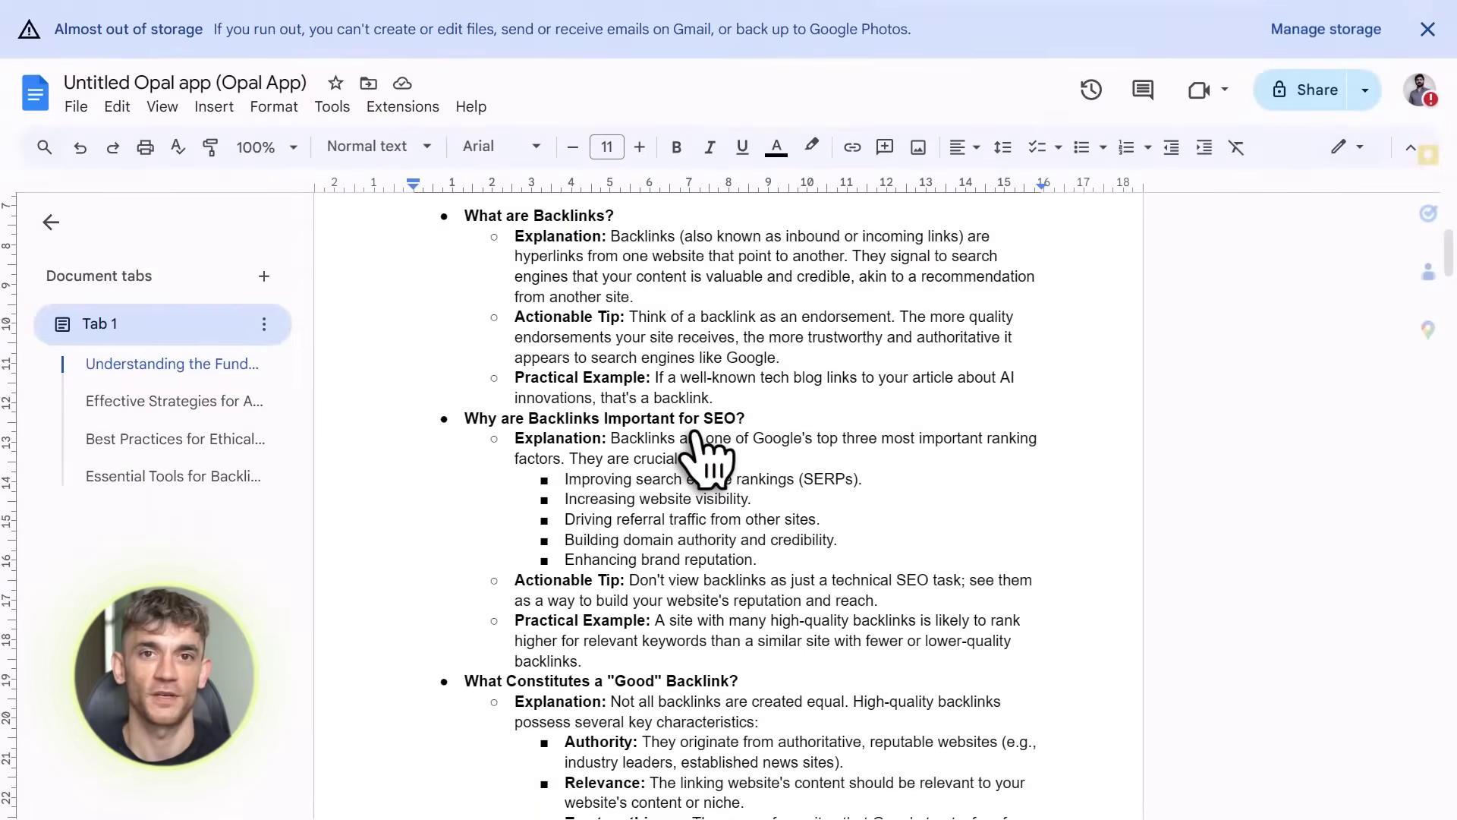
scroll(696, 444, down, 4)
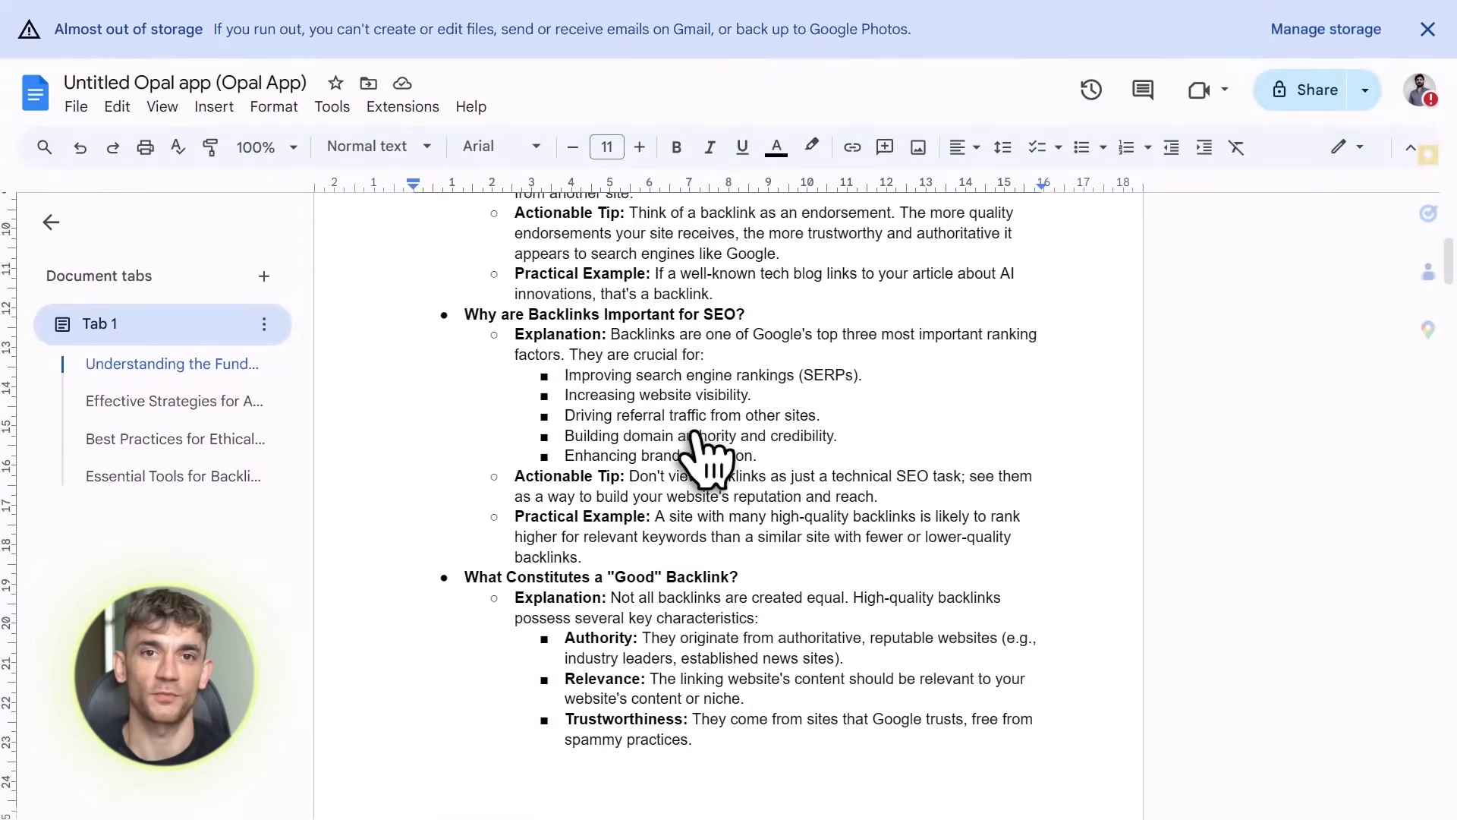
scroll(696, 444, down, 6)
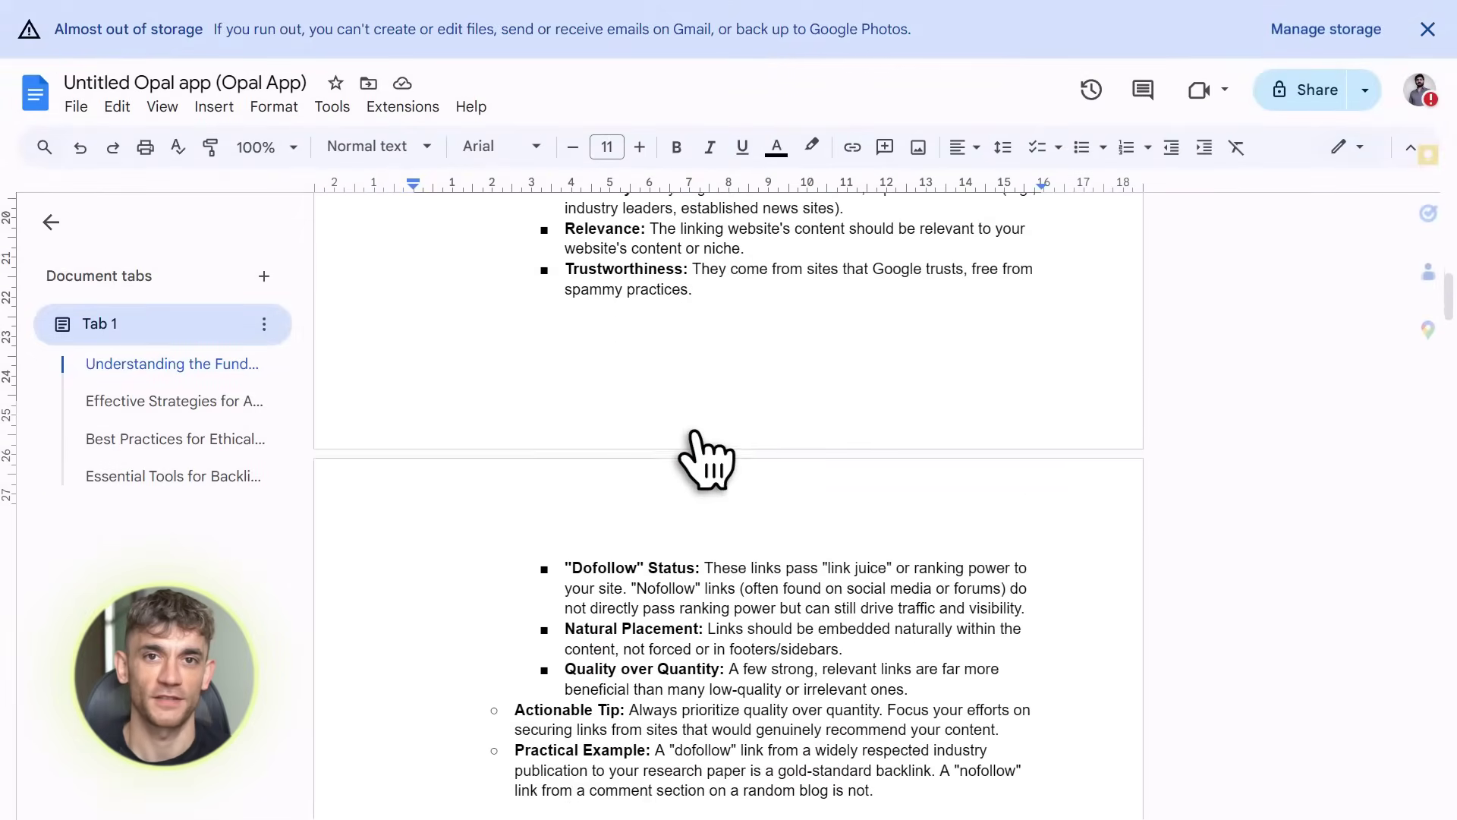
scroll(696, 455, down, 2)
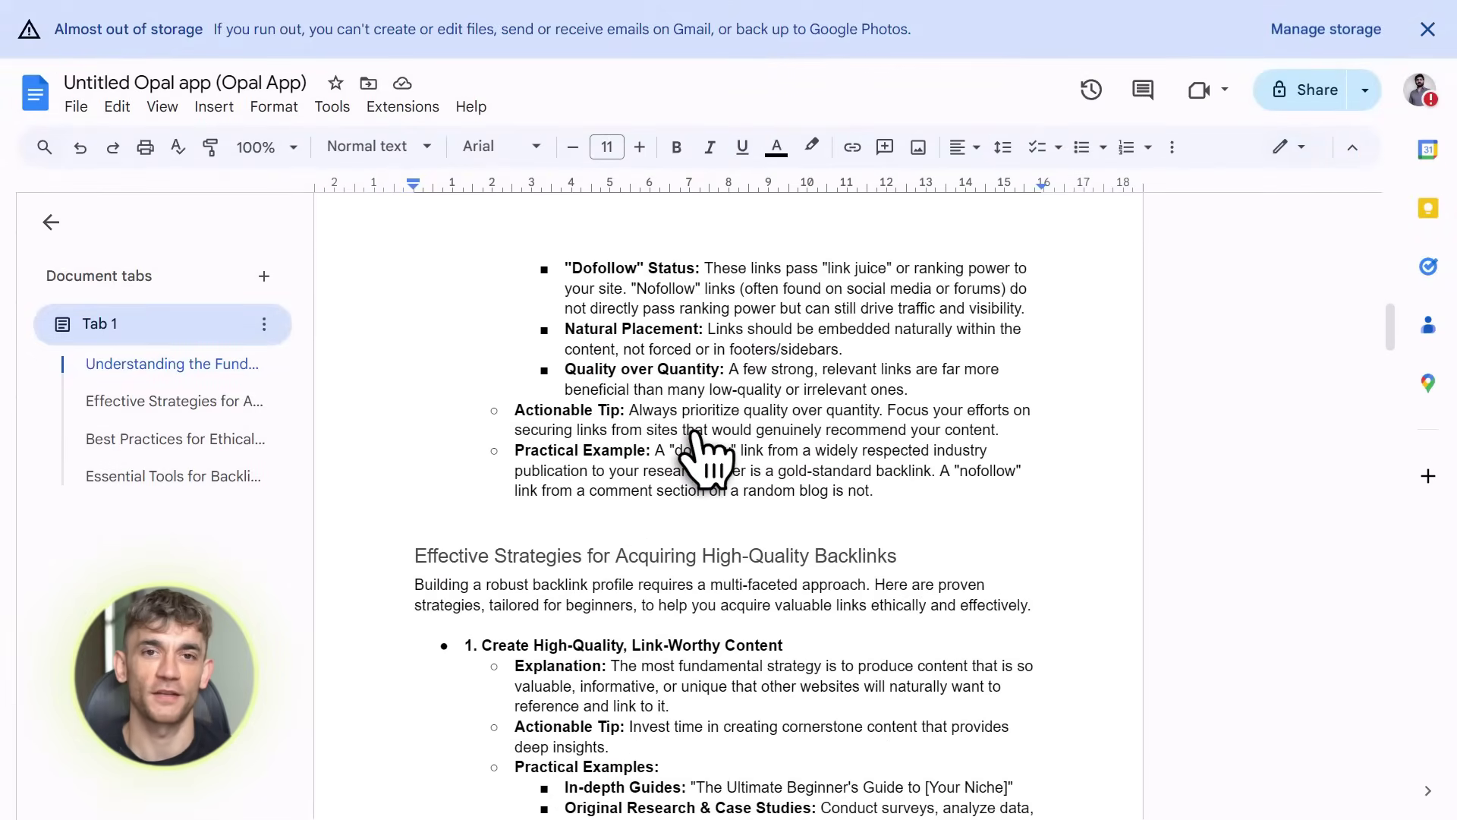
scroll(697, 455, down, 8)
scroll(694, 444, down, 9)
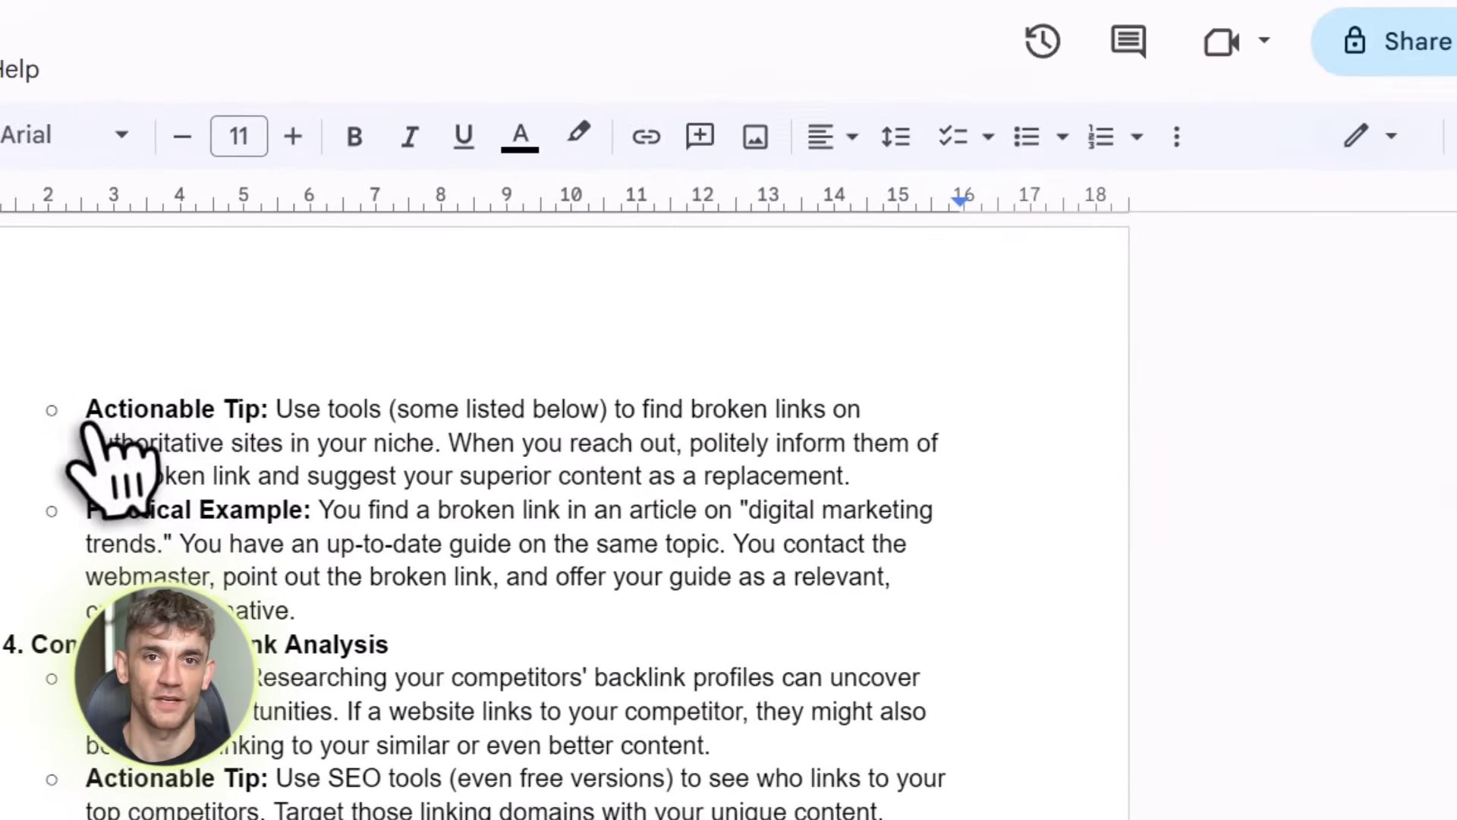
Step: Highlight the broken-link tip and example paragraphs and the business directories explanation
drag(86, 425, 713, 489)
click(850, 484)
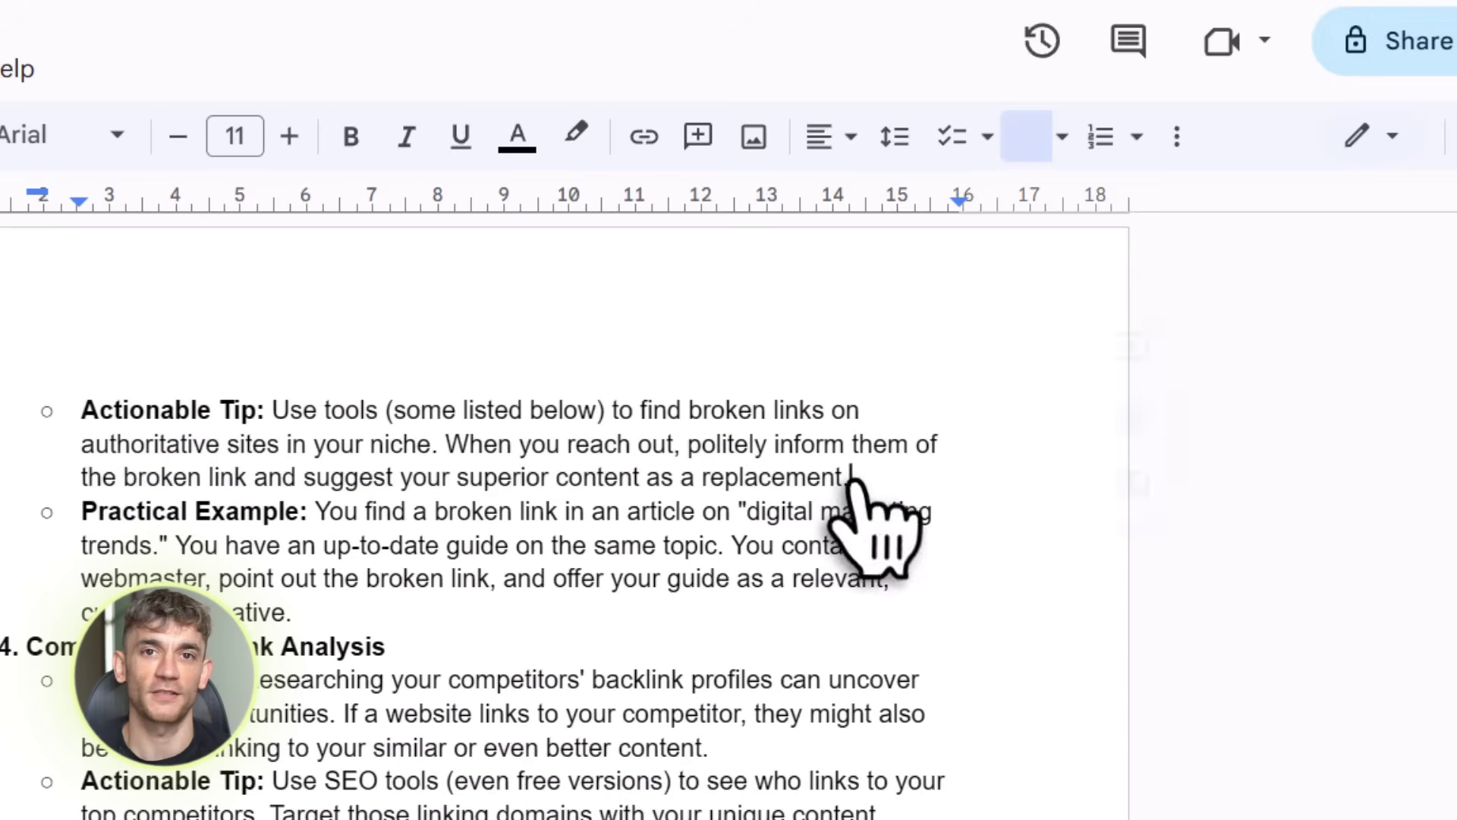
drag(84, 514, 348, 600)
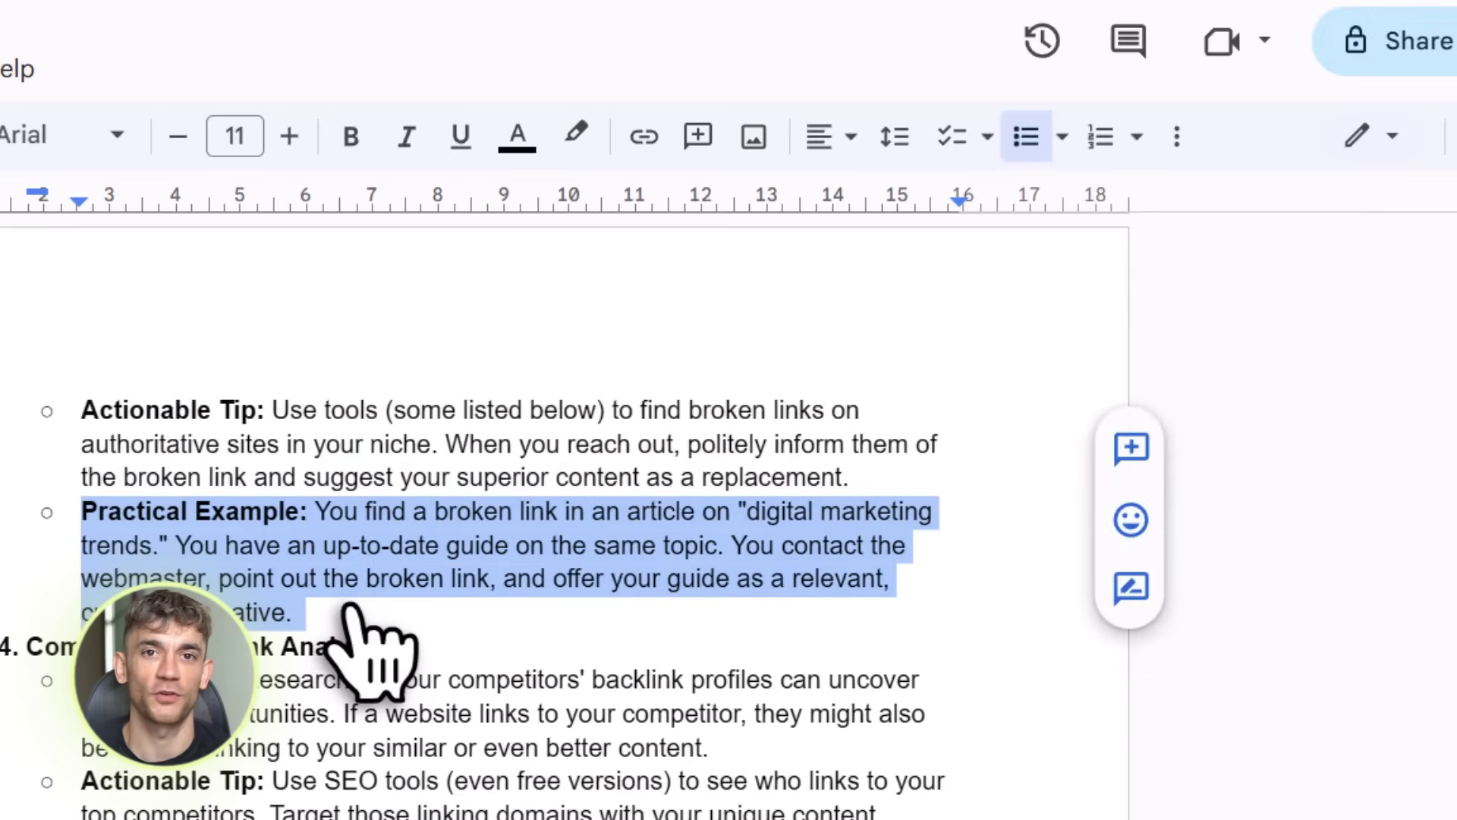
scroll(343, 706, down, 4)
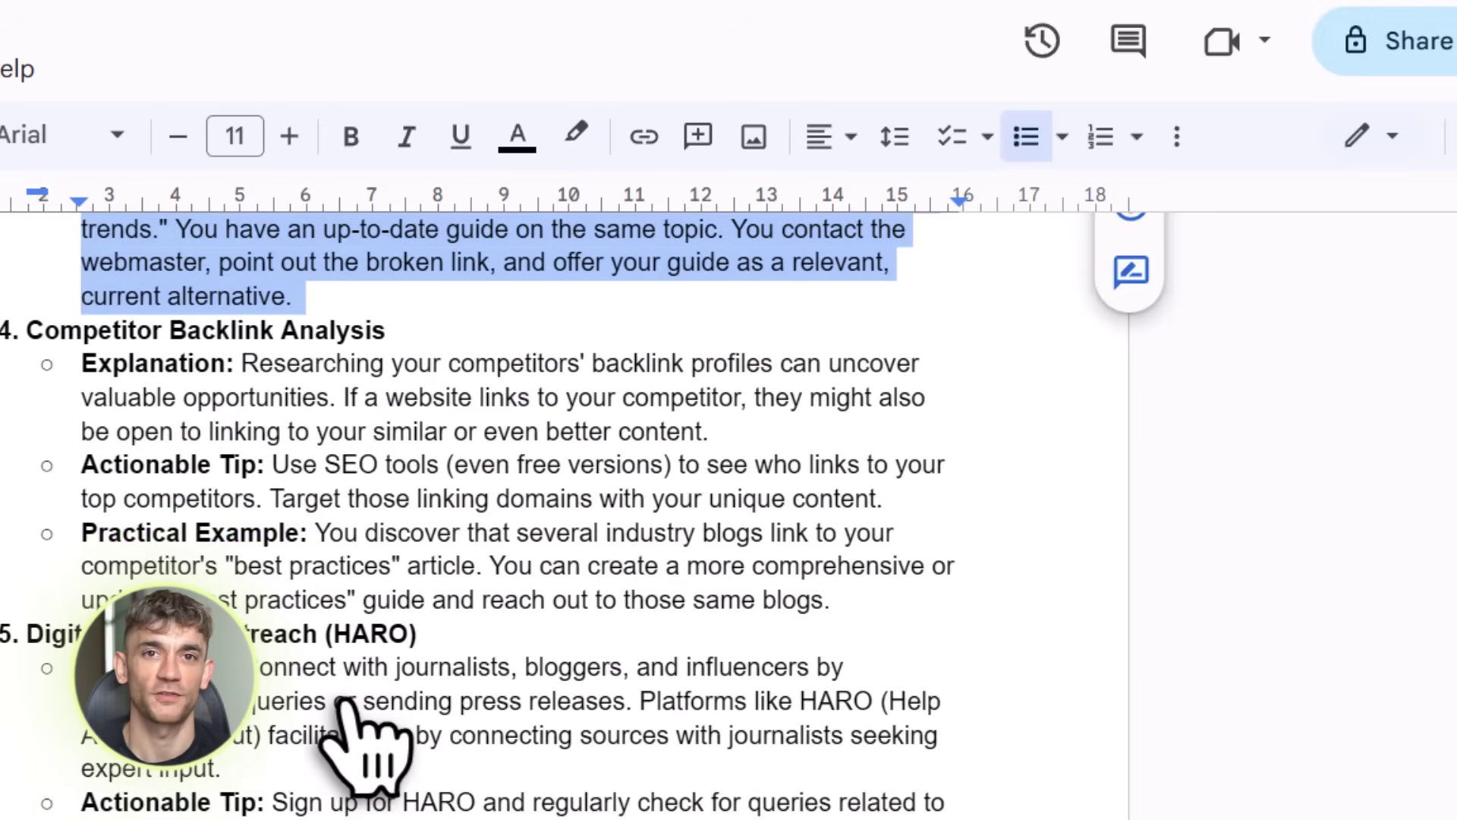
scroll(341, 706, down, 6)
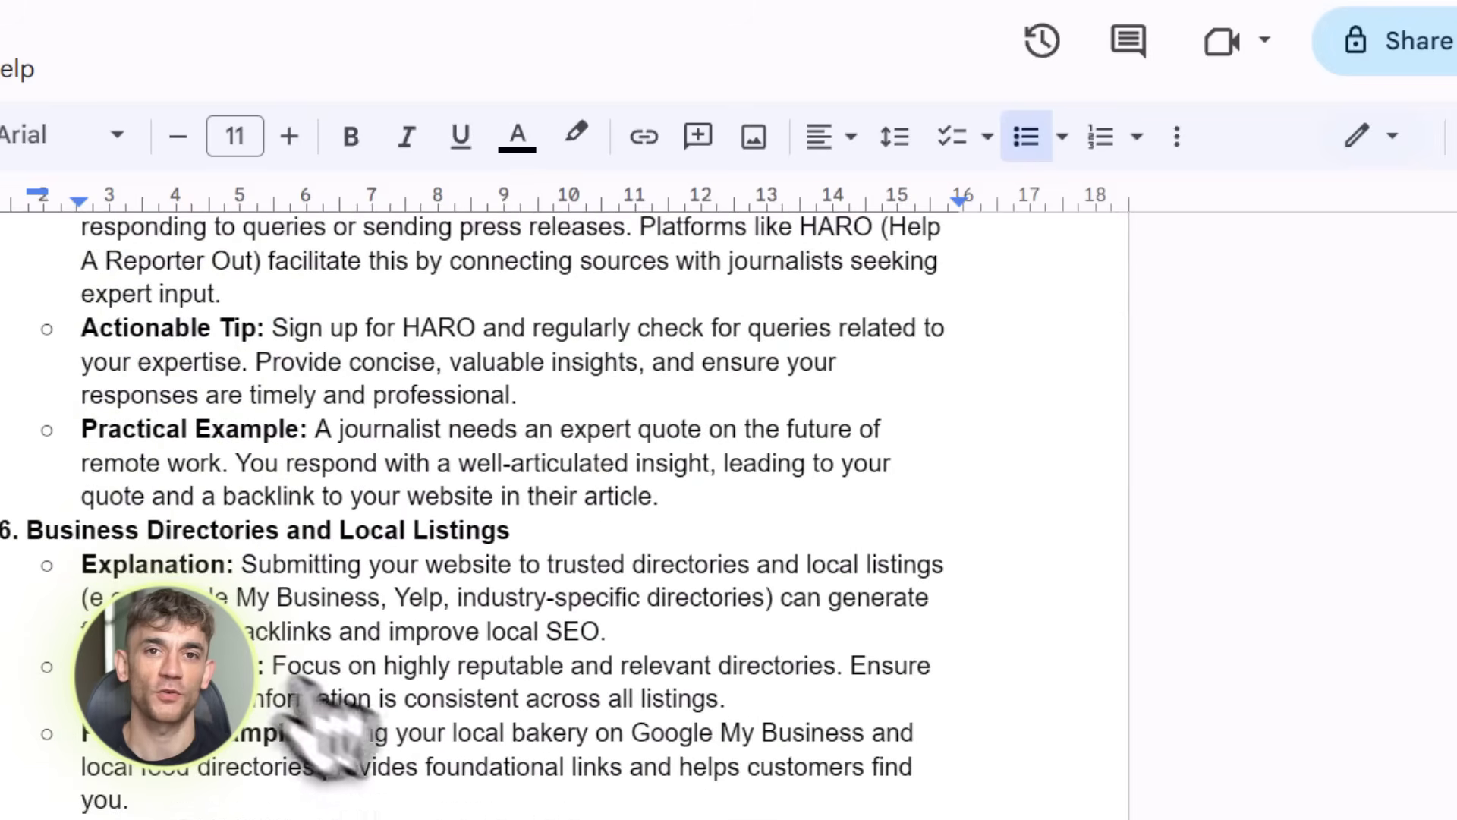
drag(90, 585, 581, 660)
click(634, 646)
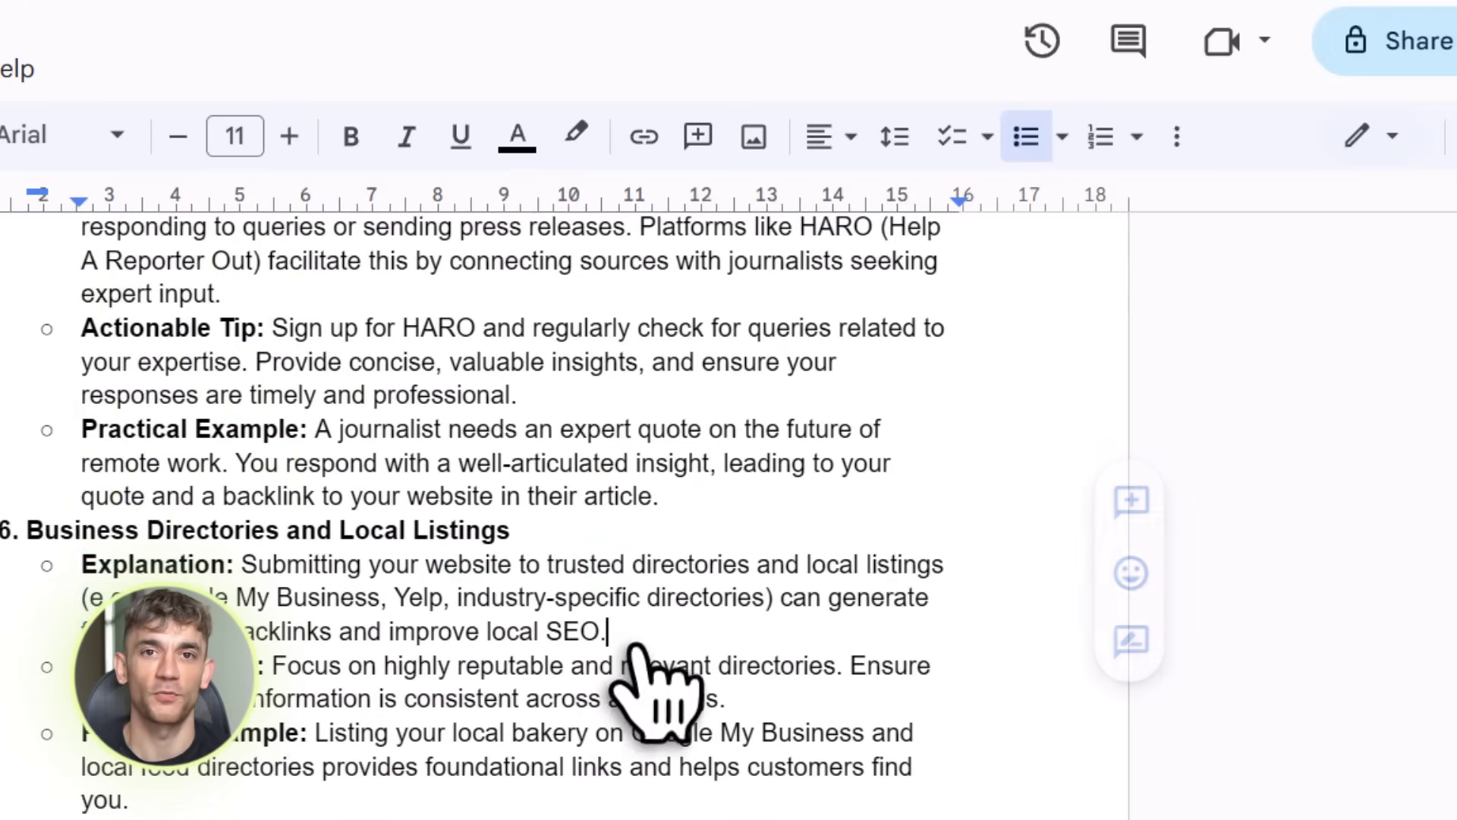
scroll(497, 782, down, 17)
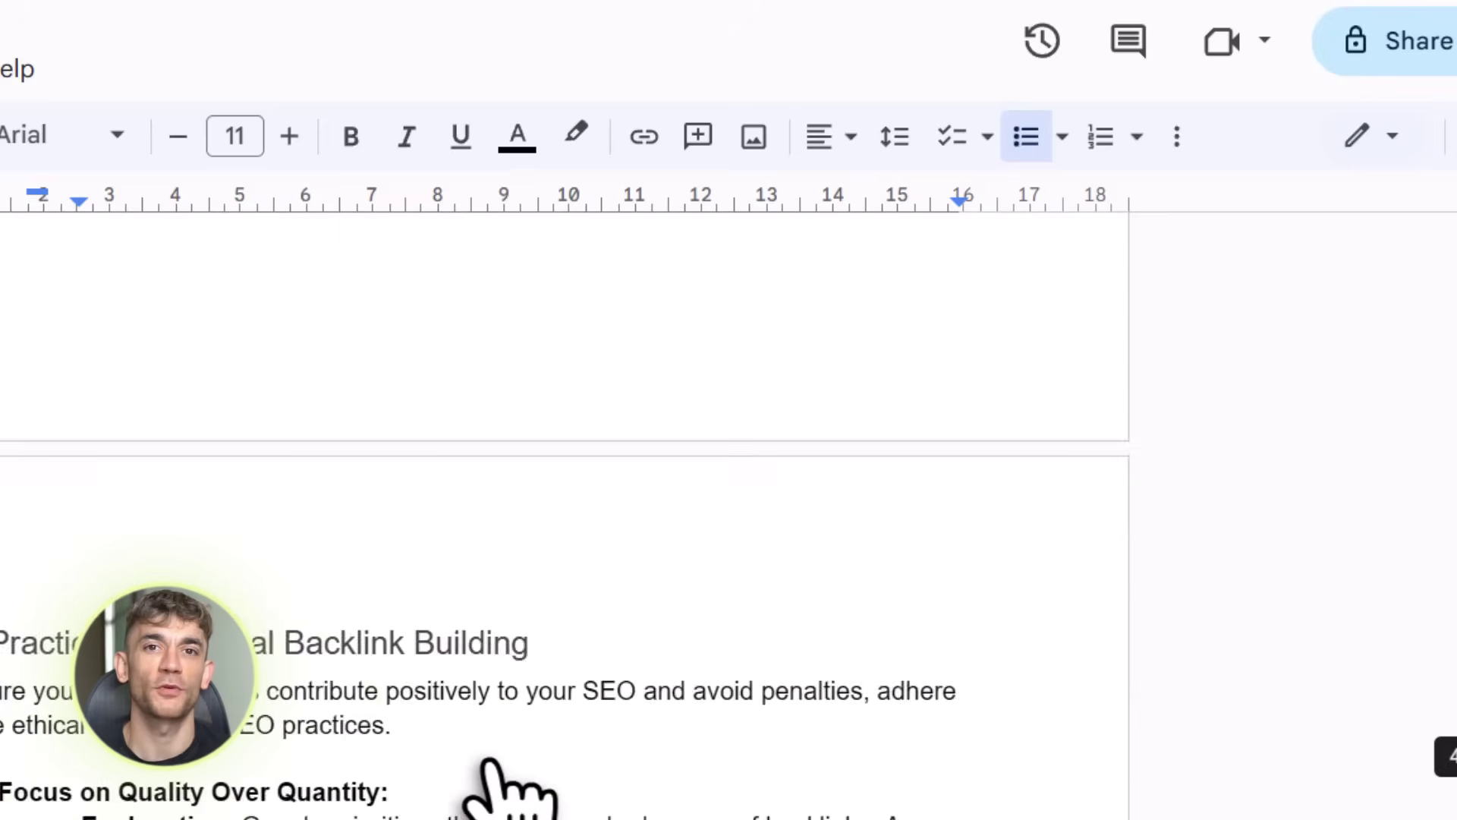
scroll(494, 782, down, 20)
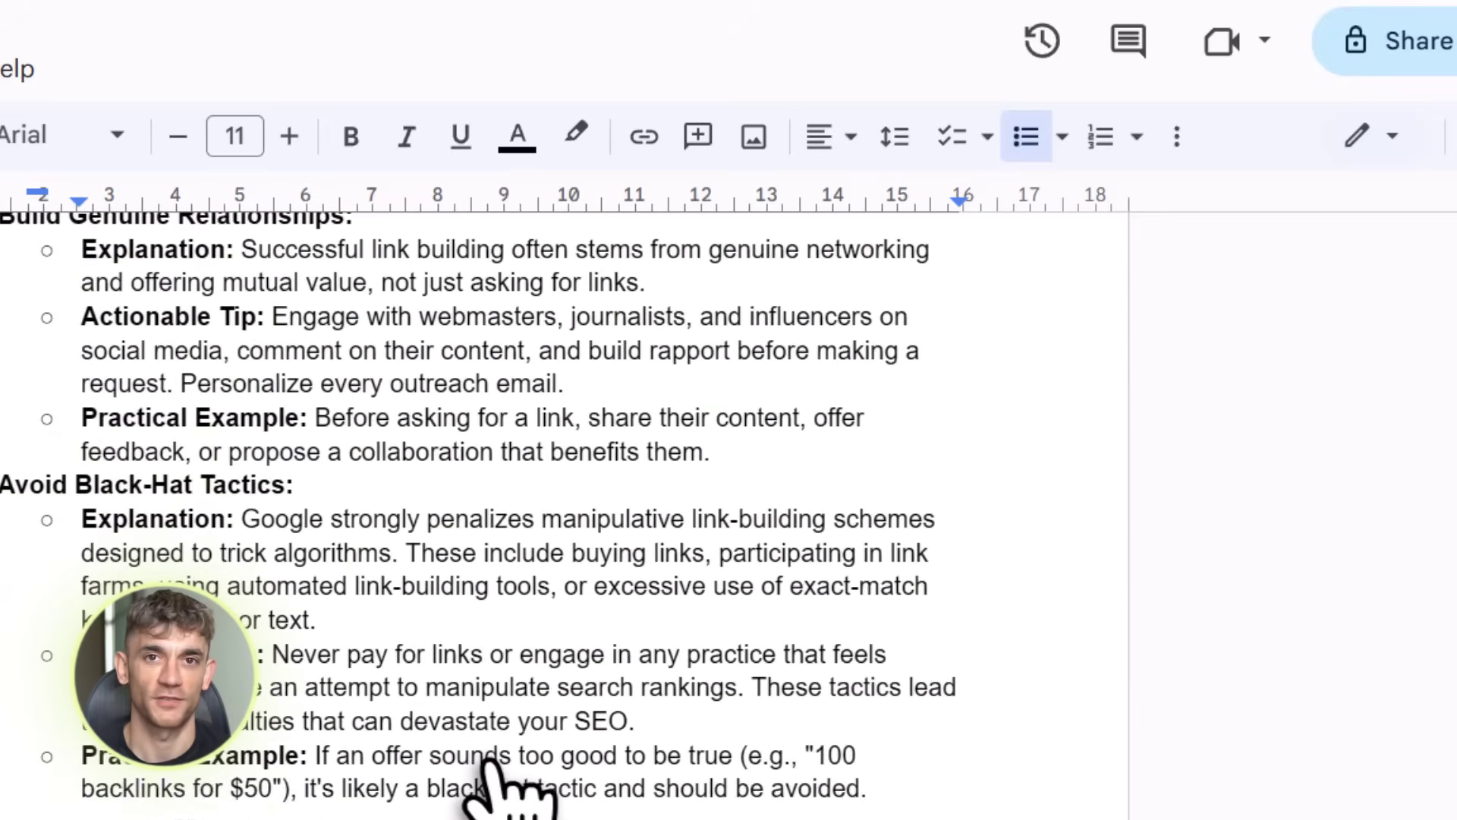
scroll(489, 762, down, 20)
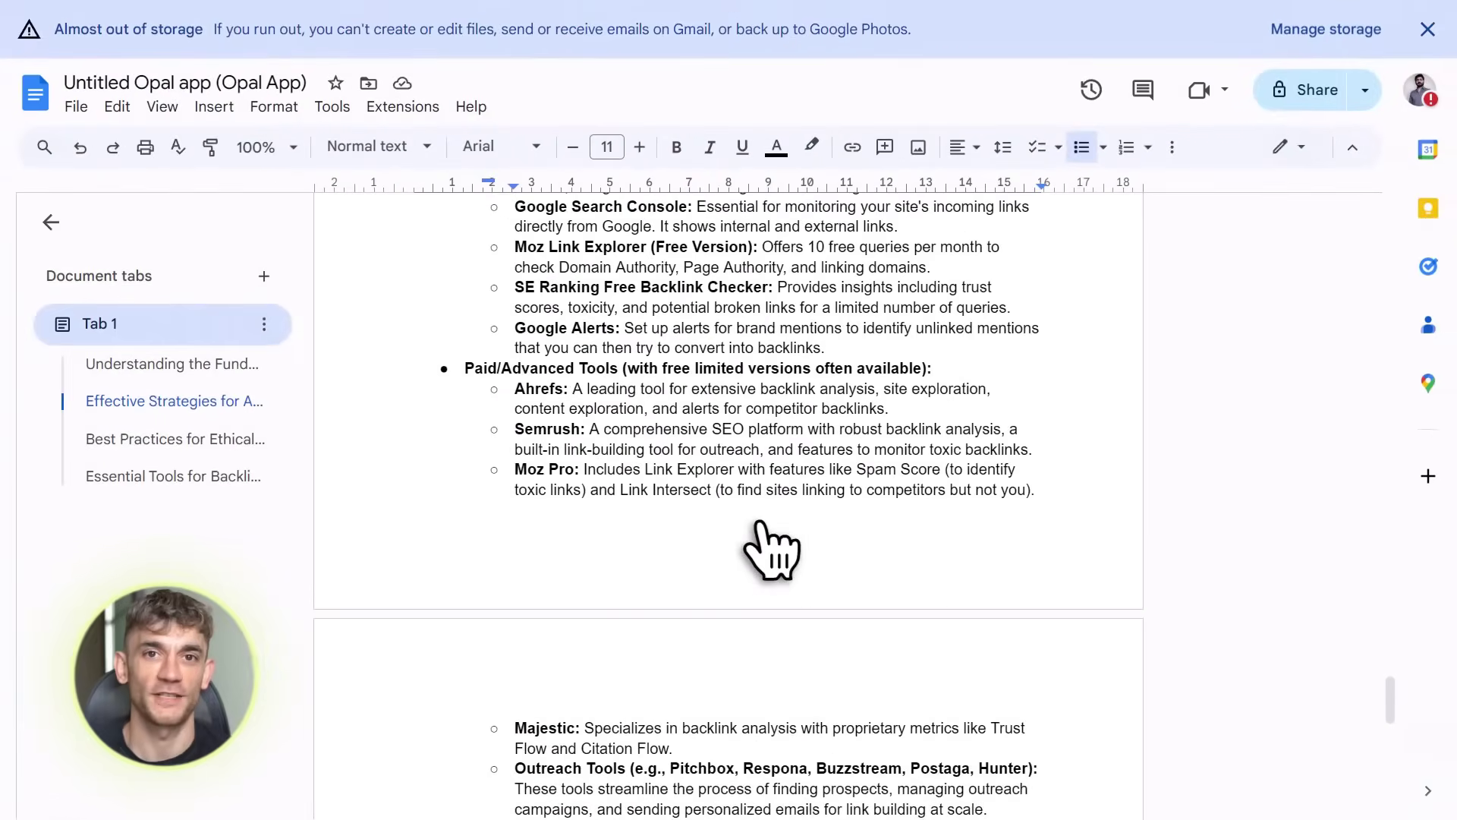